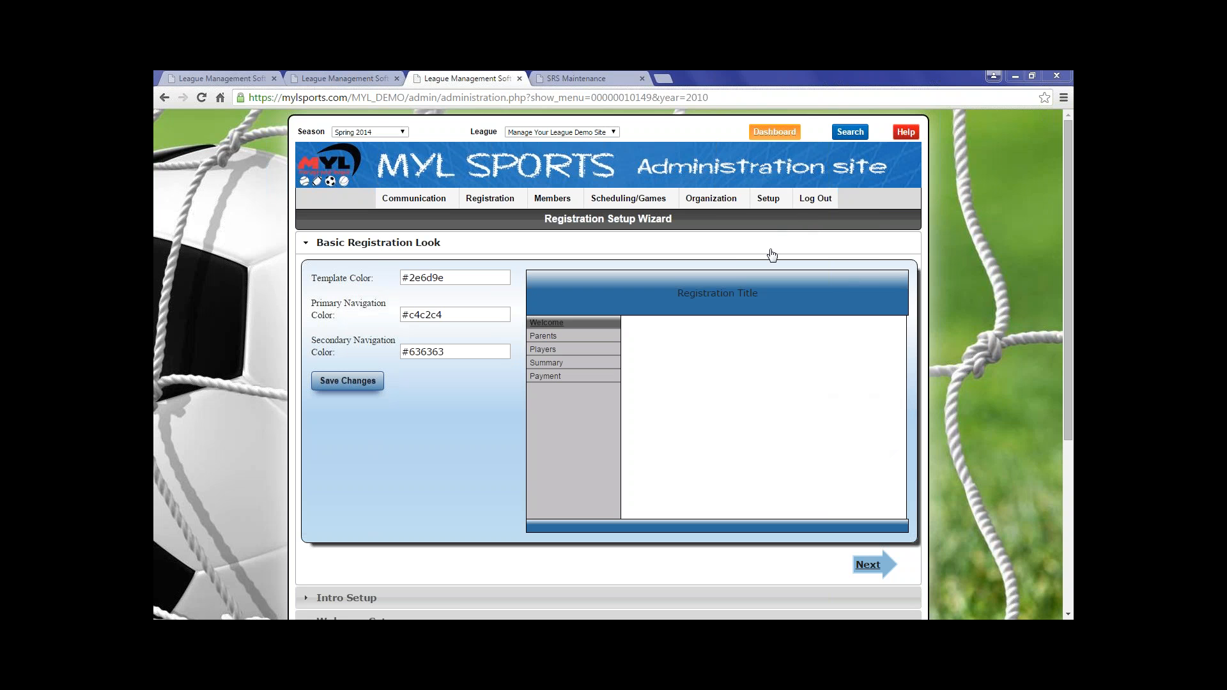
pyautogui.moveTo(768, 200)
pyautogui.moveTo(762, 240)
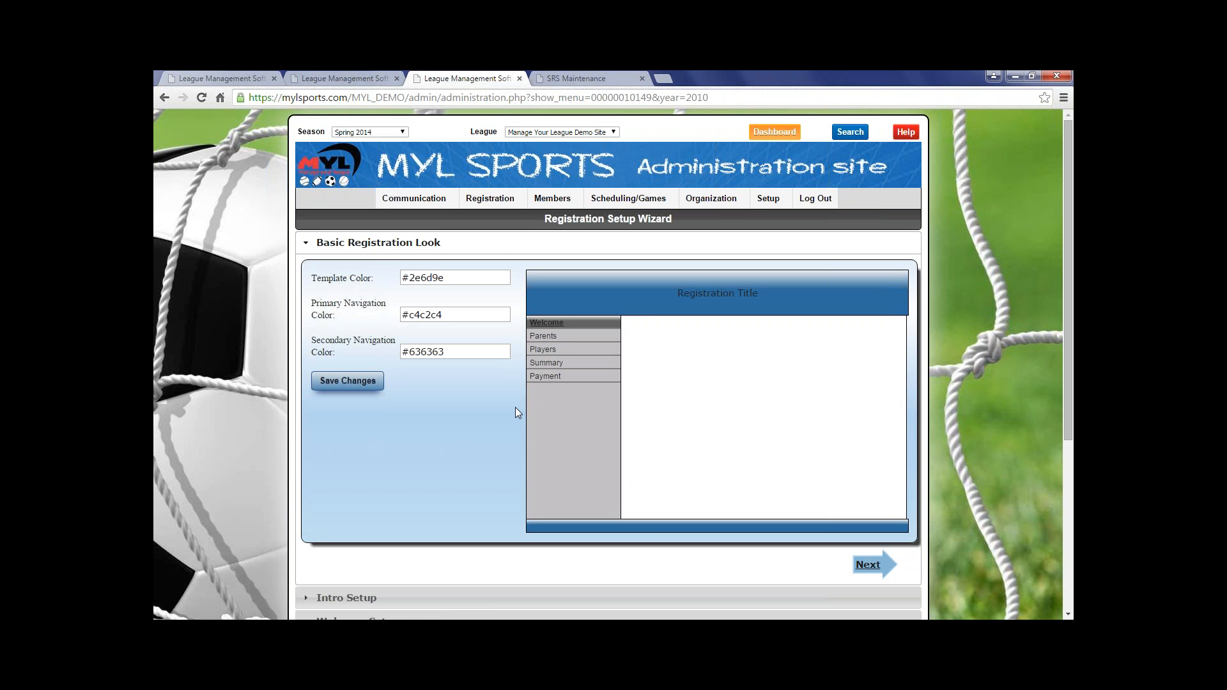
pyautogui.scroll(-2, 515, 408)
pyautogui.scroll(2, 501, 376)
pyautogui.scroll(-3, 504, 380)
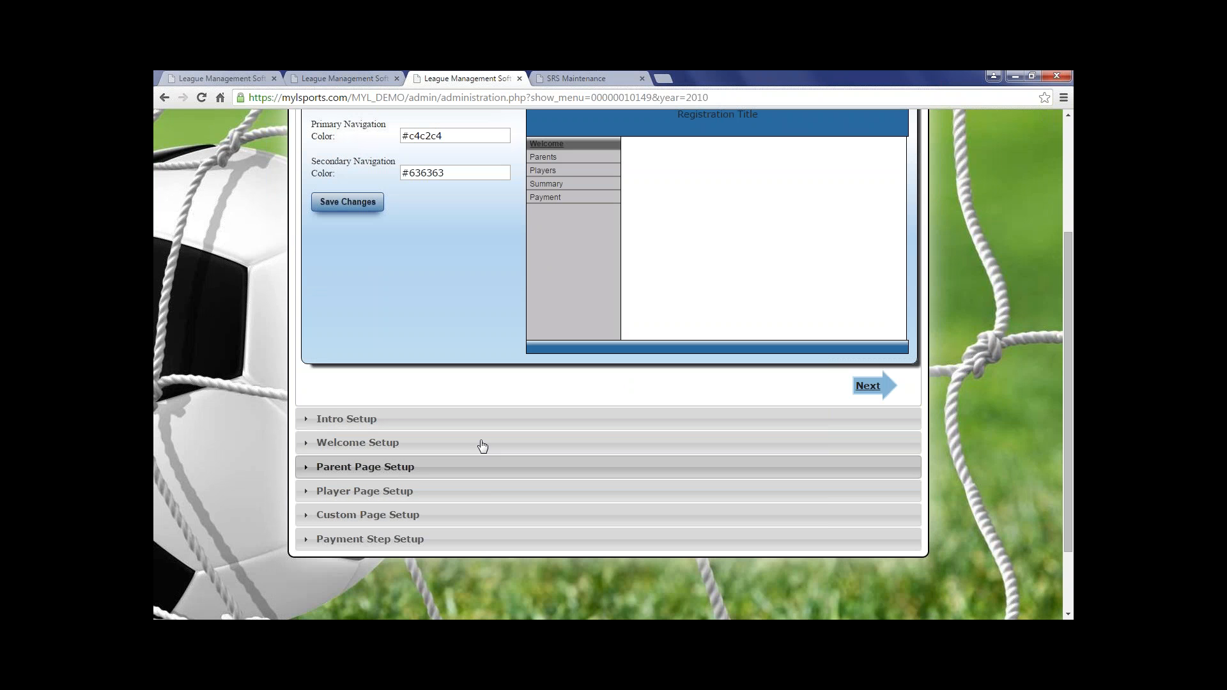
pyautogui.scroll(3, 487, 409)
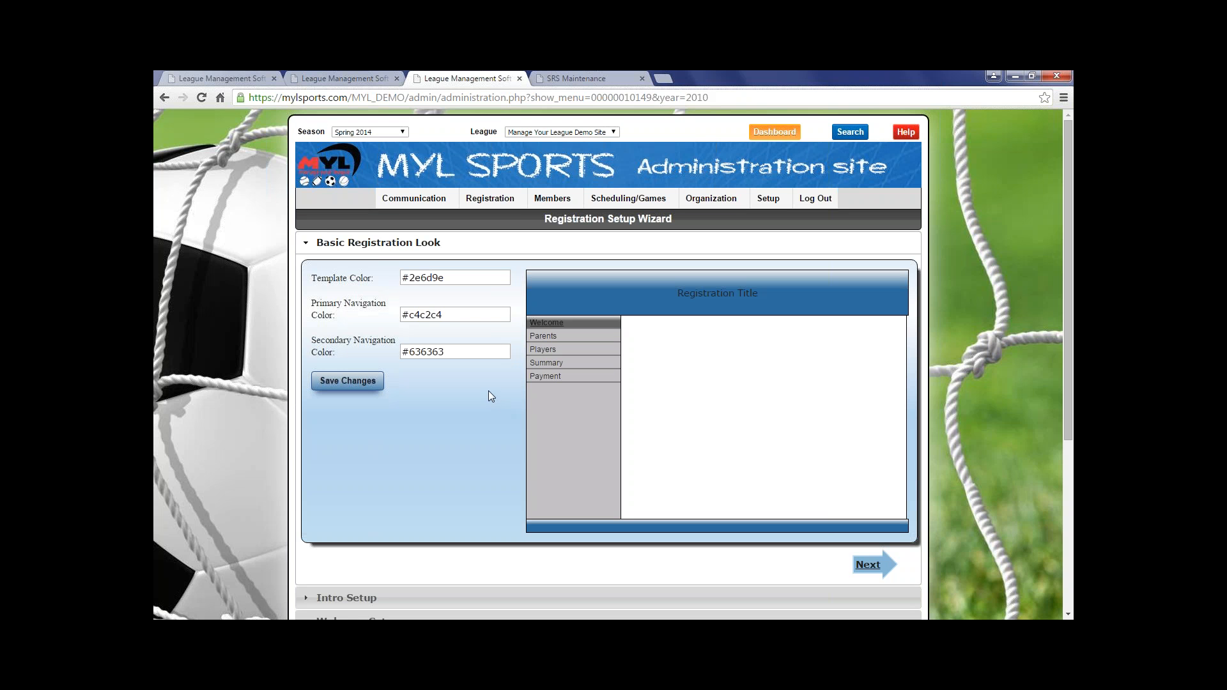
# Step: Set the registration page's template color to bright red, #ff0505
pyautogui.click(456, 276)
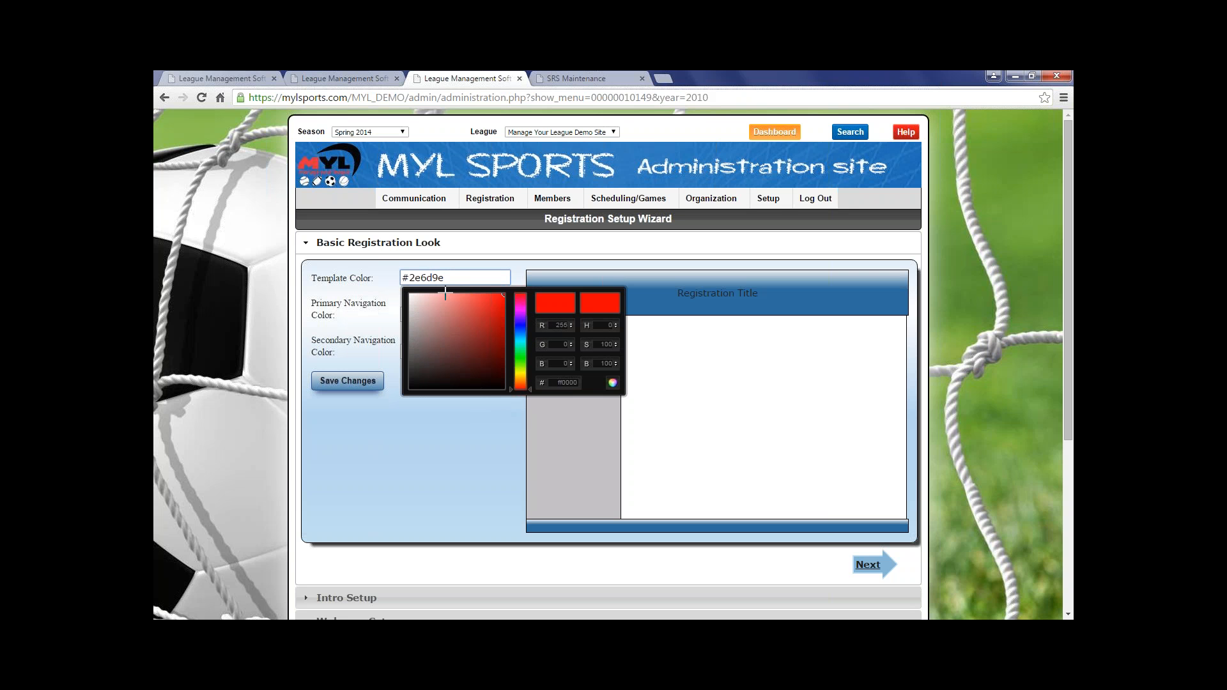
pyautogui.moveTo(466, 322); pyautogui.dragTo(504, 293)
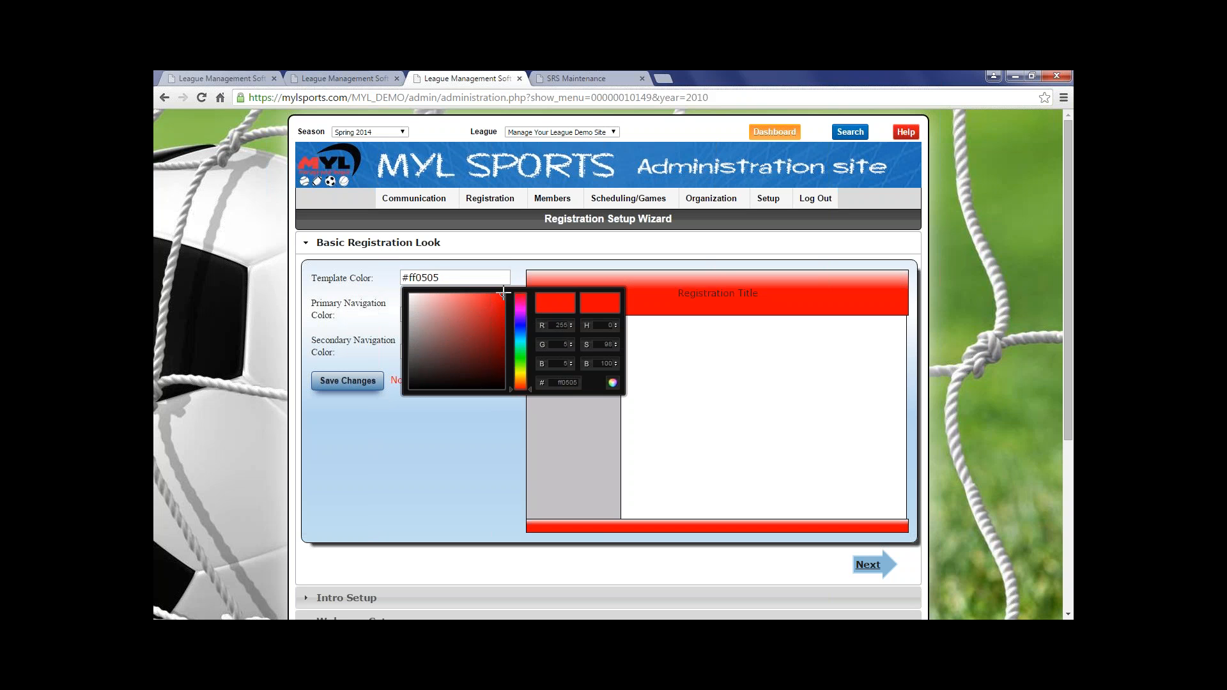
pyautogui.click(363, 298)
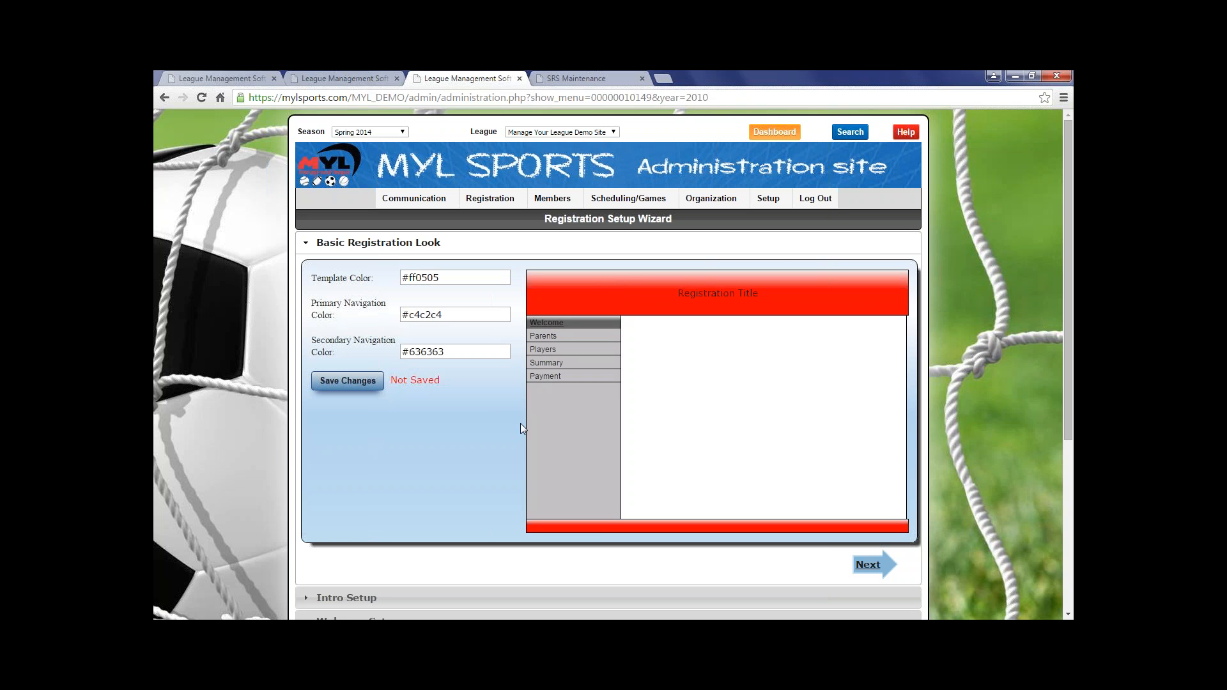
# Step: Set the primary navigation color to the muted reddish brown #a16f6f
pyautogui.click(451, 313)
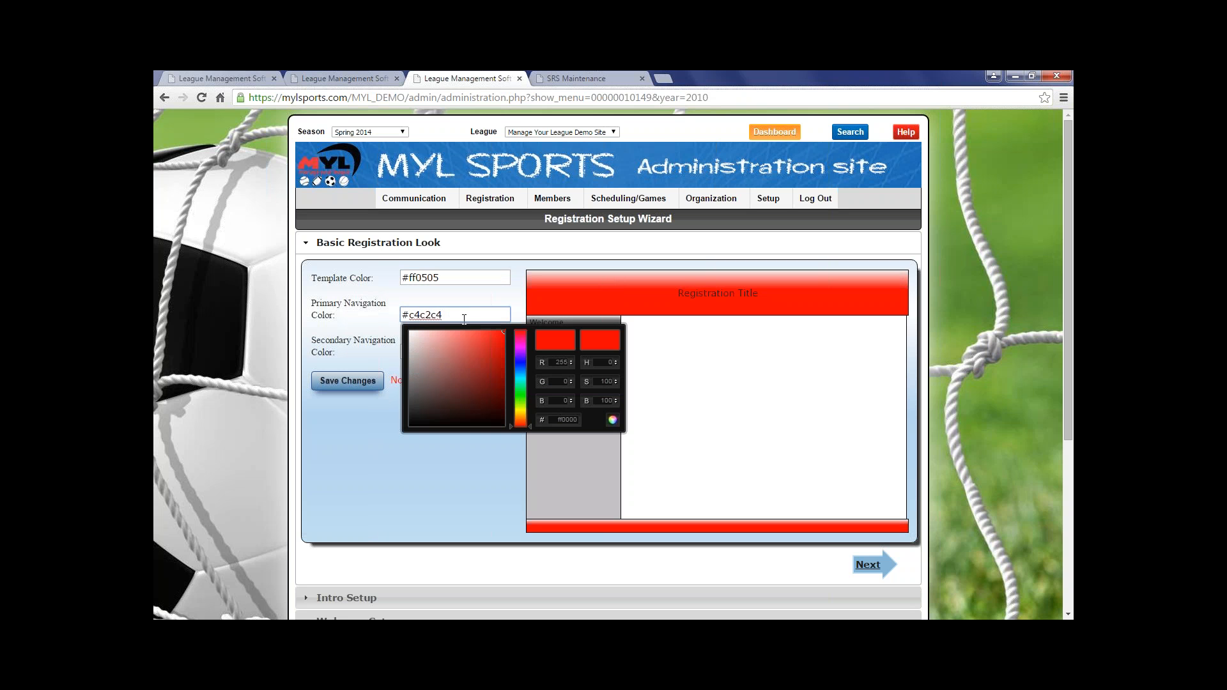
pyautogui.click(490, 346)
pyautogui.click(436, 369)
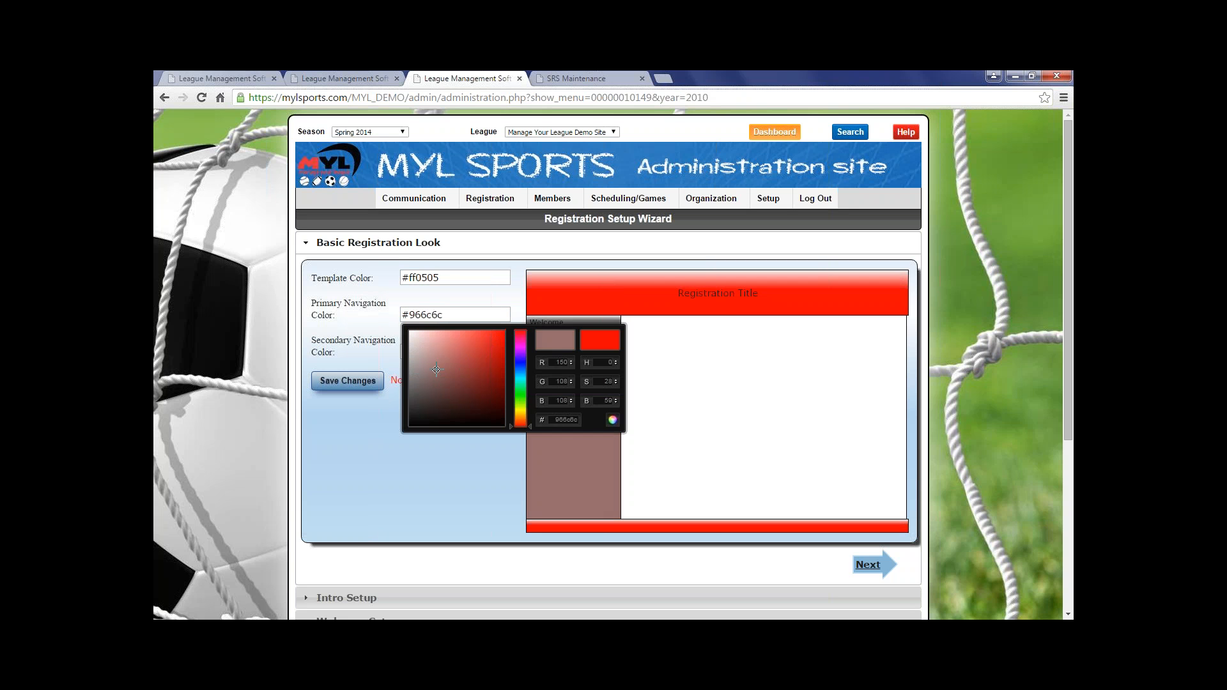
pyautogui.moveTo(436, 370)
pyautogui.mouseDown()
pyautogui.moveTo(439, 381)
pyautogui.moveTo(440, 365)
pyautogui.mouseUp()
pyautogui.click(474, 509)
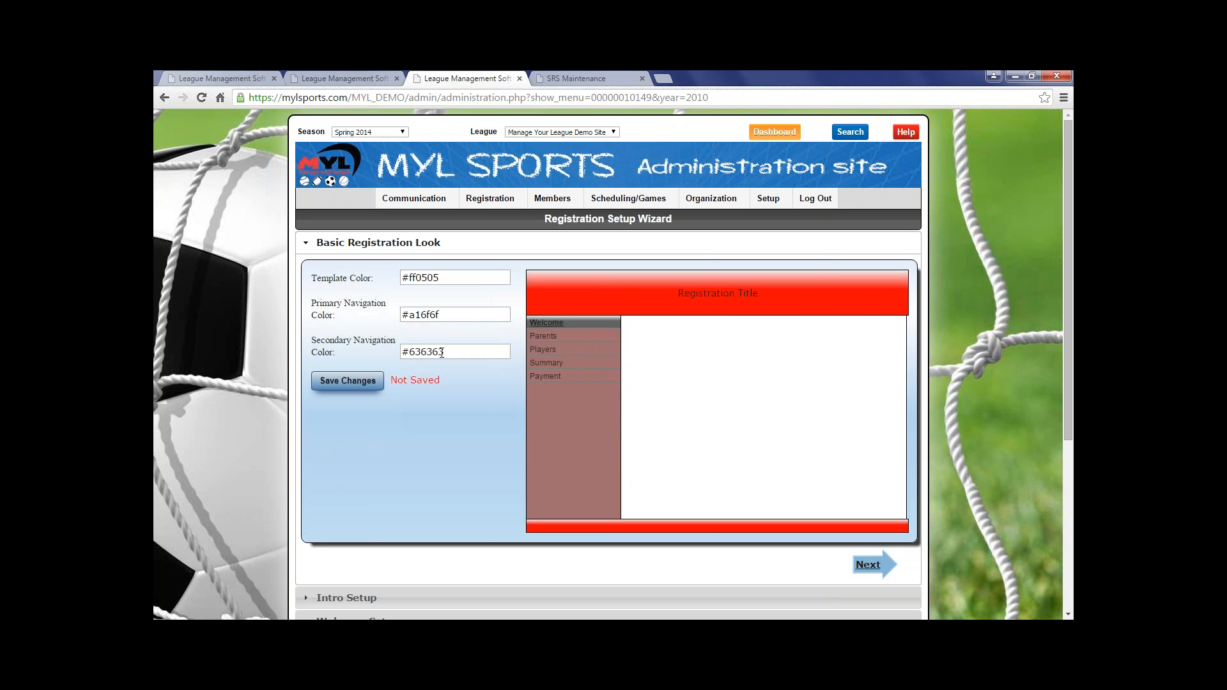
# Step: Set the secondary navigation color to the near-white #edeaea
pyautogui.click(467, 352)
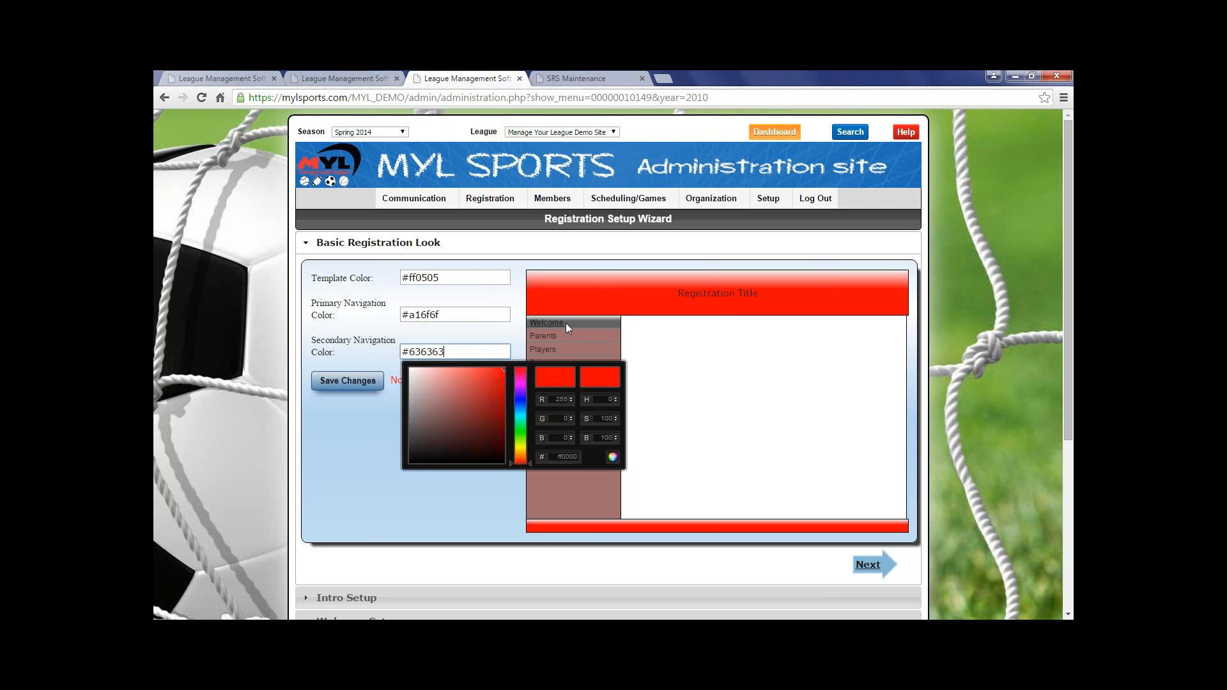
pyautogui.moveTo(476, 408); pyautogui.dragTo(409, 374)
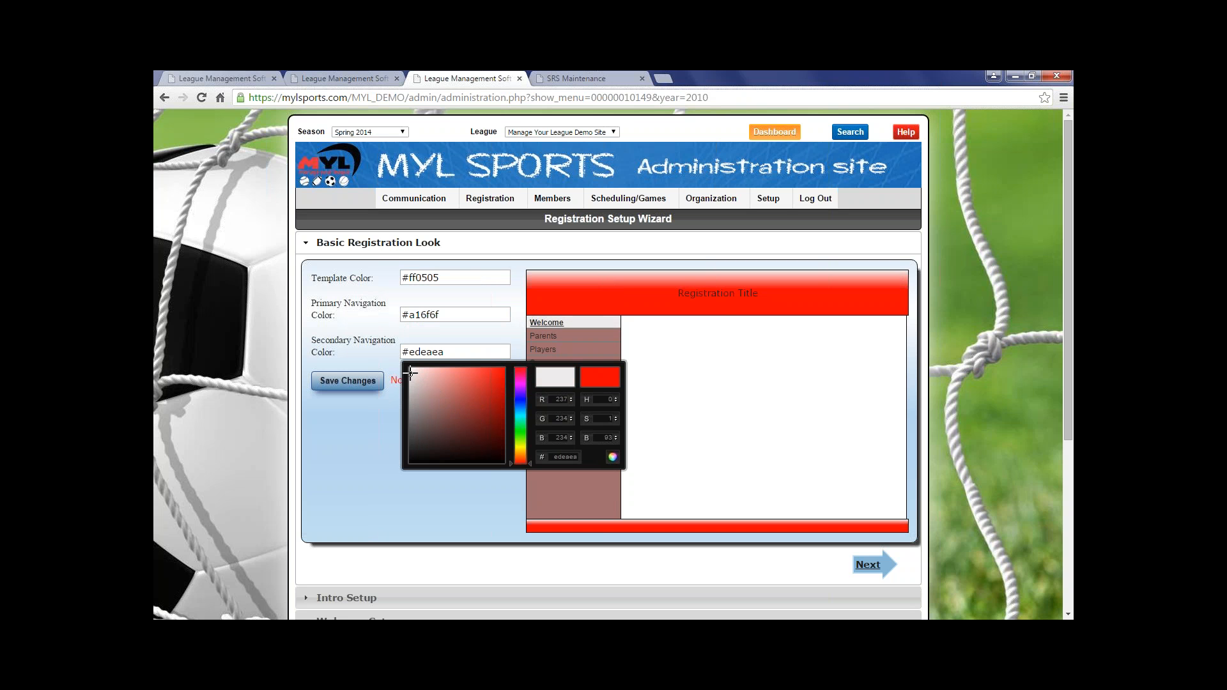
pyautogui.click(354, 462)
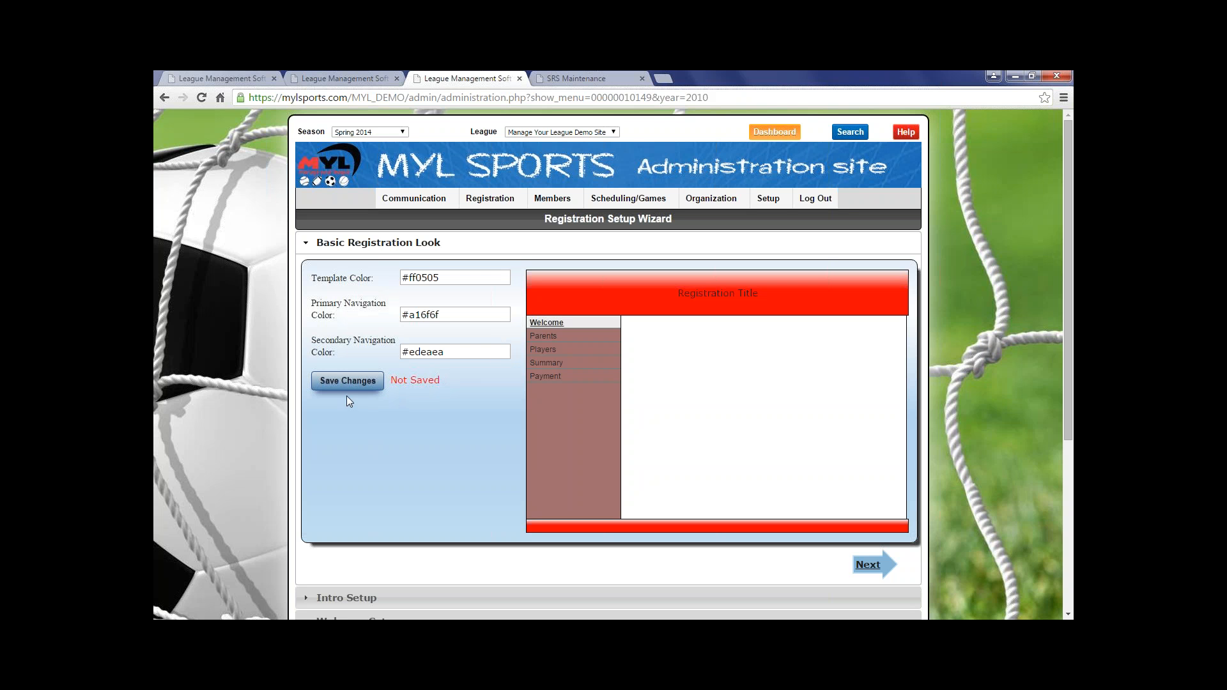
# Step: Save the basic registration look and proceed to the Intro Setup section
pyautogui.moveTo(390, 379); pyautogui.dragTo(448, 379)
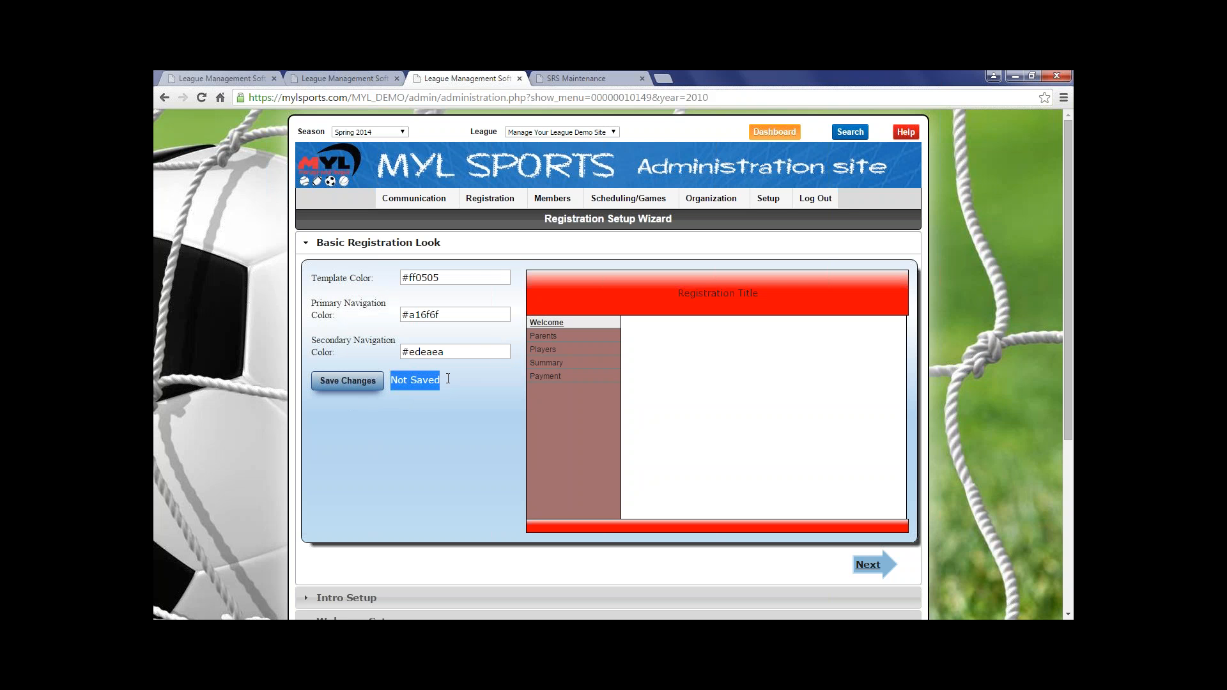
pyautogui.click(448, 379)
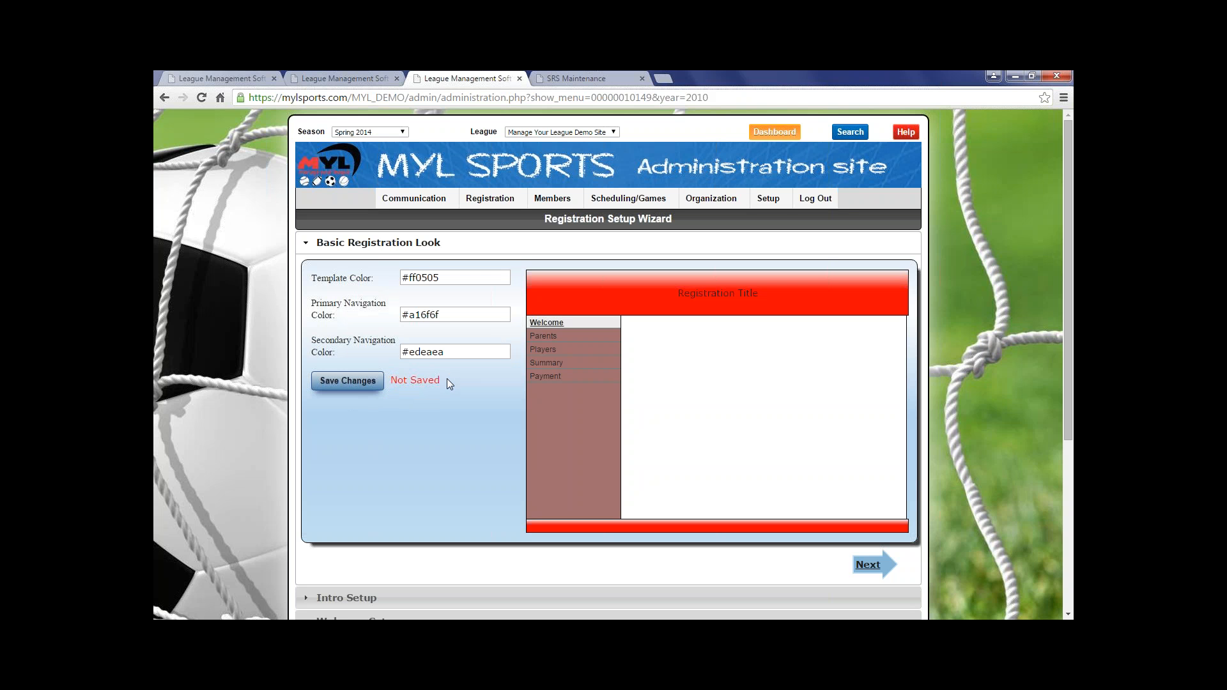
pyautogui.click(355, 388)
pyautogui.click(868, 565)
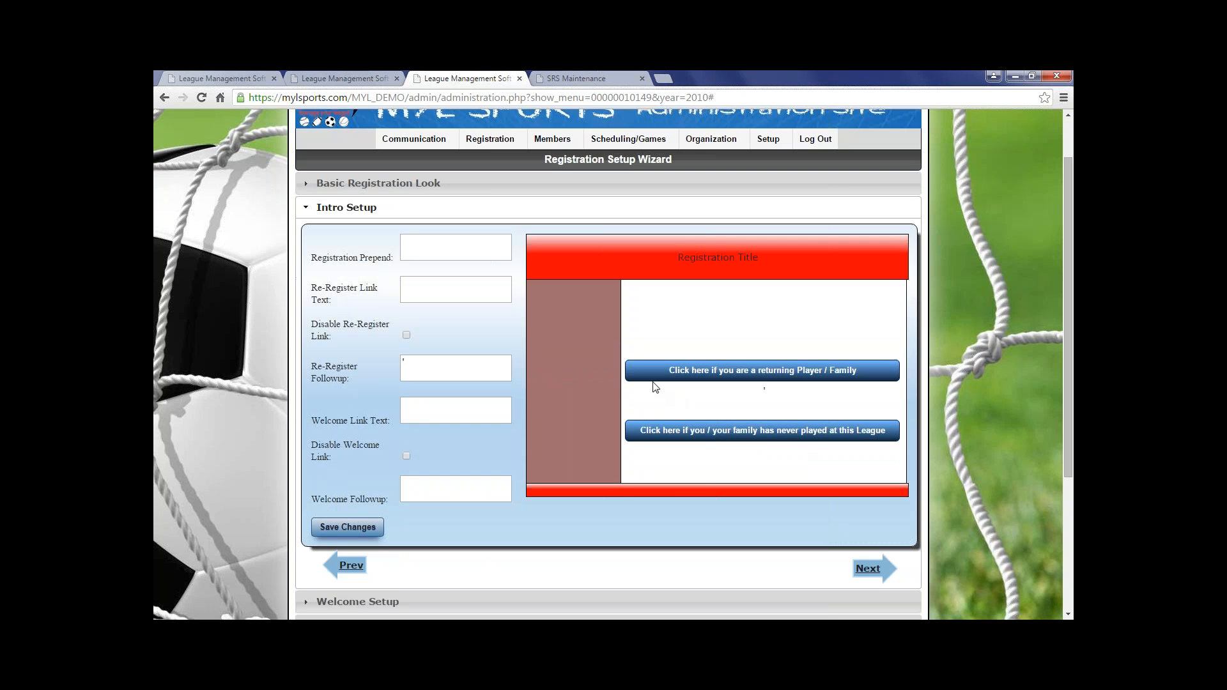
# Step: Clear the stray apostrophe from the Re-Register Followup and enter "Welcome to registration!" as the Registration Prepend text
pyautogui.scroll(-1, 652, 386)
pyautogui.click(420, 366)
pyautogui.write("'")
pyautogui.press('BackSpace')
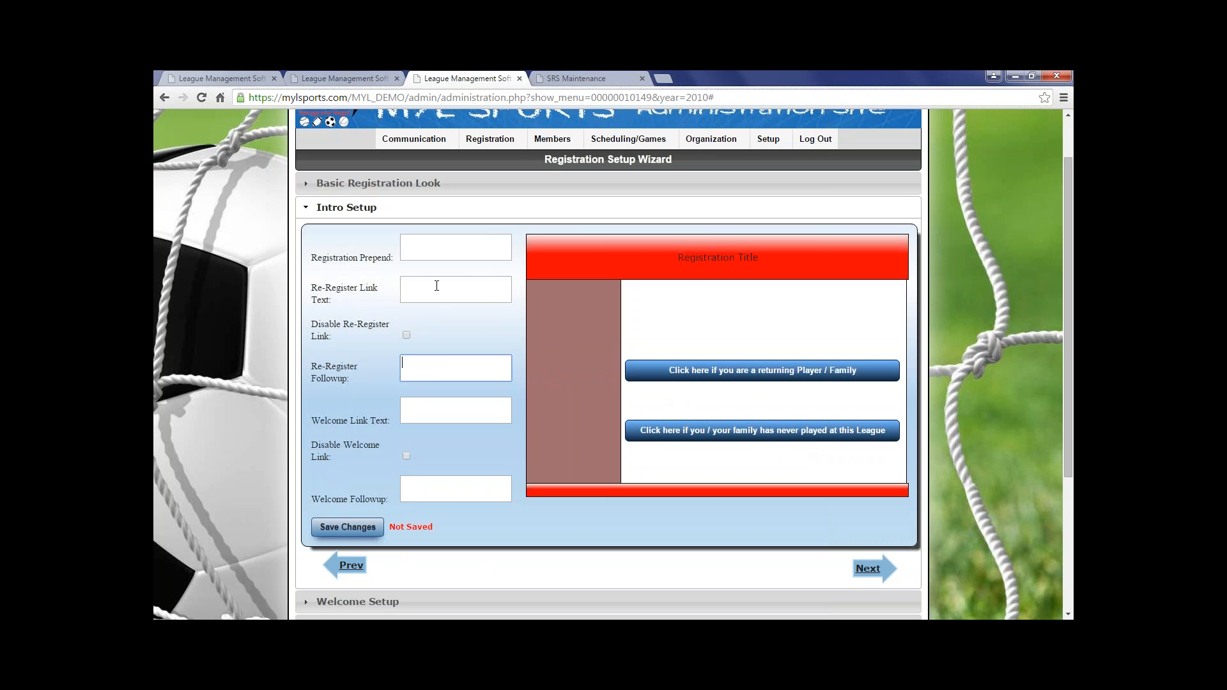
pyautogui.click(432, 252)
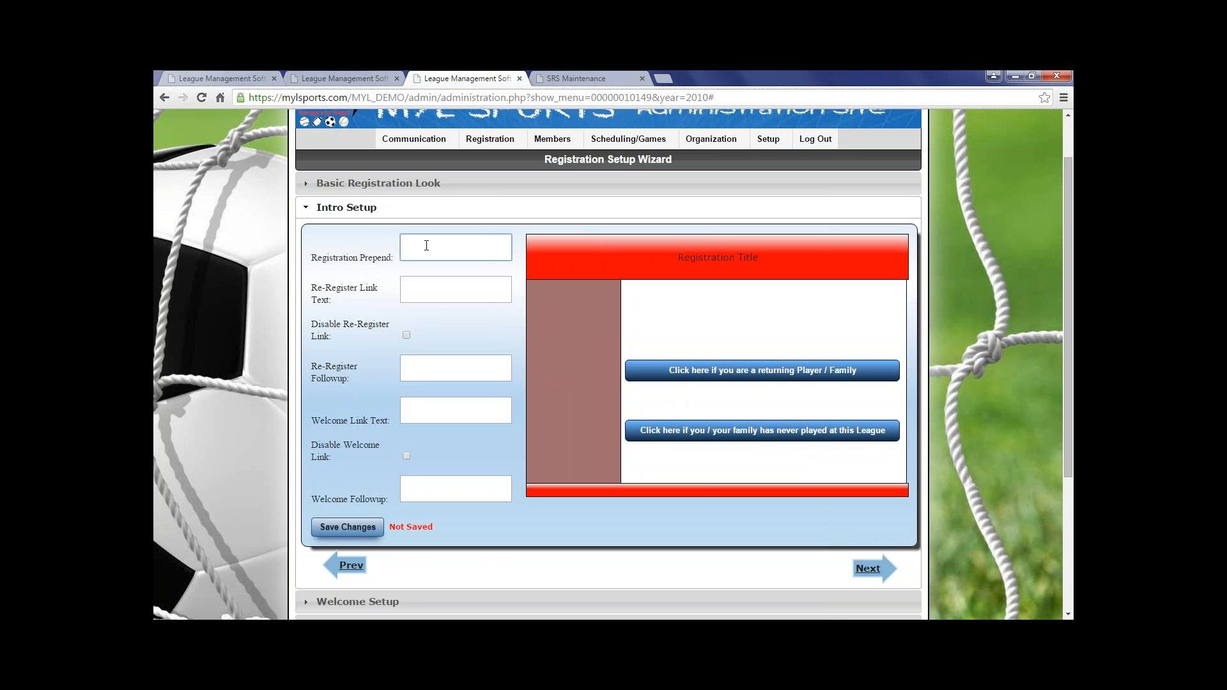
pyautogui.write('Welcome to registration !')
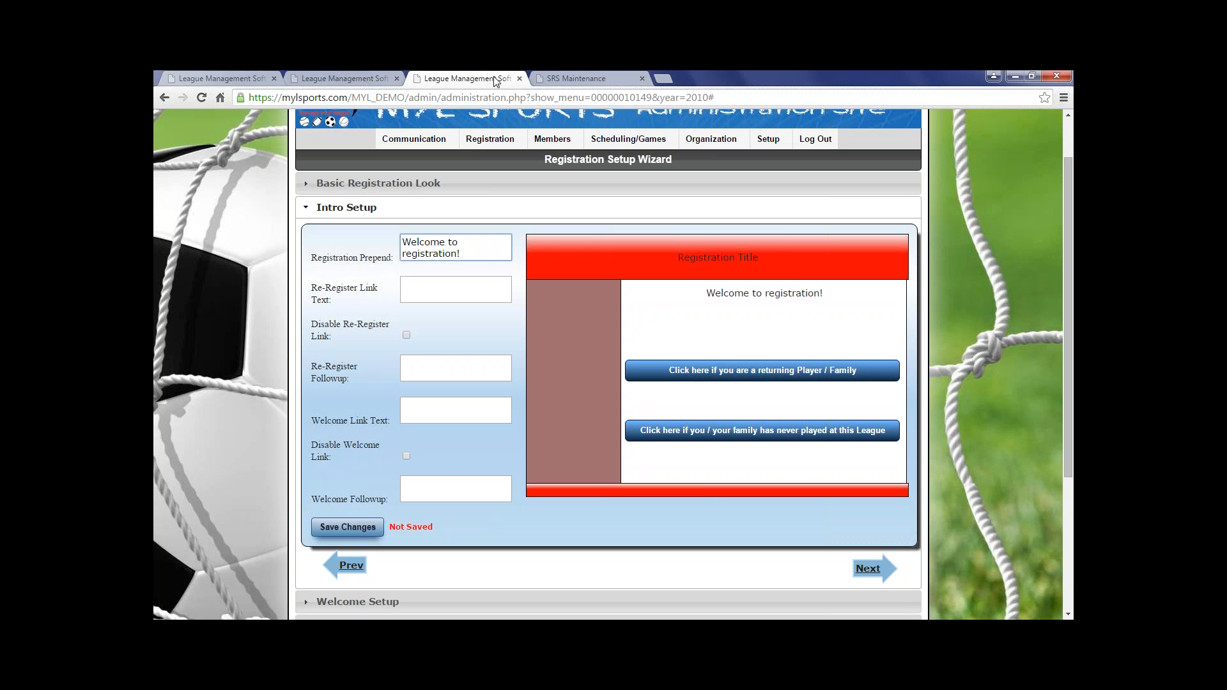
# Step: Set the Re-Register Link Text to "Log in here"
pyautogui.click(438, 285)
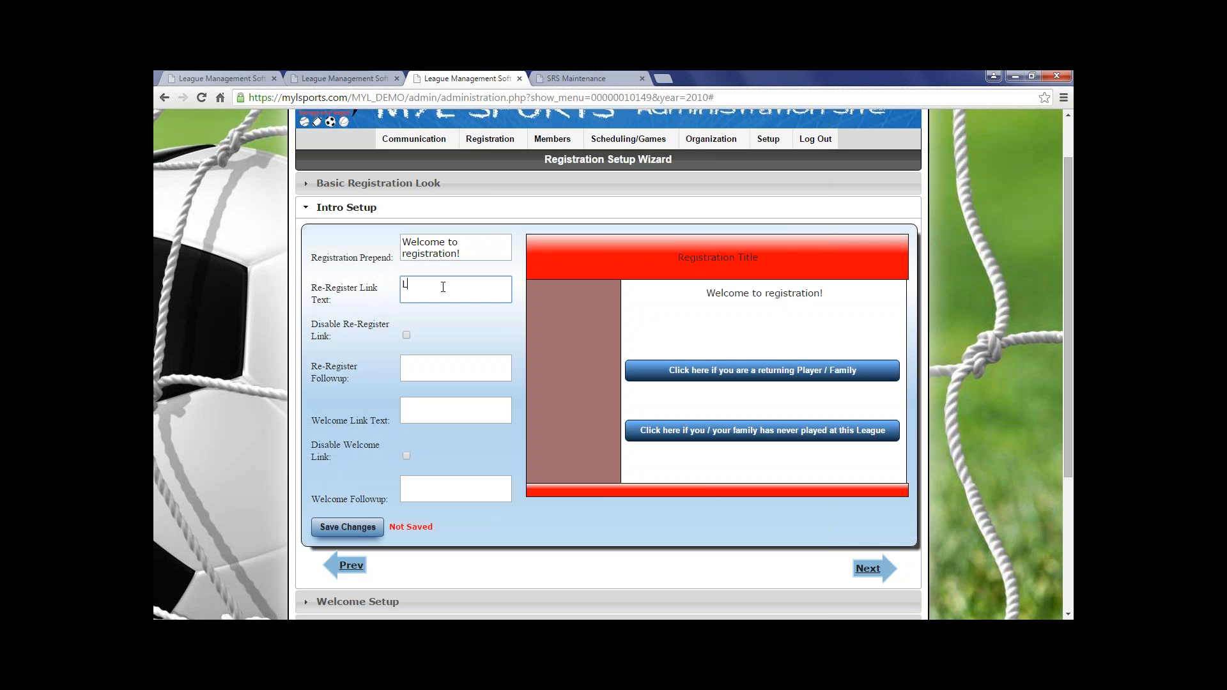
pyautogui.write('og')
pyautogui.press('BackSpace')
pyautogui.press('BackSpace')
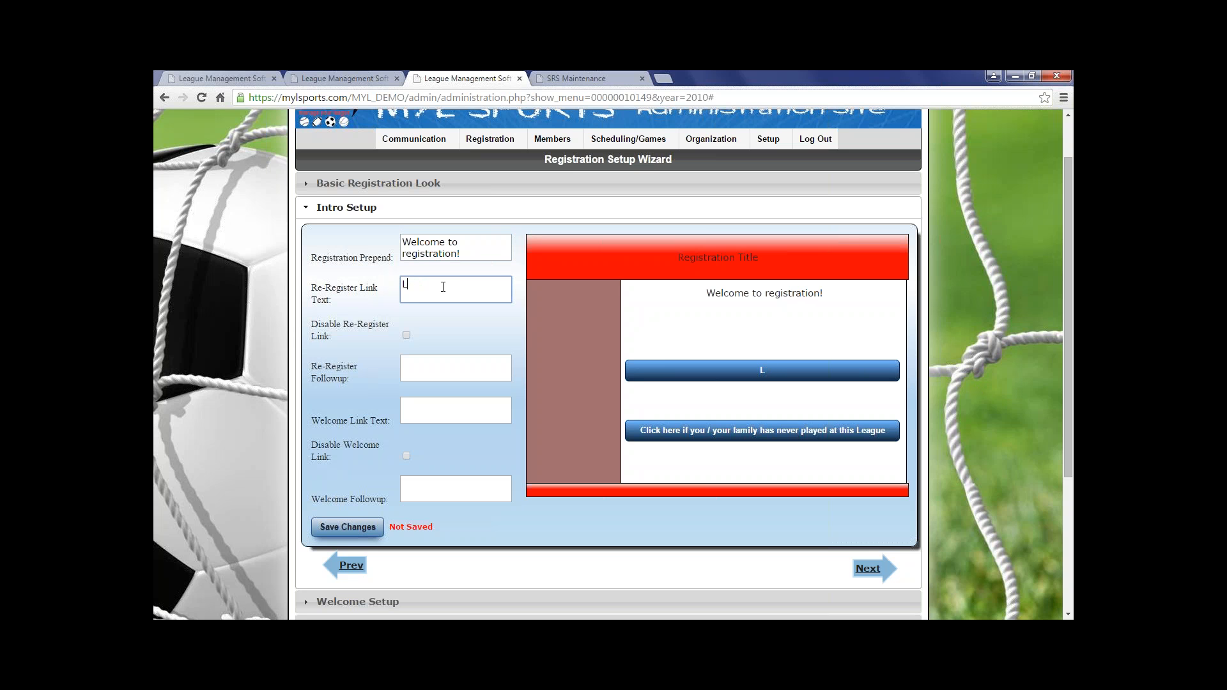
pyautogui.write('og in here')
# Step: Disable the re-register link to preview the intro page without it, and re-enable the link
pyautogui.click(480, 333)
pyautogui.click(406, 335)
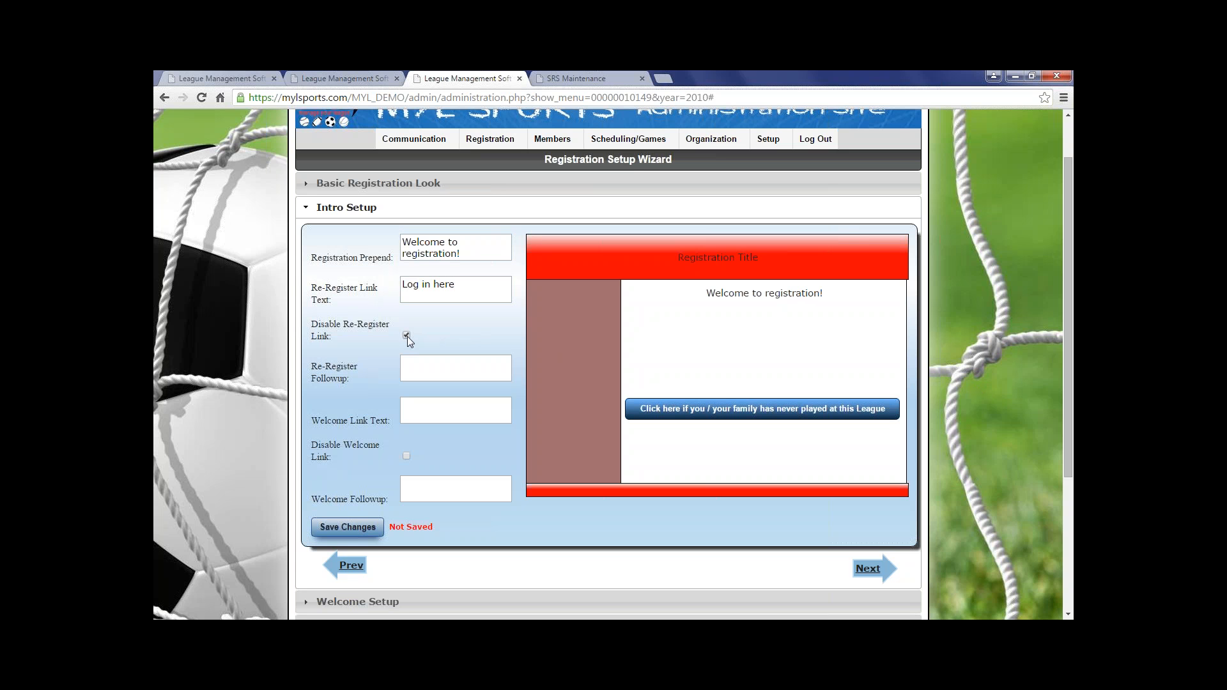
pyautogui.click(406, 335)
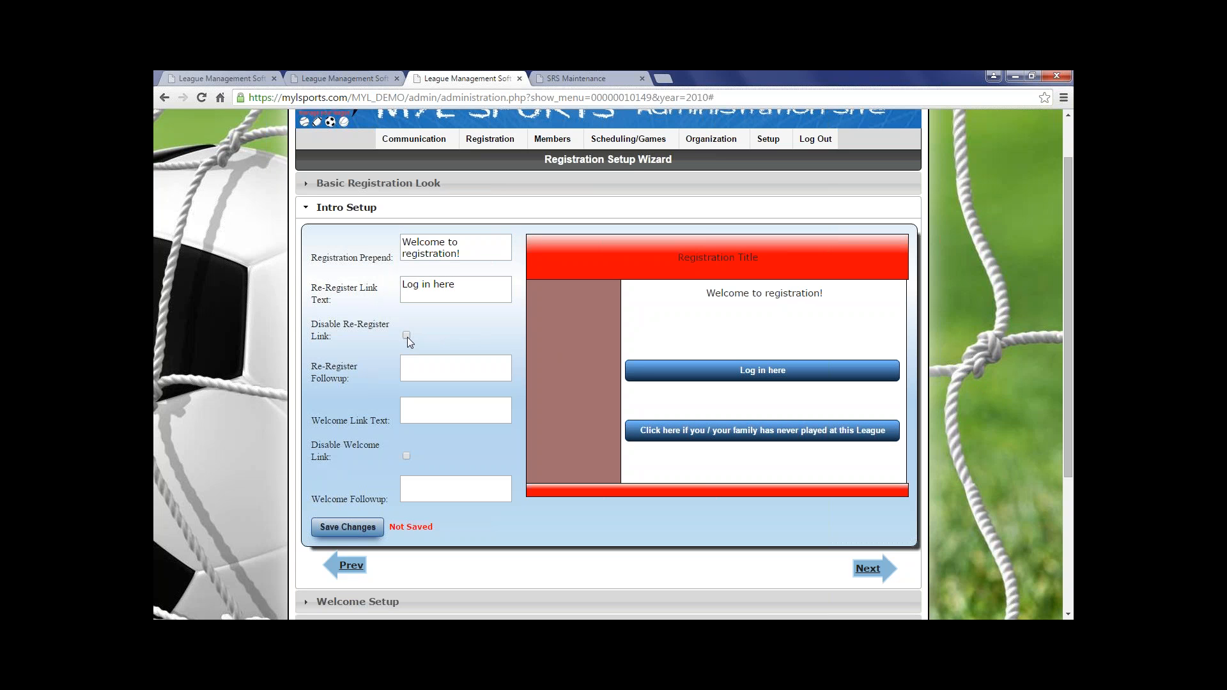
# Step: Enter "(username and password required)" as the Re-Register Followup text
pyautogui.click(421, 369)
pyautogui.write('(usnae and')
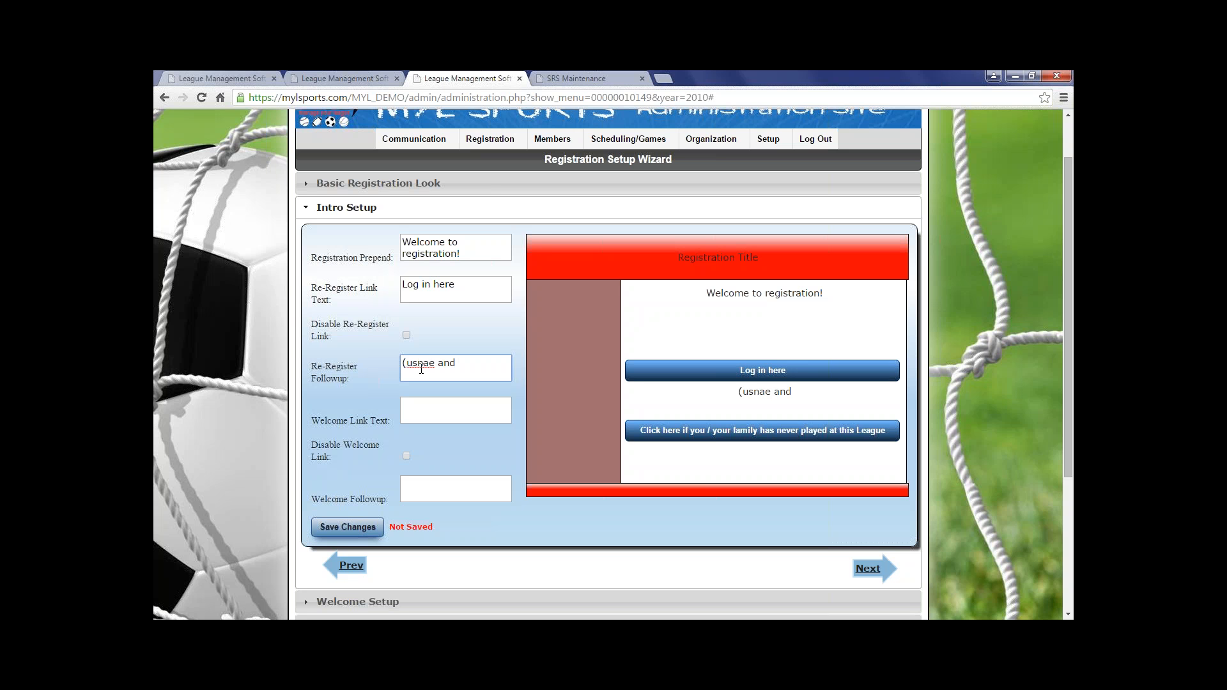
pyautogui.press('BackSpace')
pyautogui.press('BackSpace')
pyautogui.press('BackSpace')
pyautogui.press('BackSpace')
pyautogui.press('BackSpace')
pyautogui.press('BackSpace')
pyautogui.write('ame and passwor')
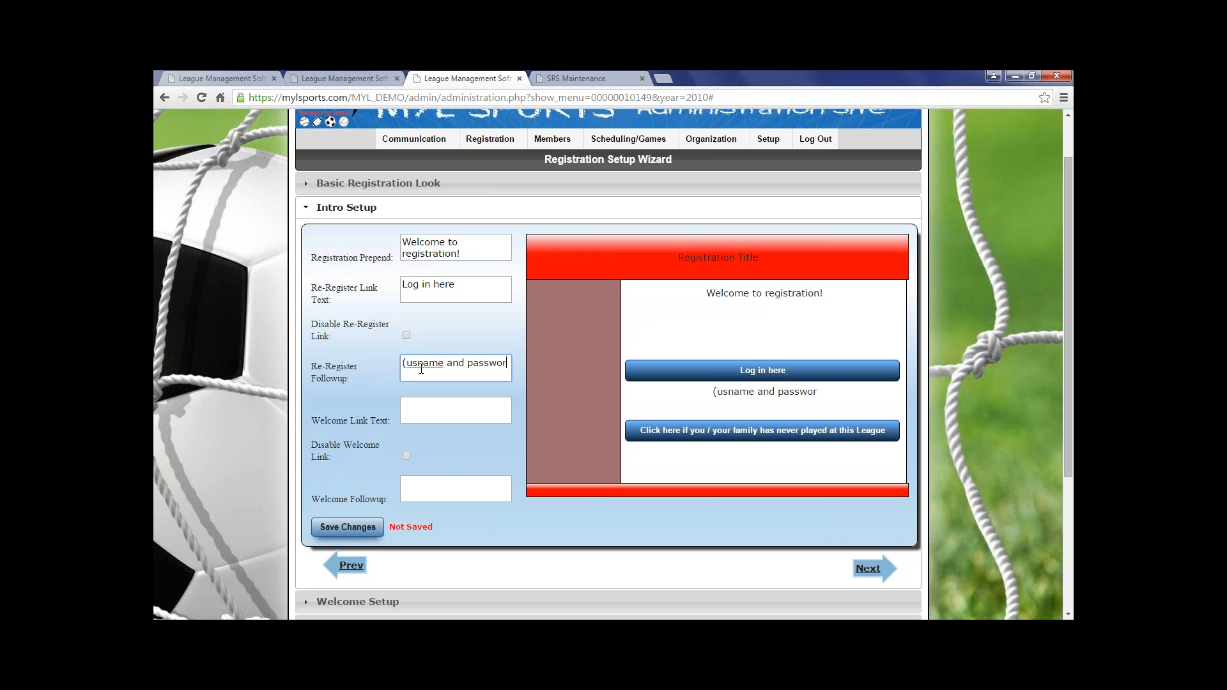
pyautogui.write('d r')
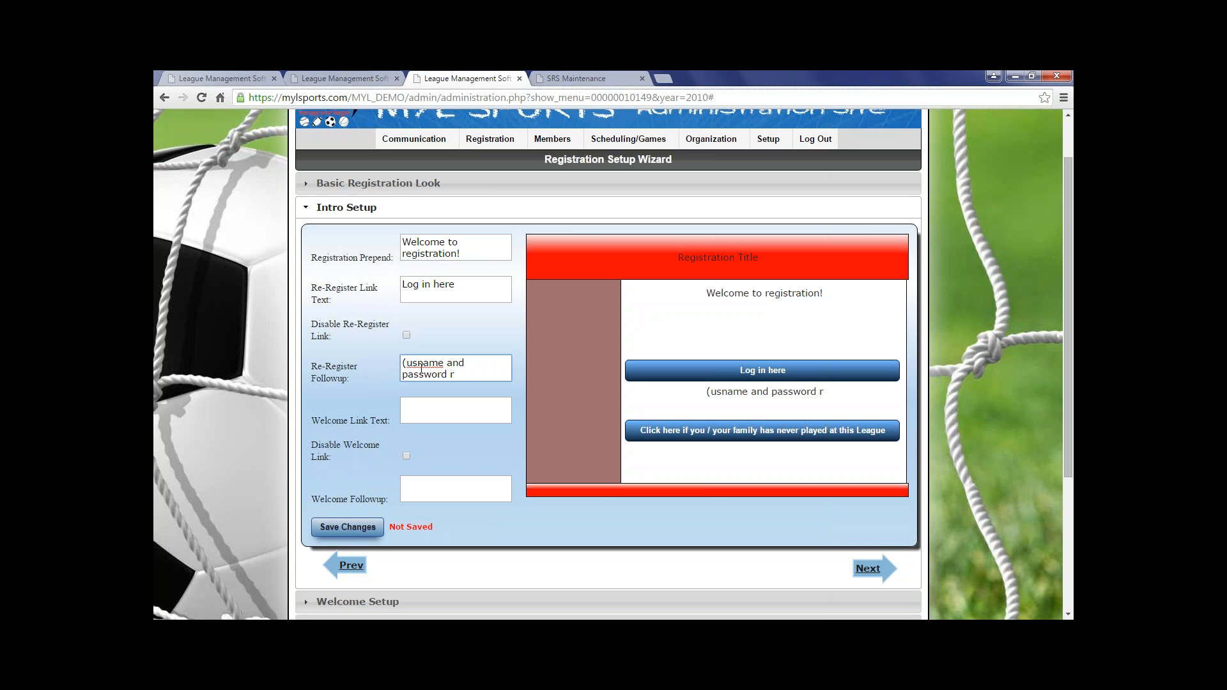
pyautogui.write('equired')
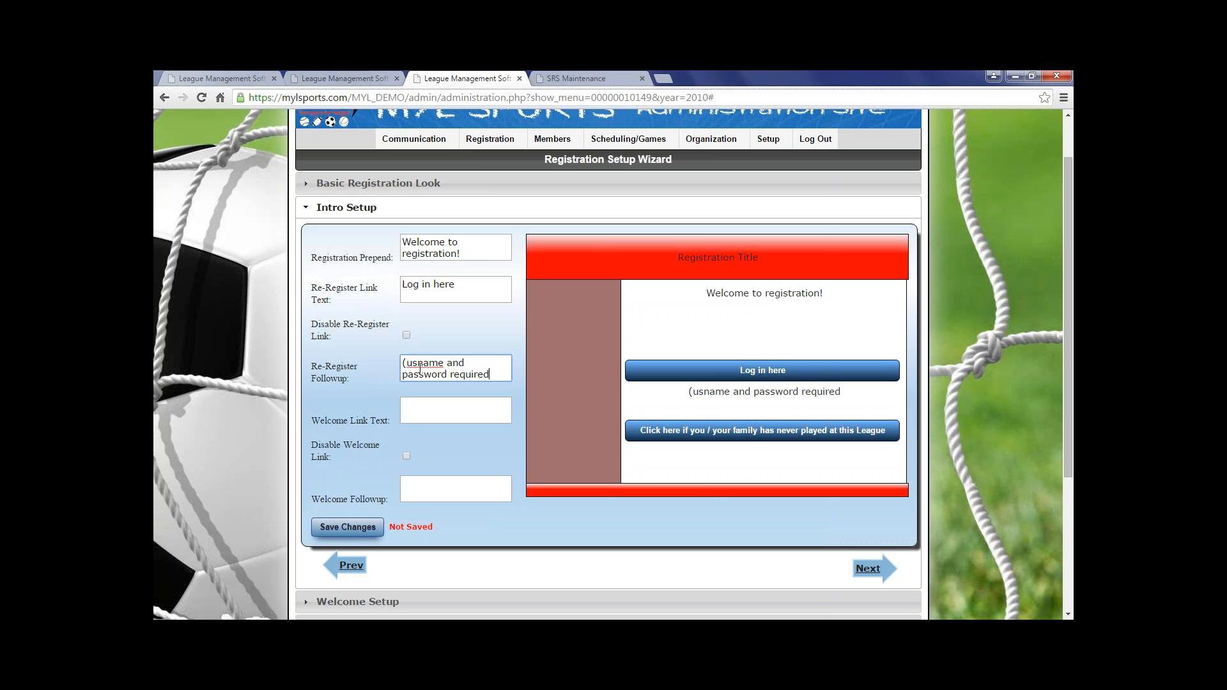
pyautogui.click(420, 365)
pyautogui.write('er')
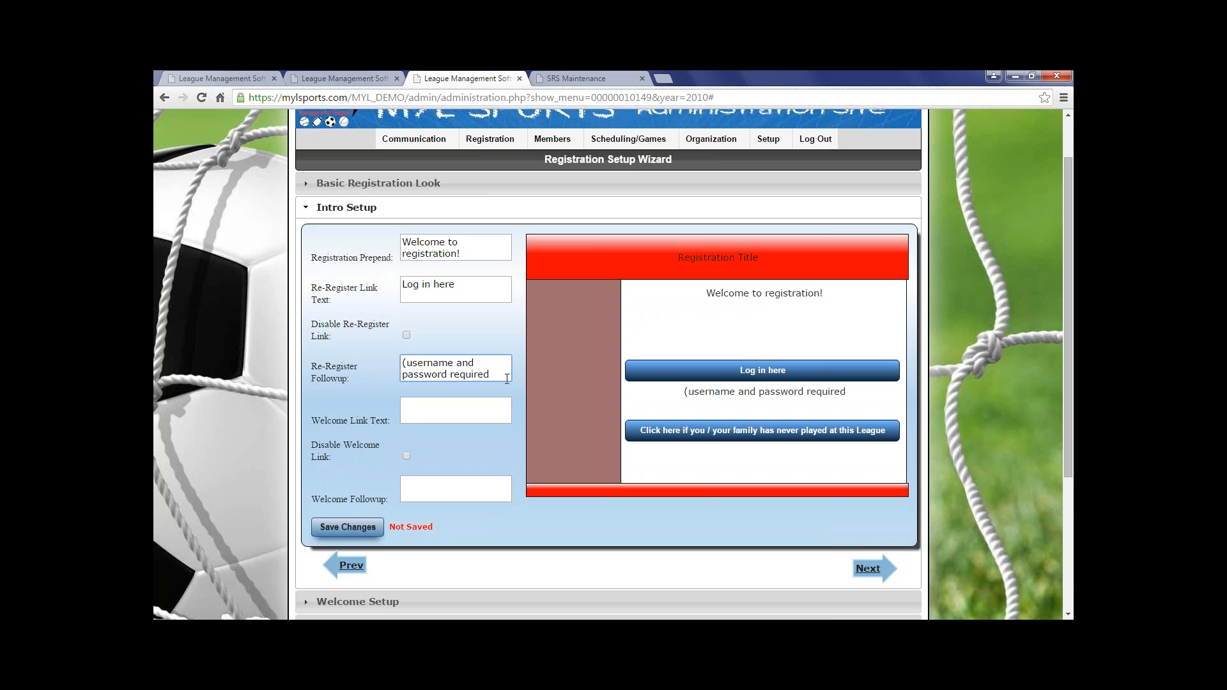
pyautogui.click(504, 375)
pyautogui.write(')')
# Step: Set the Welcome Link Text to "New Registration"
pyautogui.click(450, 415)
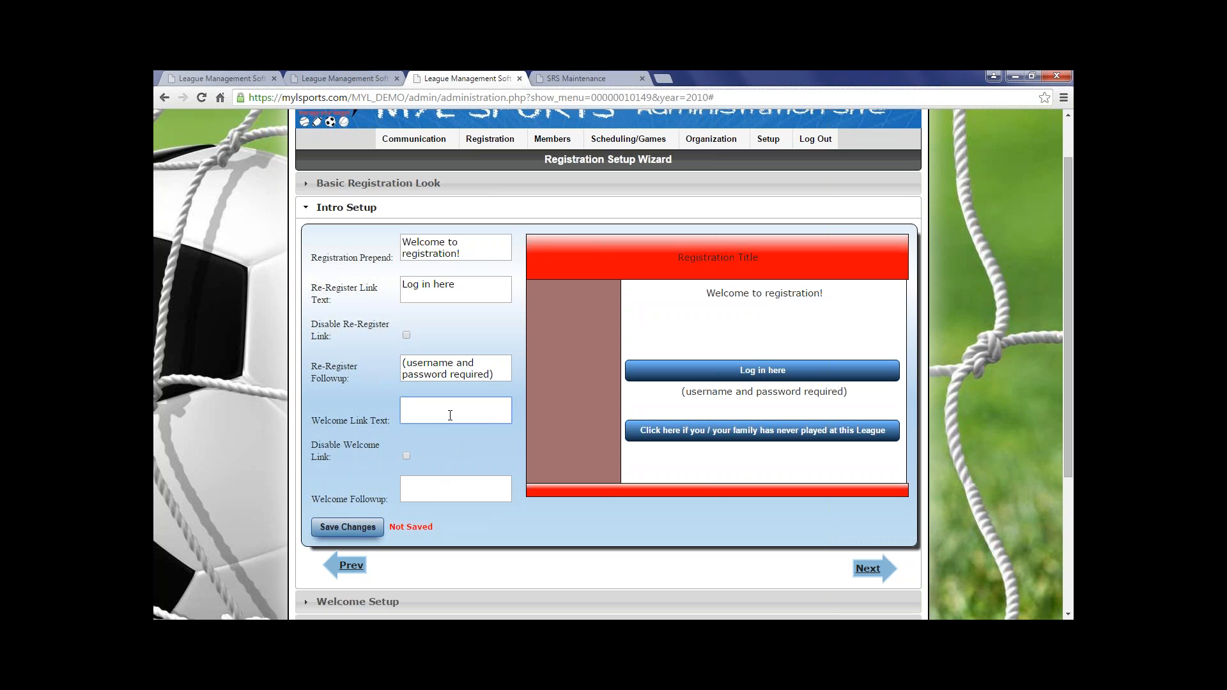
pyautogui.write('NEw ')
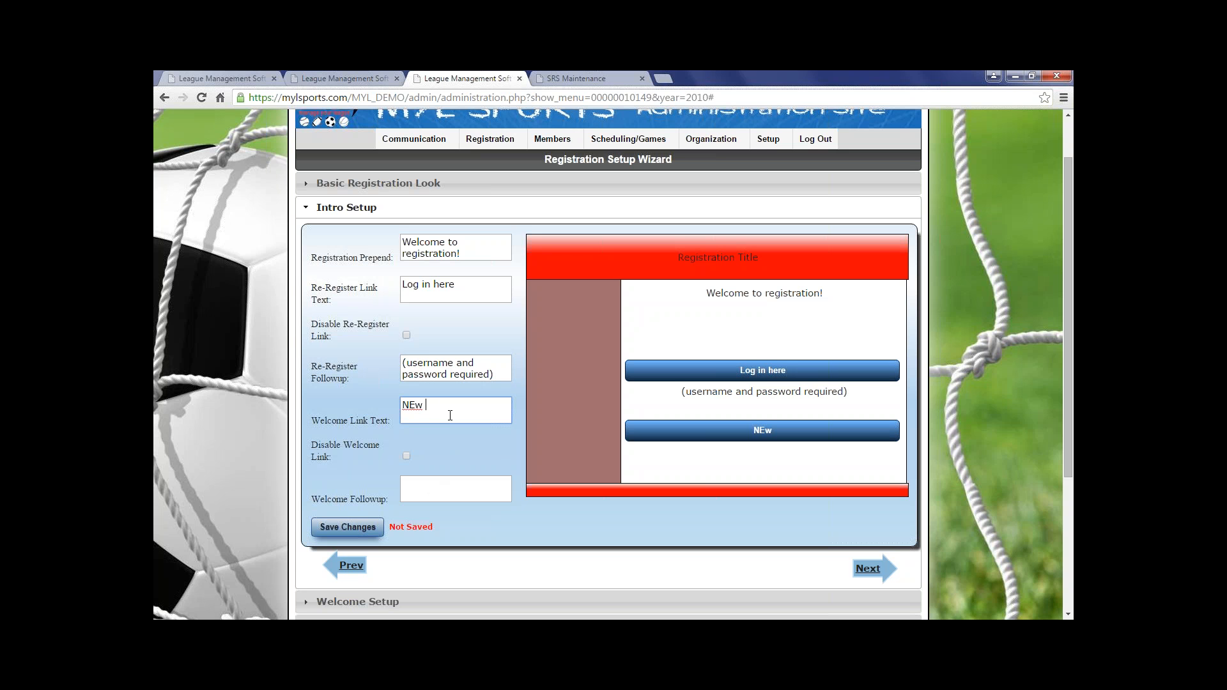
pyautogui.write('Registration')
pyautogui.press('BackSpace')
pyautogui.write('e')
# Step: Disable the welcome link to preview the intro page without it, and re-enable the link
pyautogui.click(406, 456)
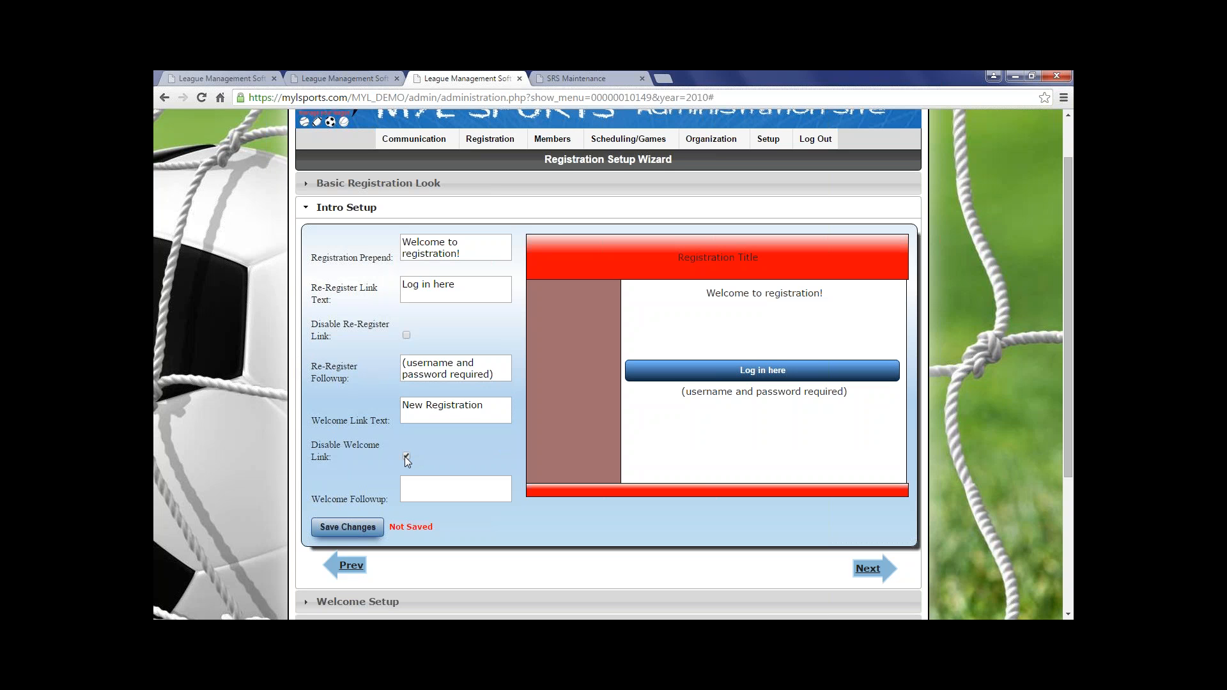
pyautogui.click(405, 456)
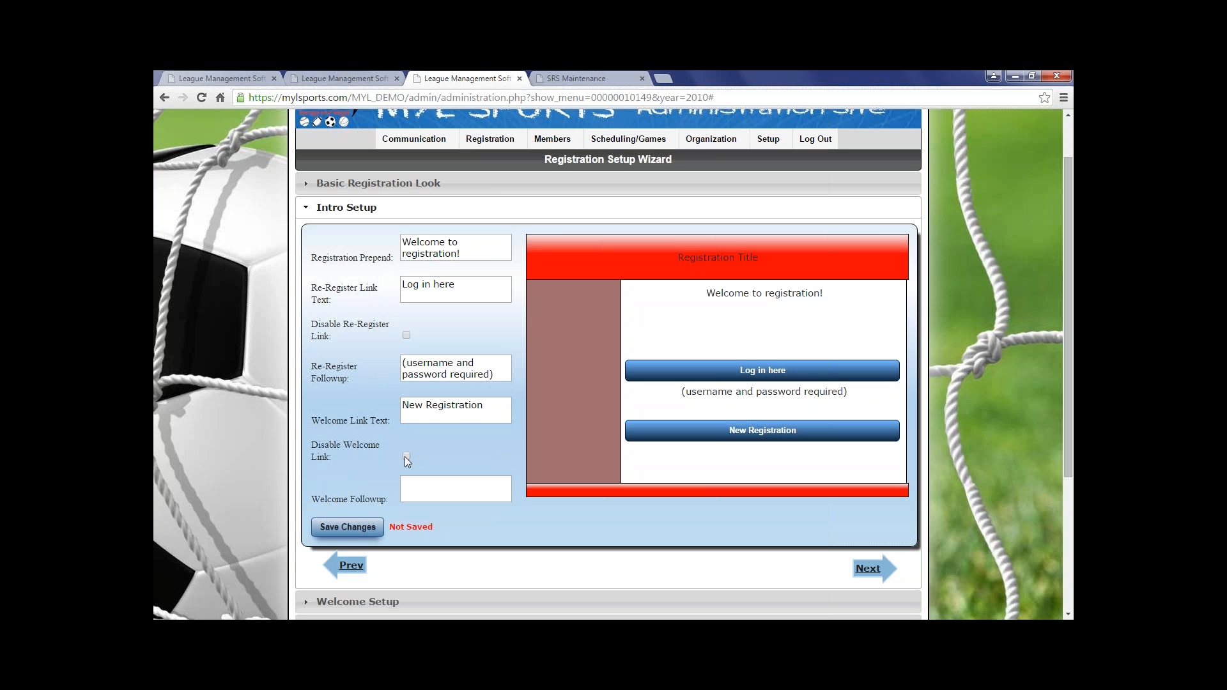
# Step: Enter "(i am not in the system)" as the Welcome Followup text
pyautogui.click(408, 489)
pyautogui.write('(i am not in the system')
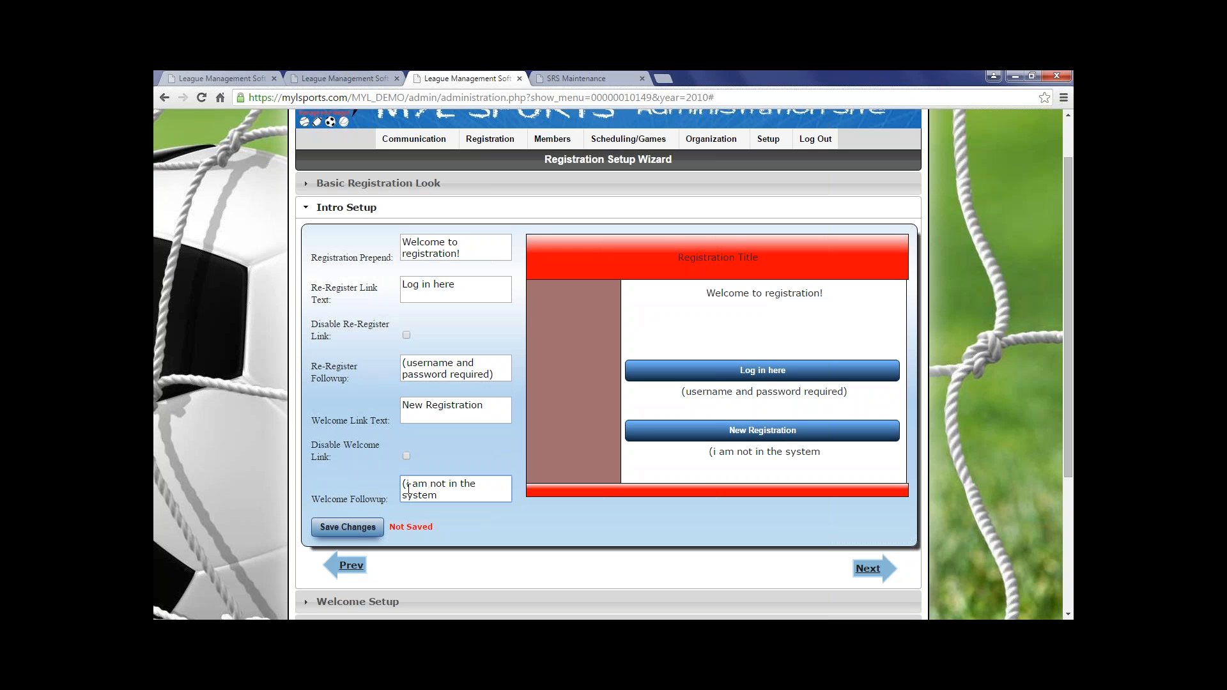
pyautogui.write(')')
# Step: Save the intro page changes and proceed to the Welcome Setup section's fields and page preview
pyautogui.moveTo(391, 528); pyautogui.dragTo(440, 531)
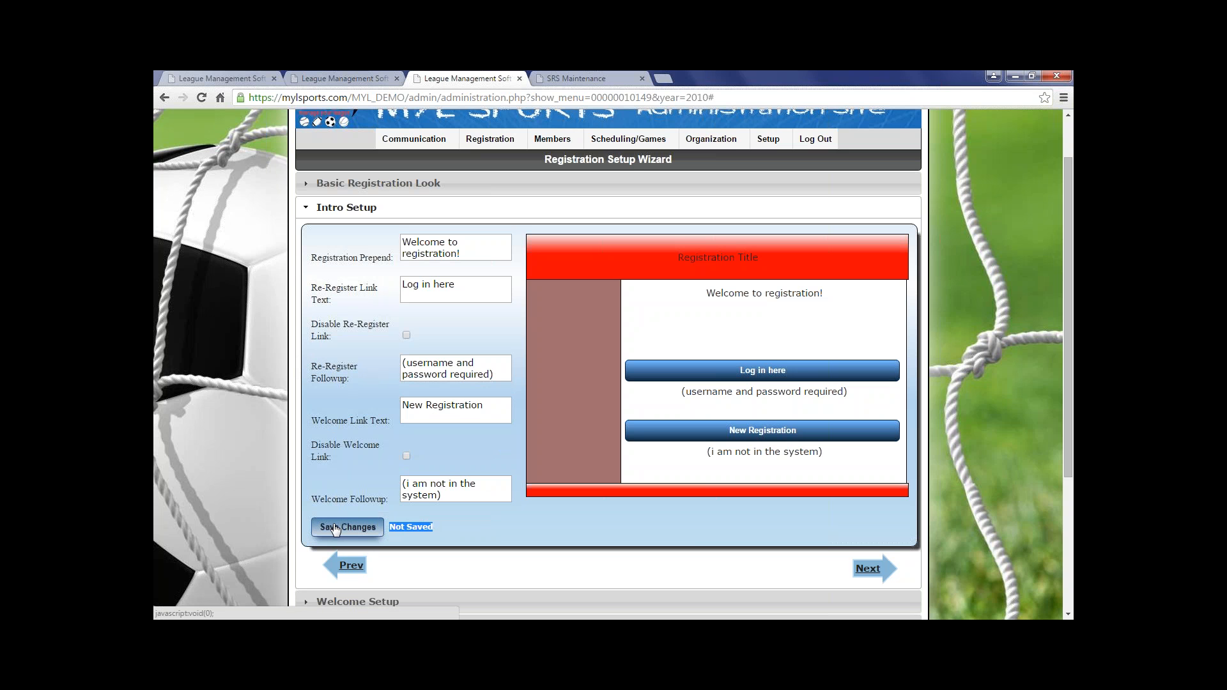
pyautogui.click(867, 568)
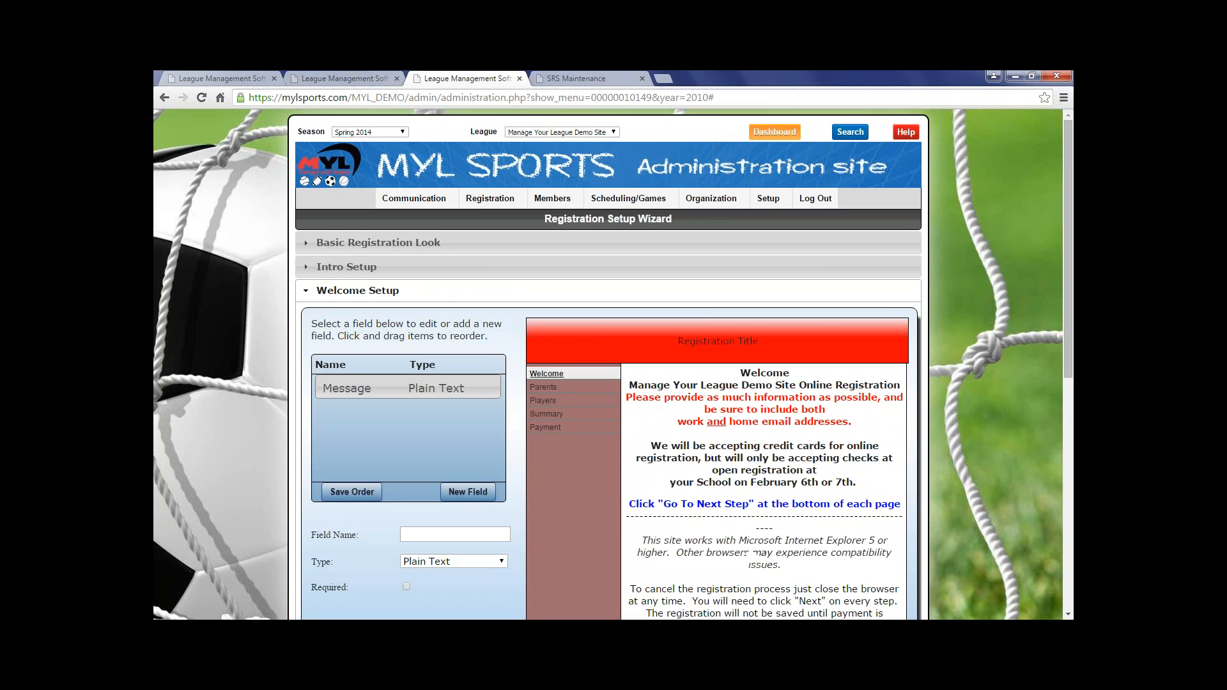
pyautogui.scroll(-1, 770, 571)
pyautogui.scroll(-1, 518, 310)
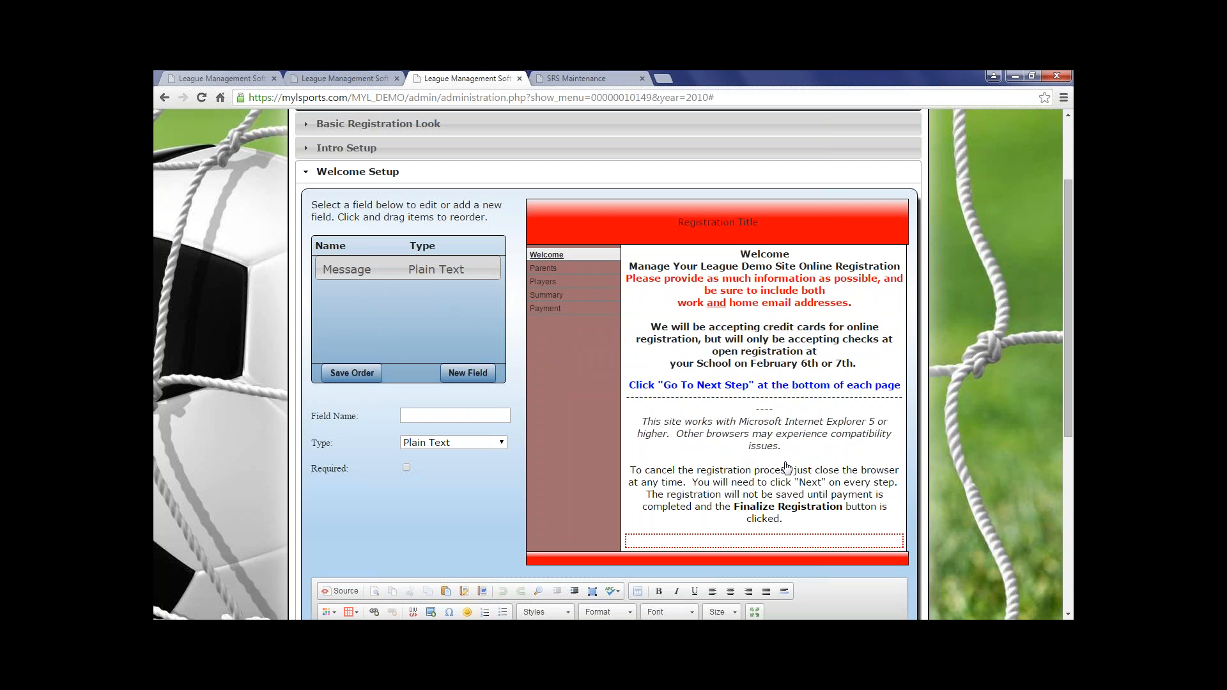
# Step: Open the welcome page's Message field and examine its text in the editor and the page preview
pyautogui.click(362, 271)
pyautogui.scroll(-5, 361, 266)
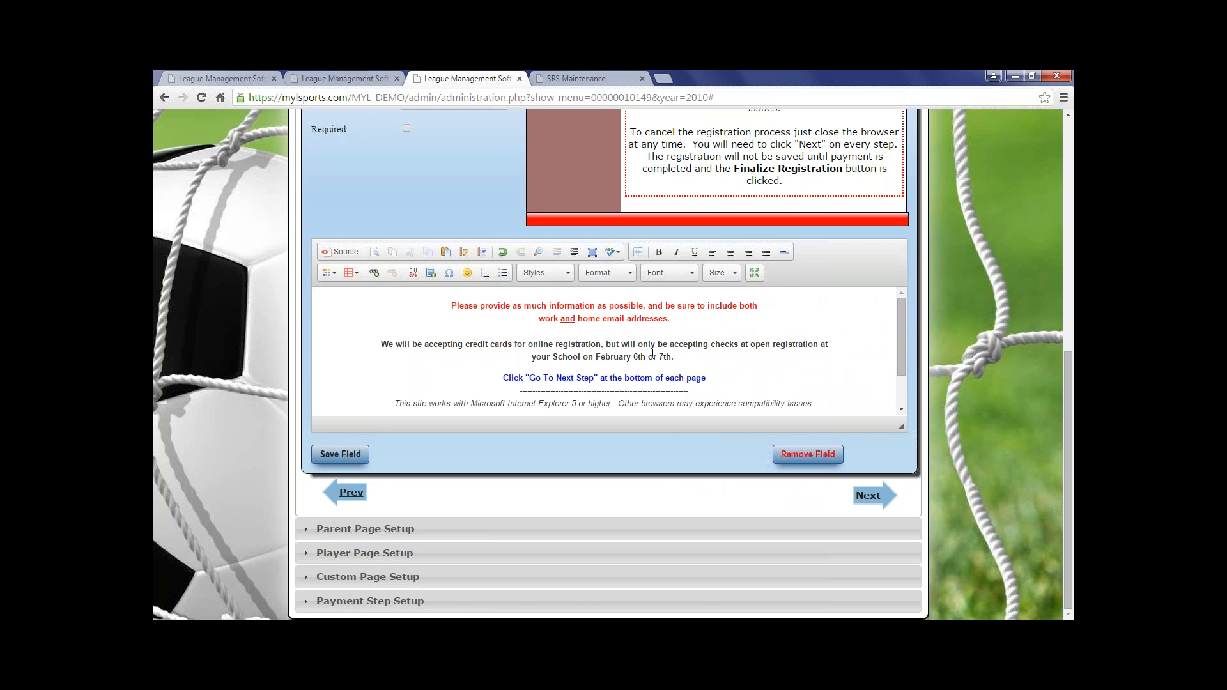
pyautogui.scroll(5, 652, 354)
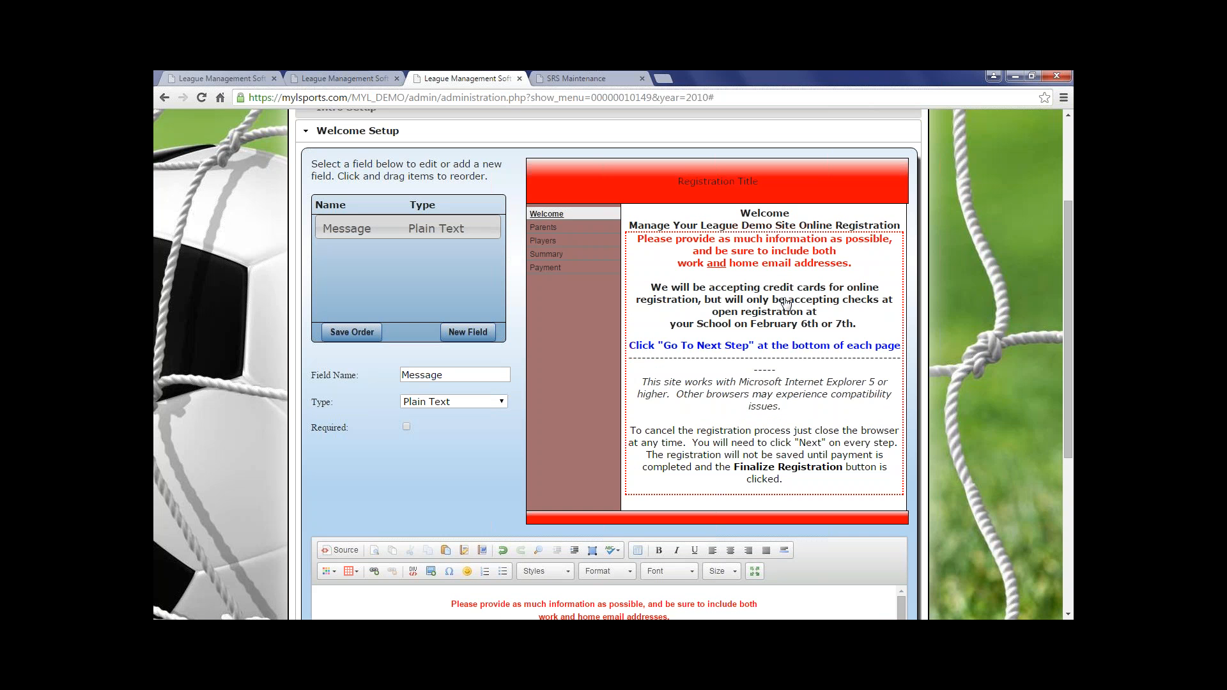
pyautogui.scroll(-5, 740, 347)
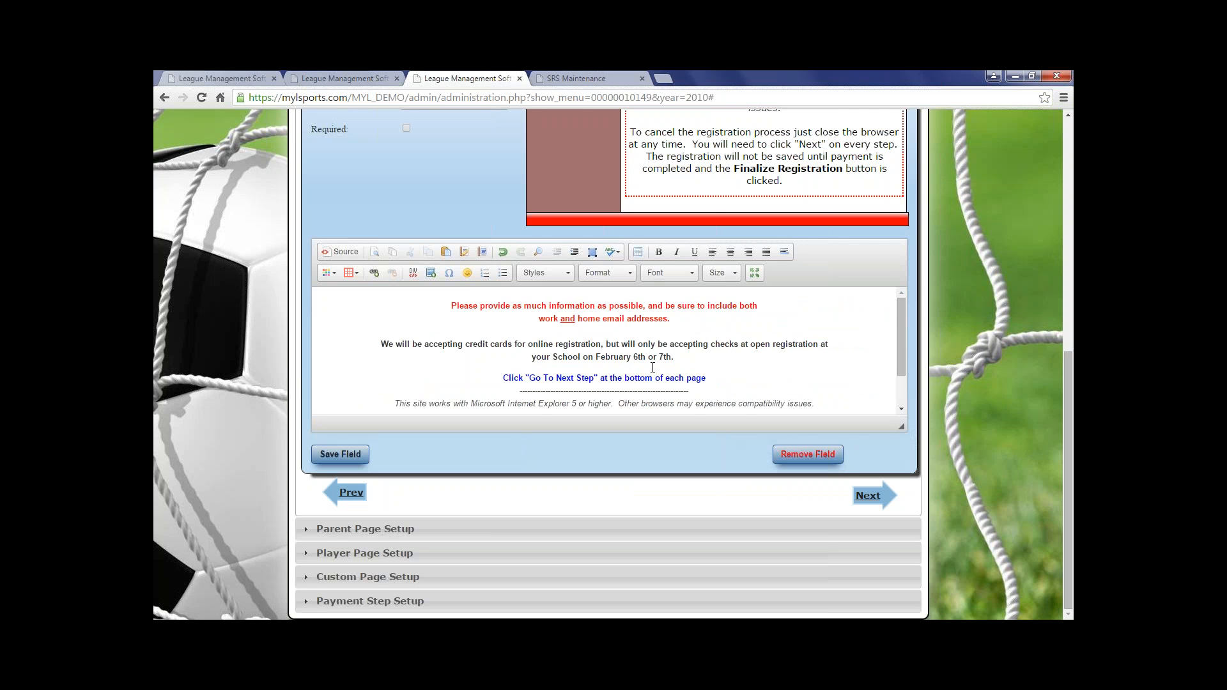
pyautogui.scroll(5, 653, 367)
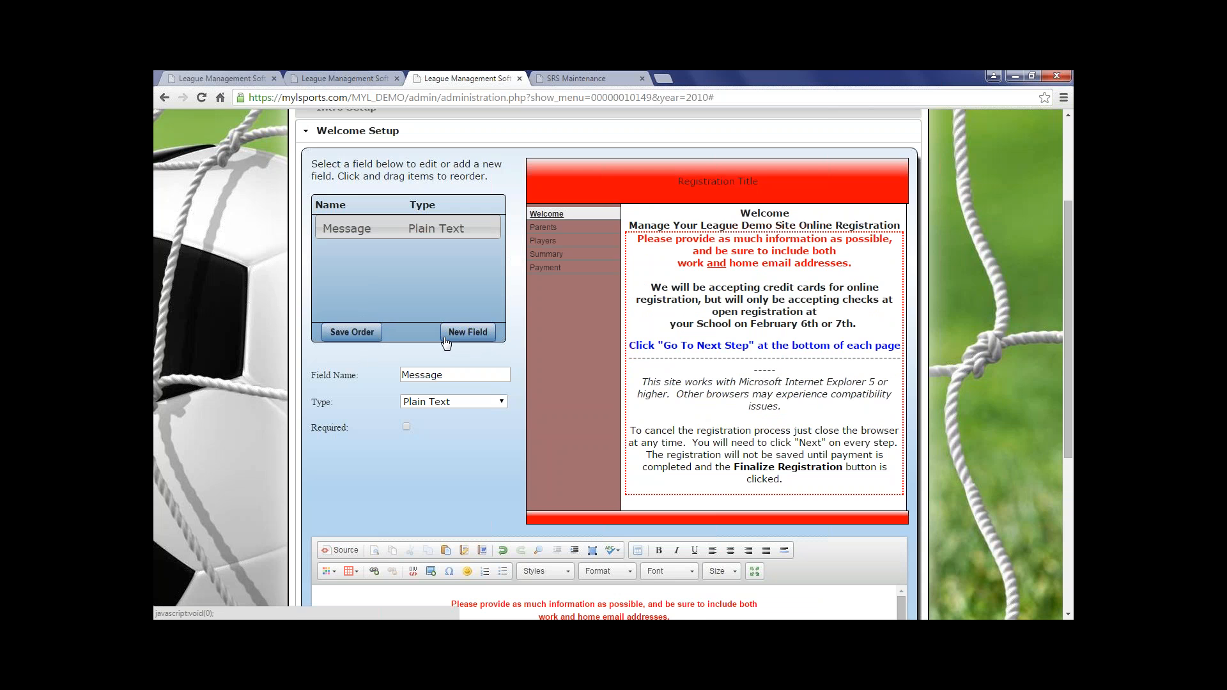
# Step: Start a new welcome page field named "This is a new field" with the type Plain Text
pyautogui.click(470, 333)
pyautogui.scroll(3, 451, 306)
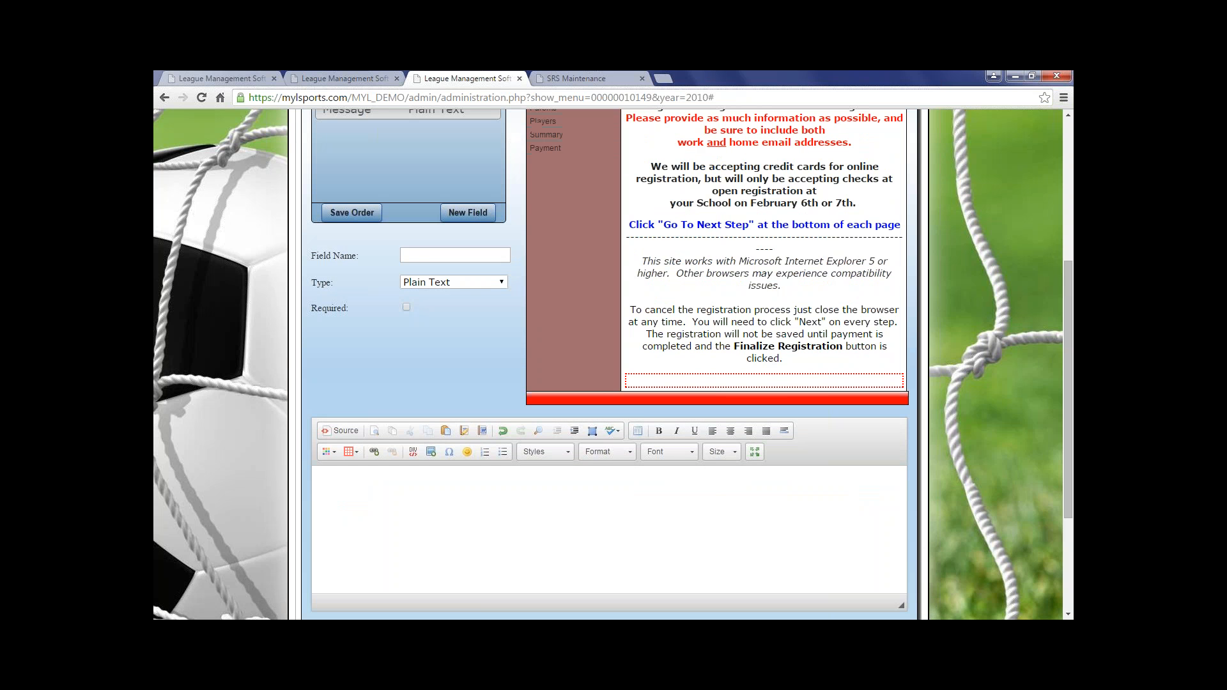
pyautogui.scroll(2, 441, 300)
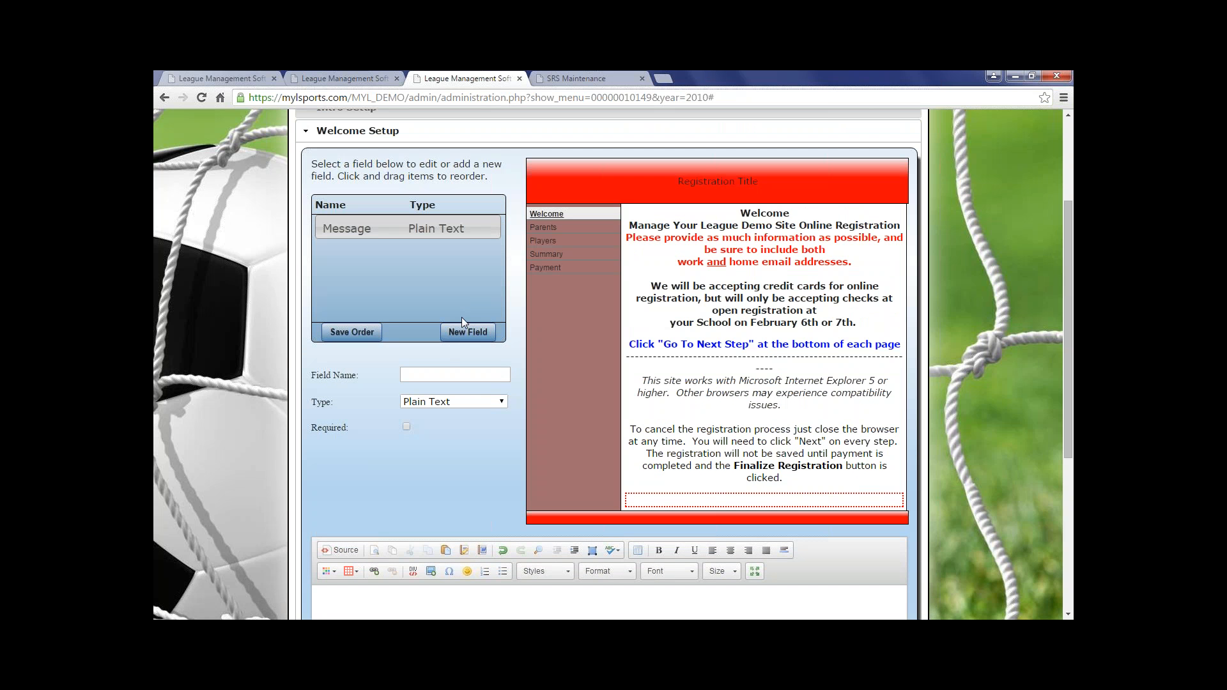
pyautogui.click(445, 376)
pyautogui.write('This is a new field')
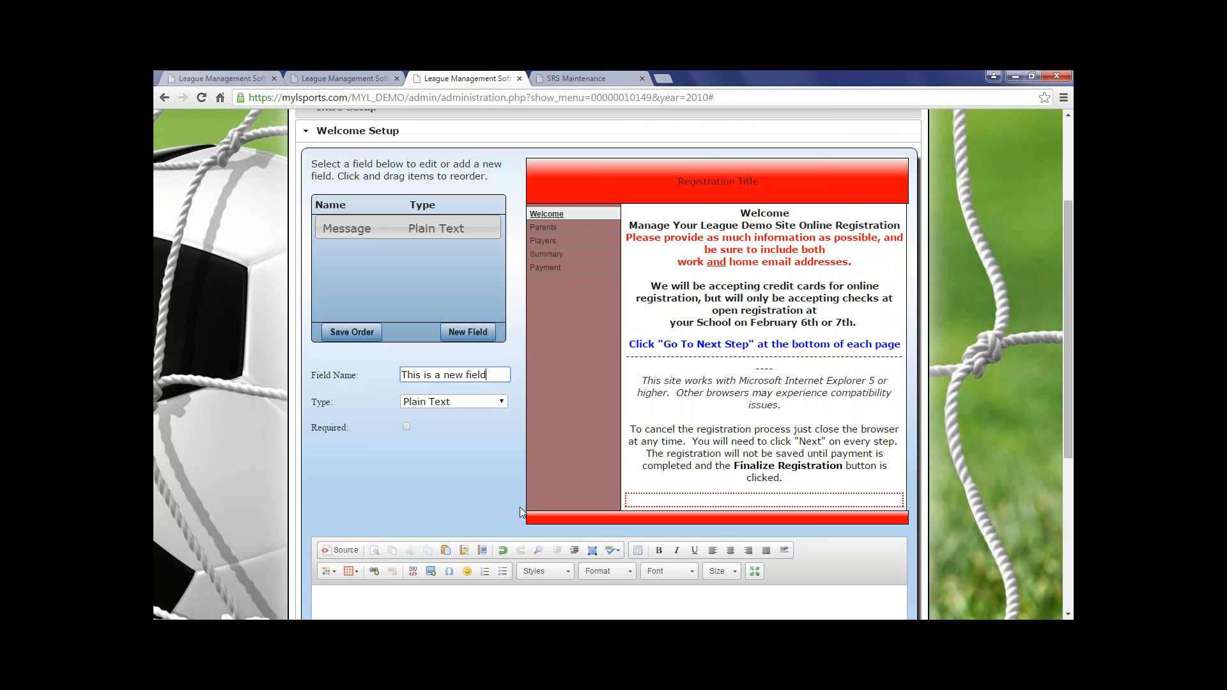
pyautogui.click(469, 405)
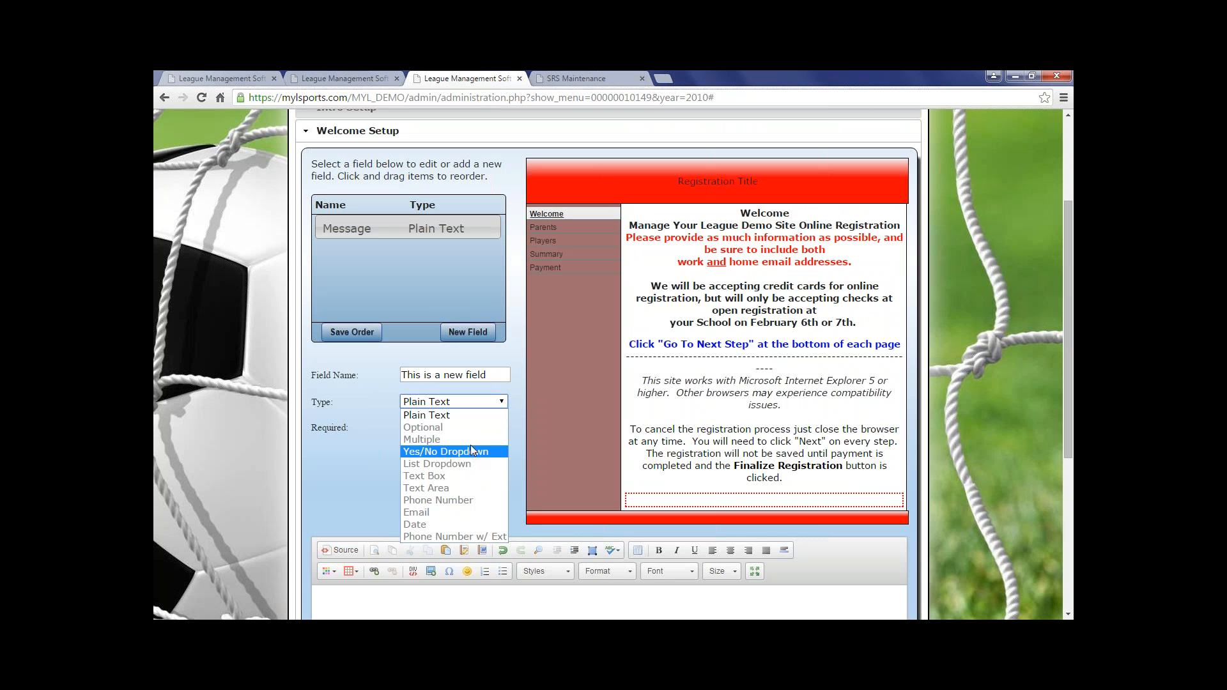
pyautogui.click(441, 420)
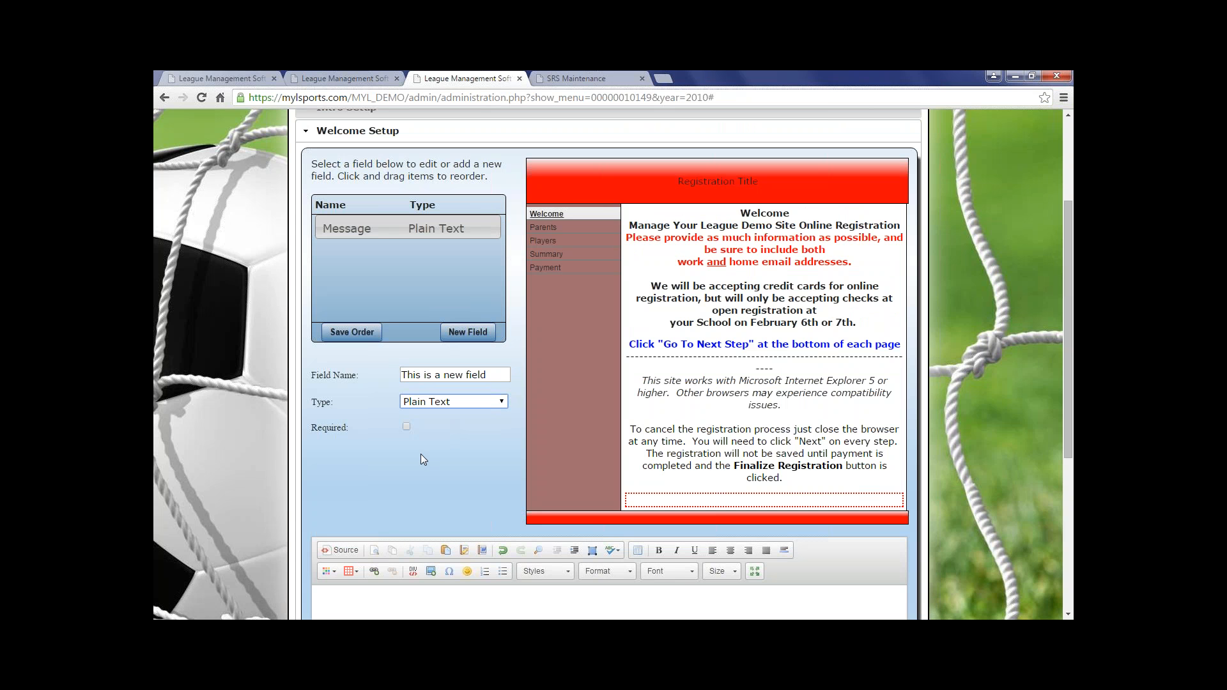
# Step: Enter "this is a new field" as the new field's content text
pyautogui.scroll(-2, 409, 476)
pyautogui.click(410, 490)
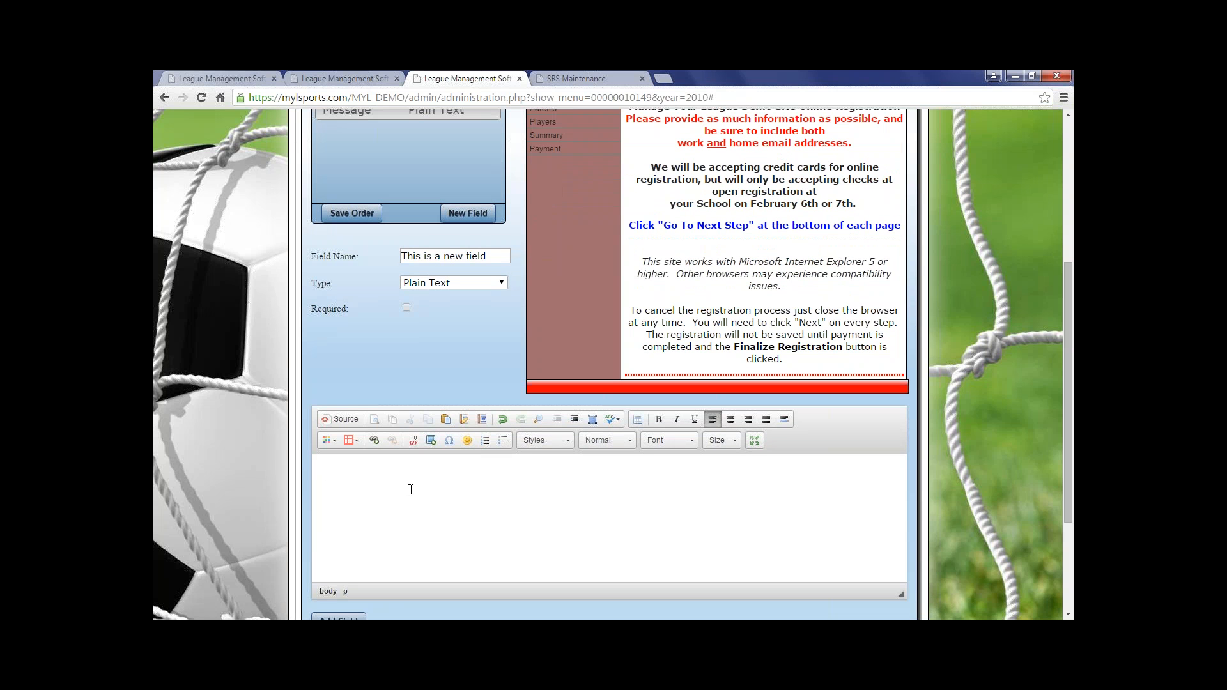
pyautogui.write('this is a ')
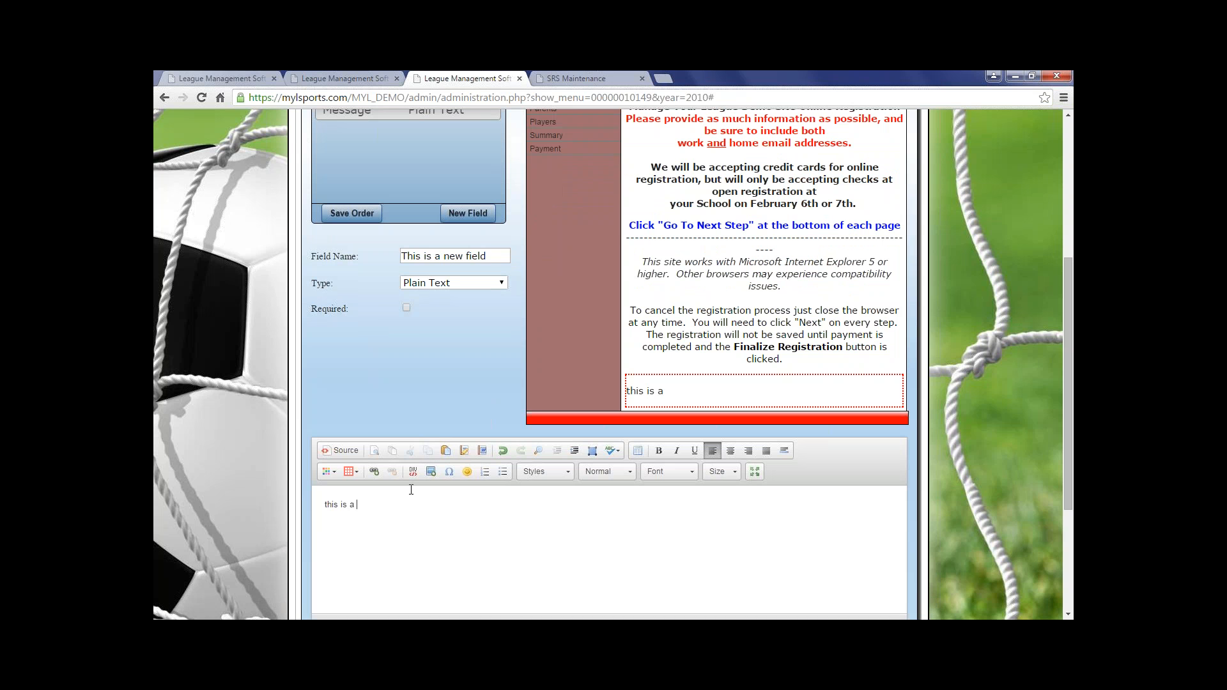
pyautogui.write('new field')
pyautogui.scroll(-1, 407, 534)
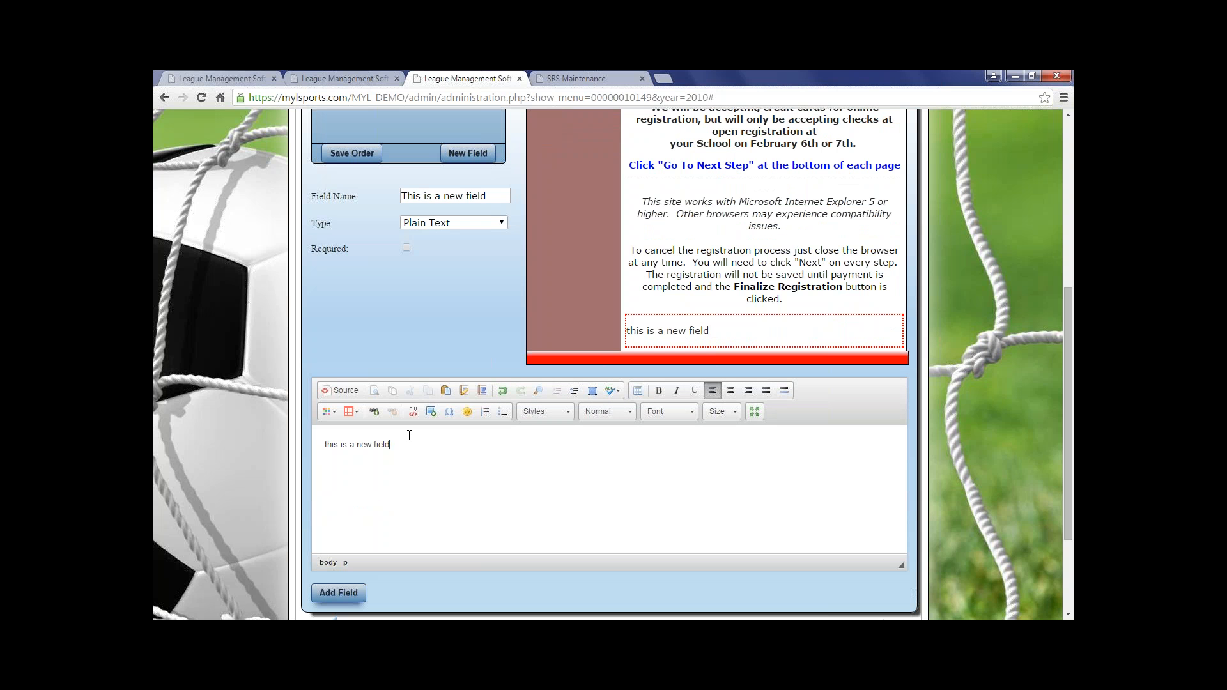
# Step: Select the new field's text and view the text editor maximized, returning it to normal size
pyautogui.moveTo(406, 444); pyautogui.dragTo(324, 444)
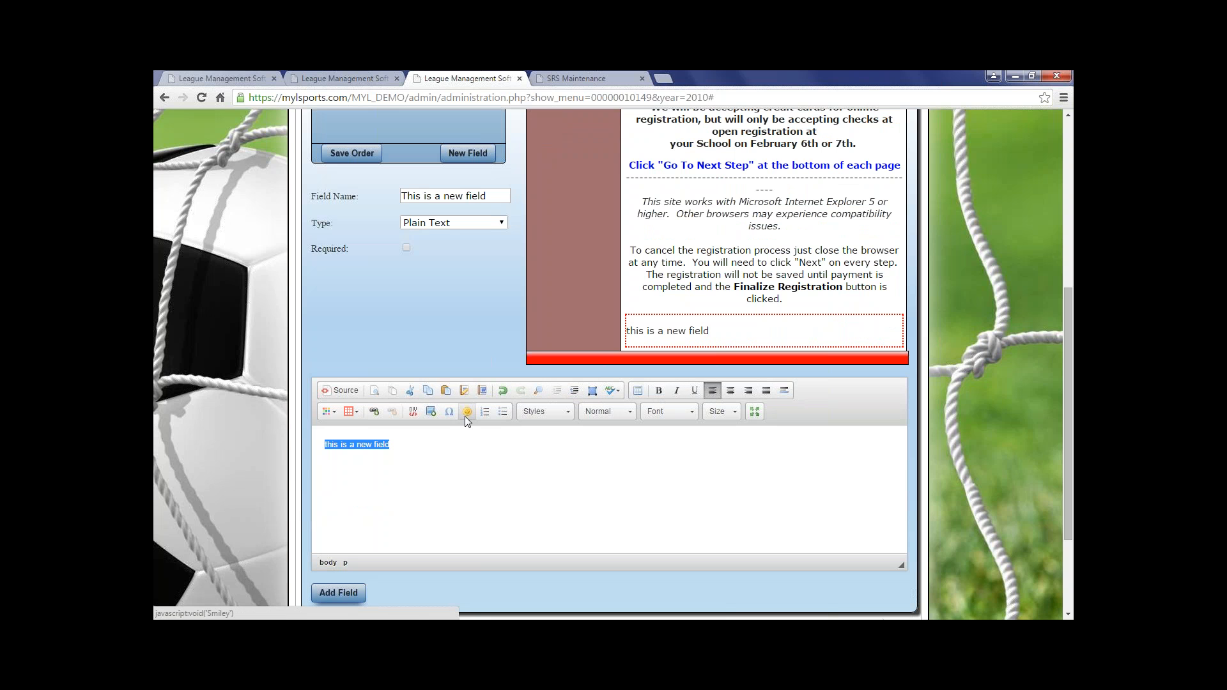
pyautogui.scroll(2, 482, 466)
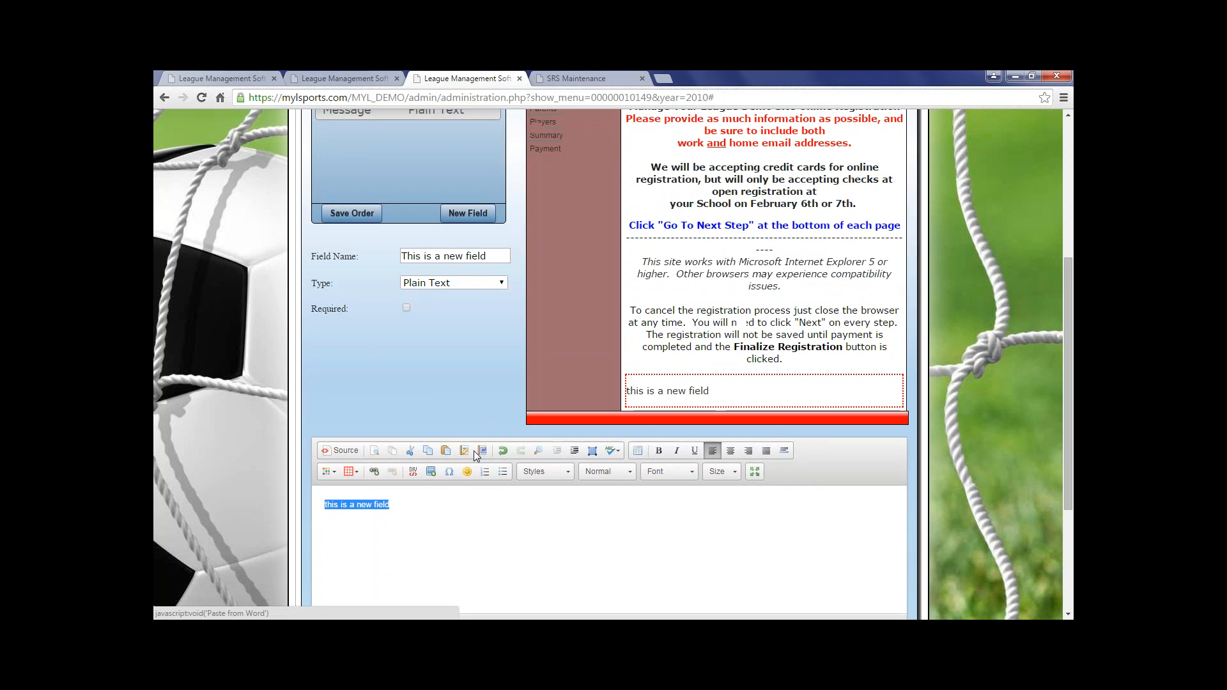
pyautogui.scroll(-1, 482, 471)
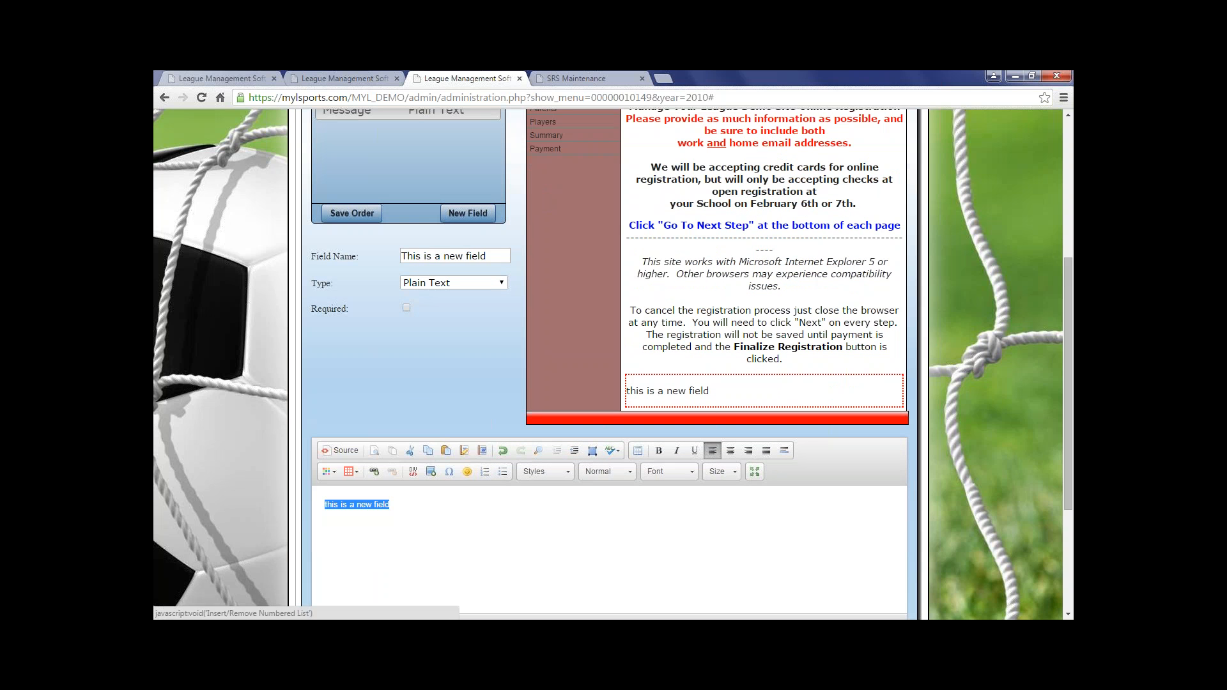
pyautogui.click(755, 472)
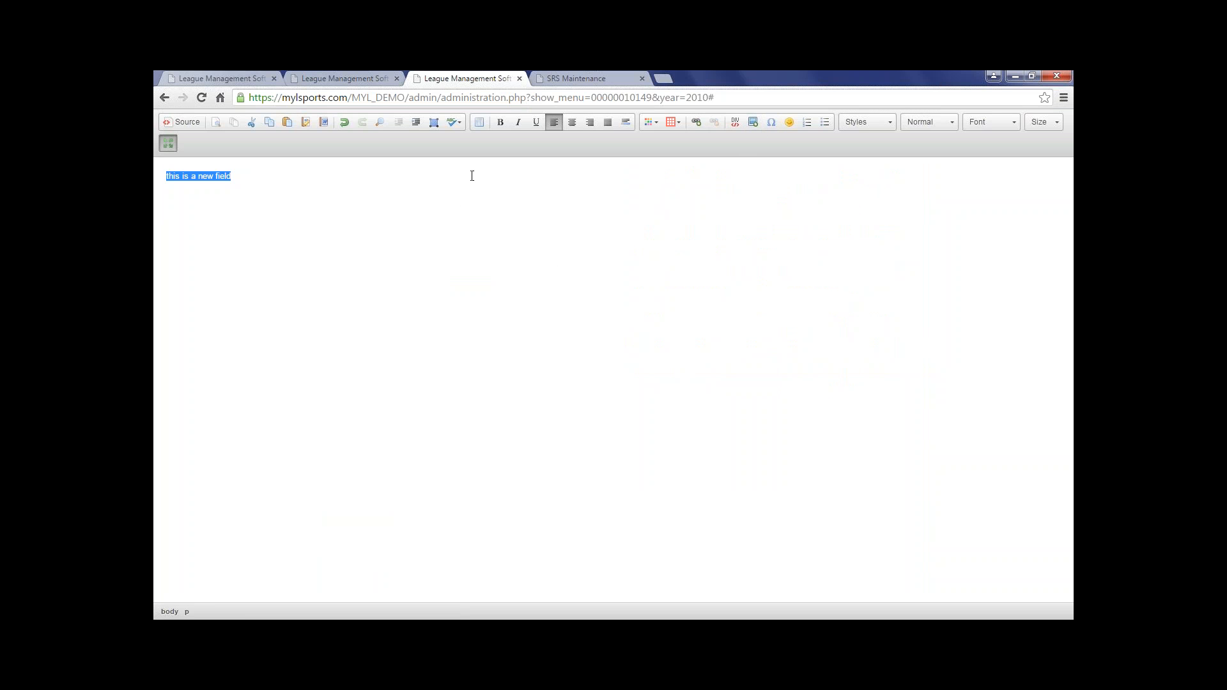
pyautogui.click(169, 146)
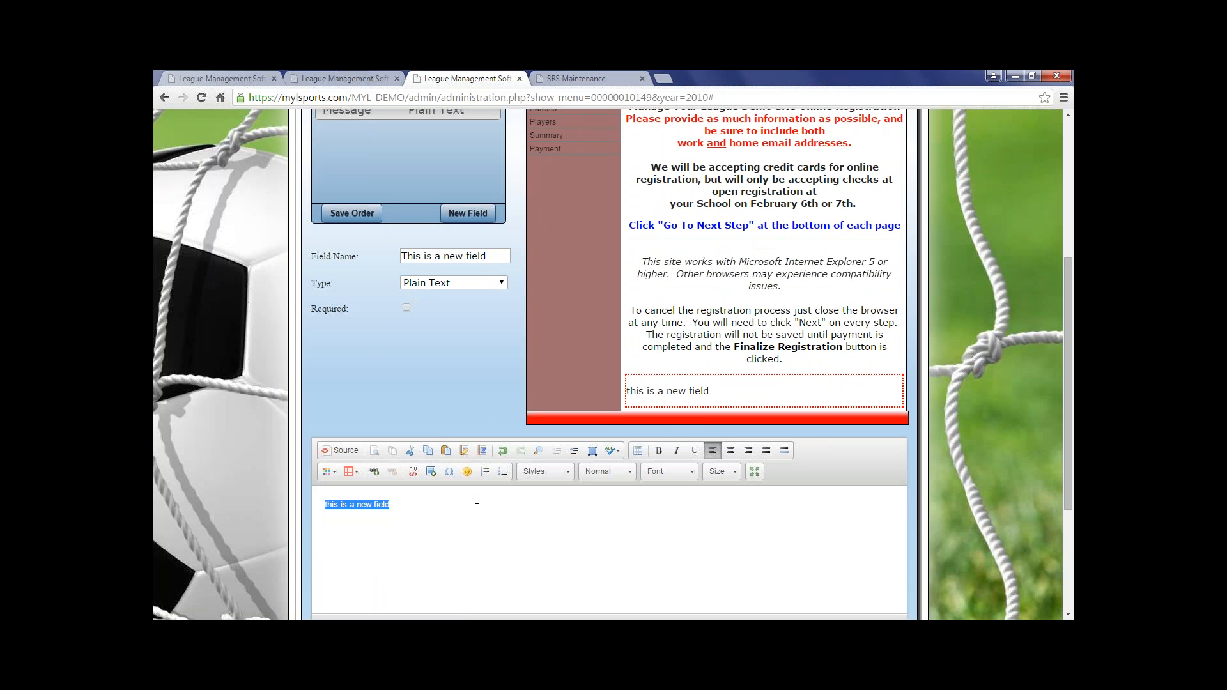
pyautogui.scroll(1, 414, 387)
pyautogui.scroll(-2, 417, 396)
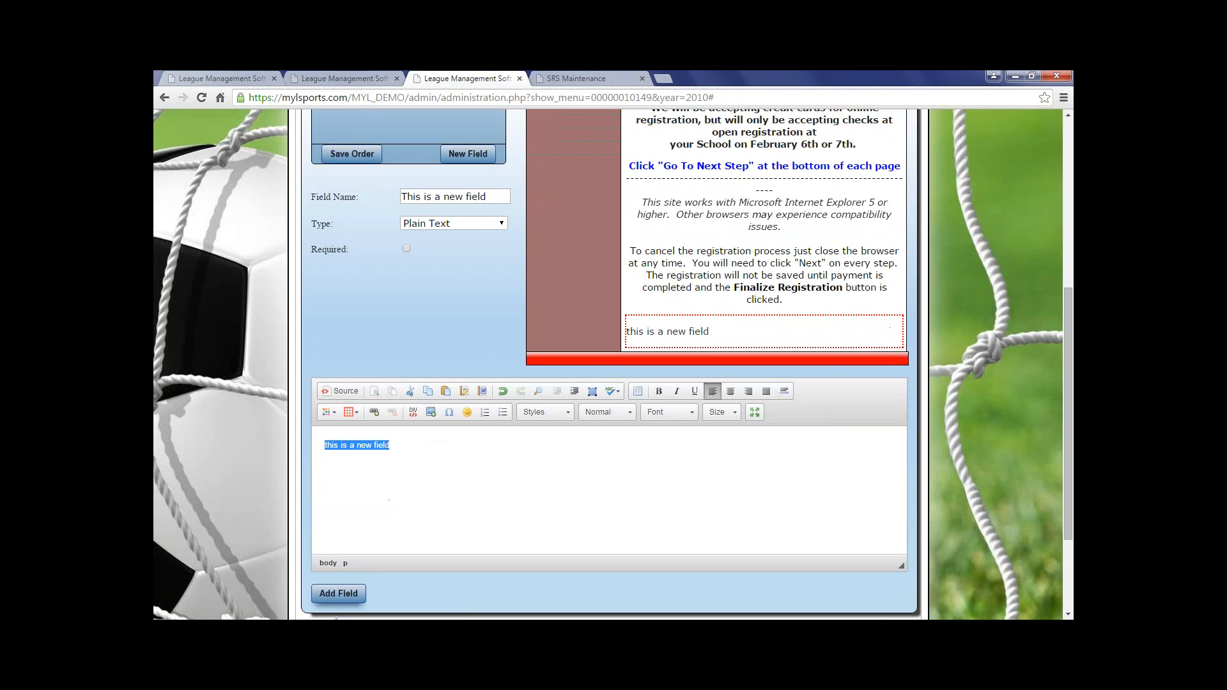
# Step: Add the new plain text field to the welcome page
pyautogui.click(338, 593)
pyautogui.scroll(-2, 365, 562)
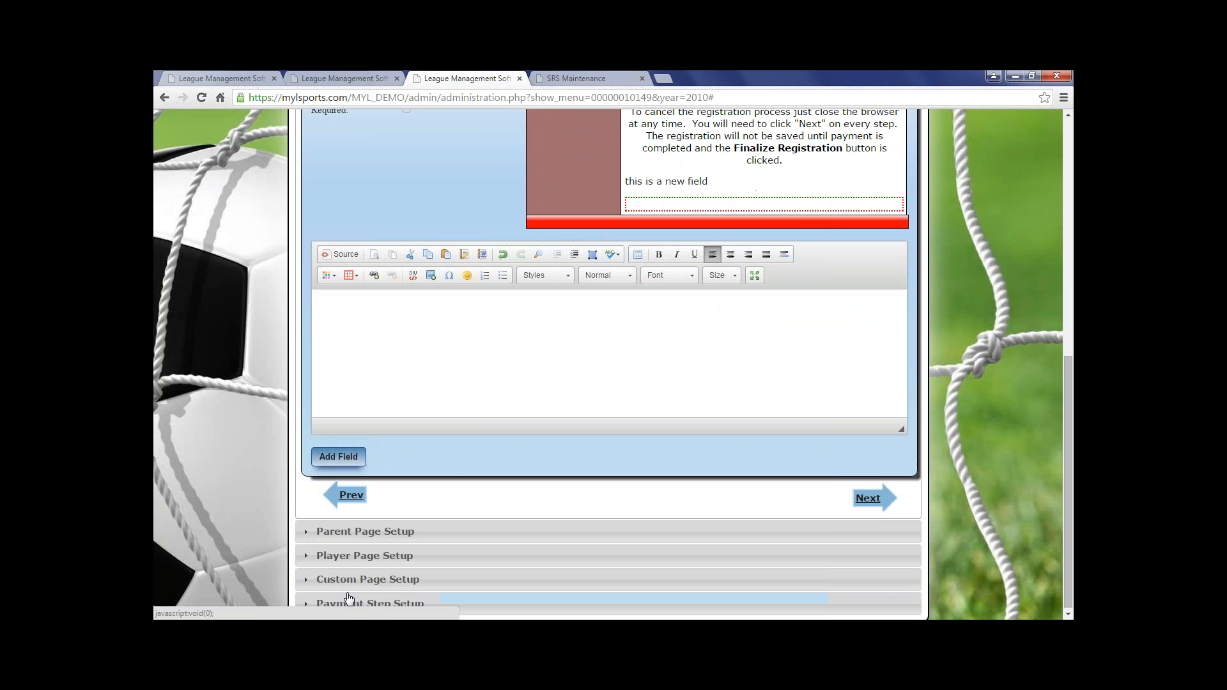
pyautogui.scroll(5, 371, 563)
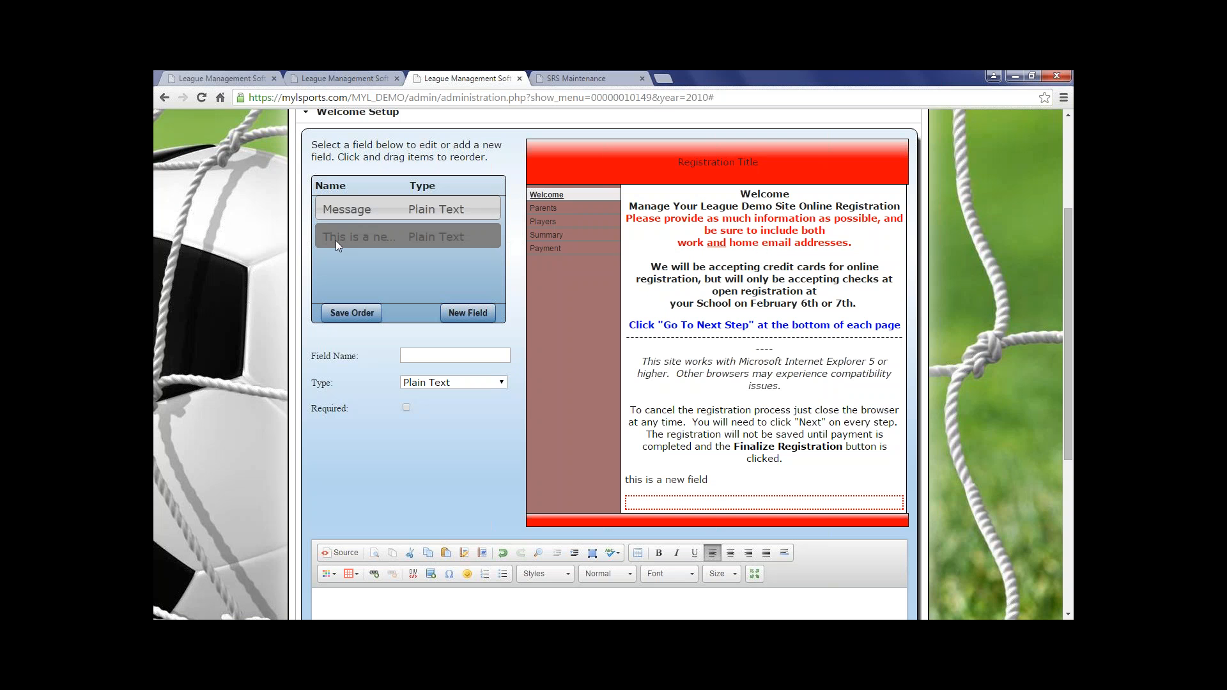
# Step: Move the new field above Message in the welcome field list and save the order
pyautogui.moveTo(336, 240); pyautogui.dragTo(346, 209)
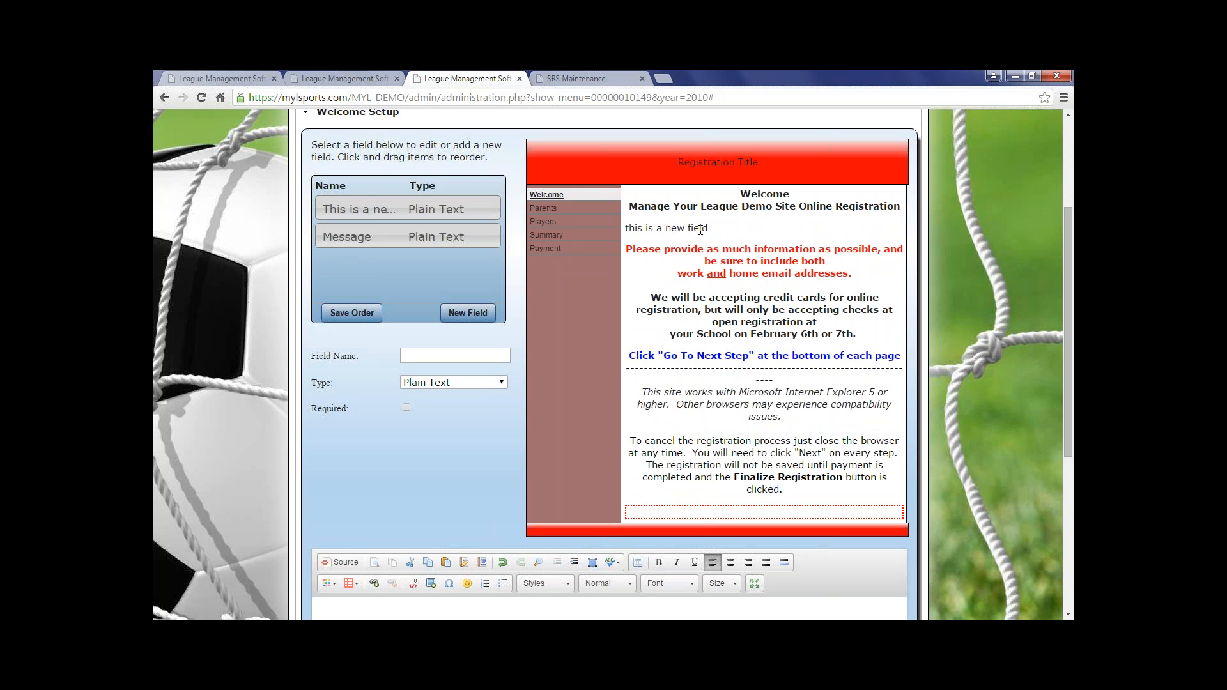
pyautogui.click(345, 317)
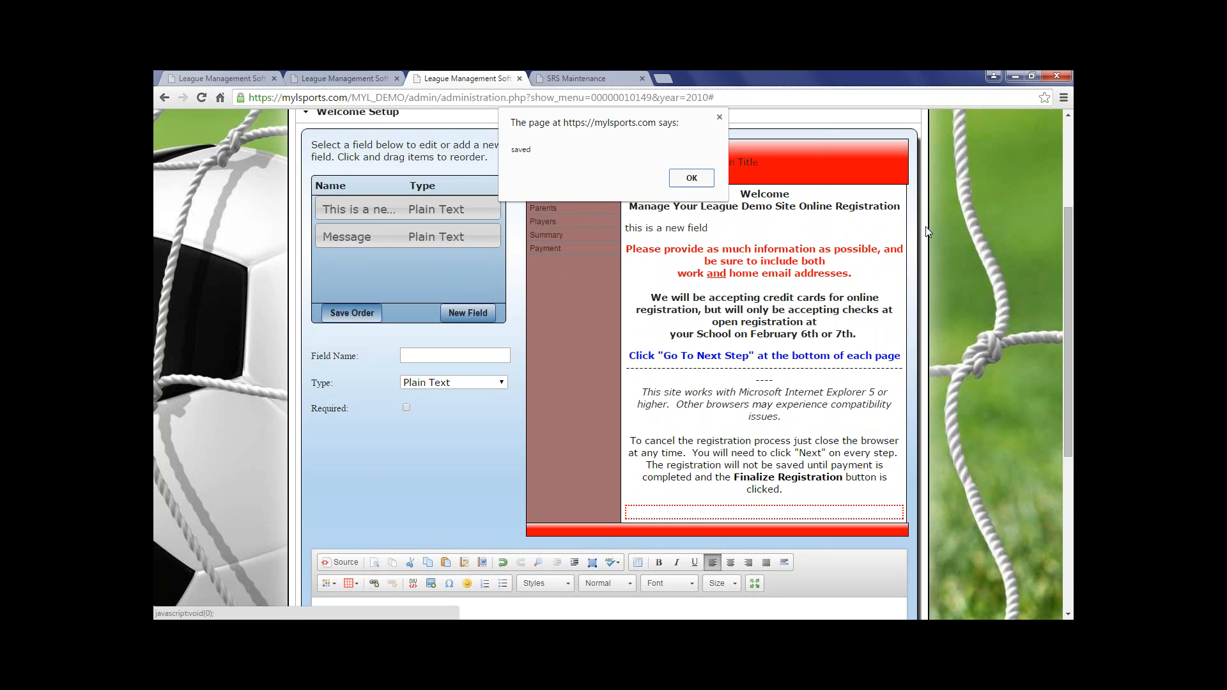
pyautogui.click(706, 183)
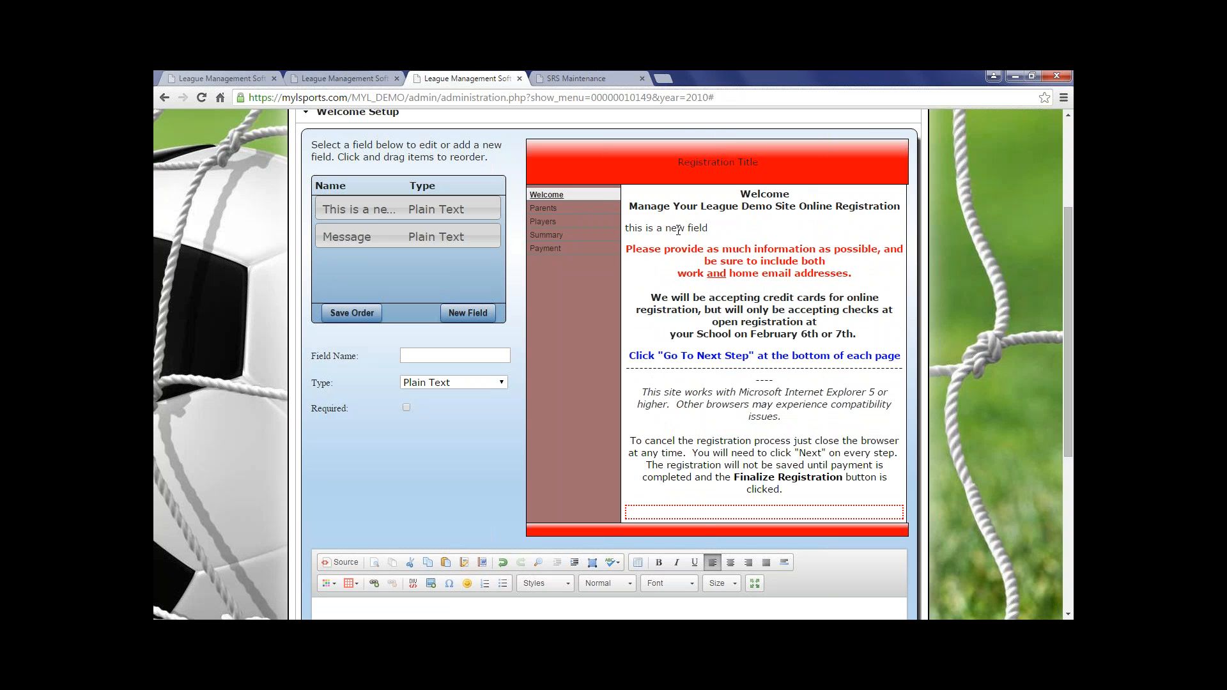
# Step: Remove the "This is a new field" entry from the welcome page
pyautogui.click(424, 207)
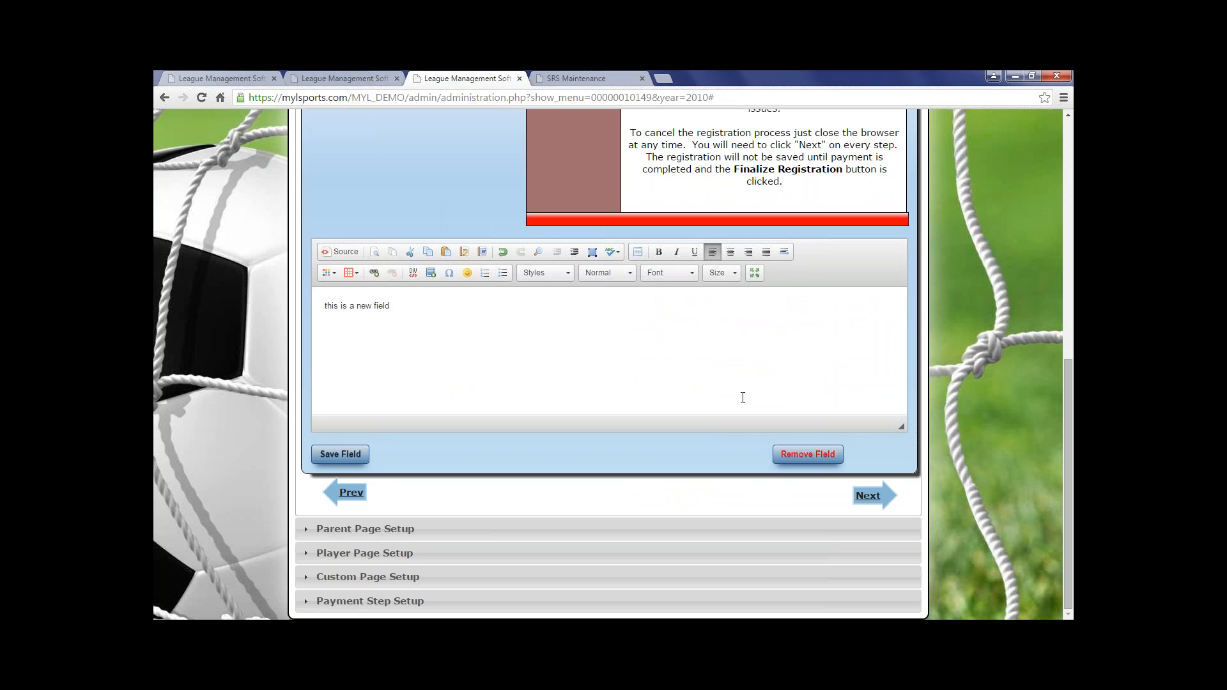
pyautogui.click(822, 465)
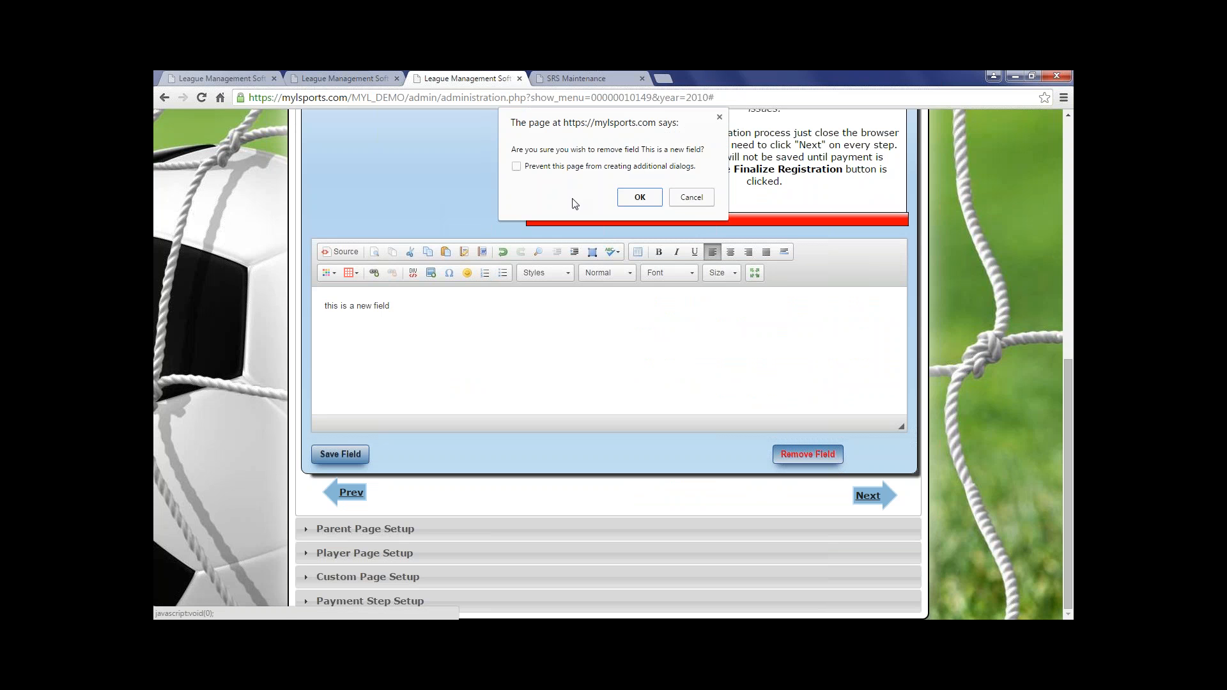
pyautogui.click(625, 197)
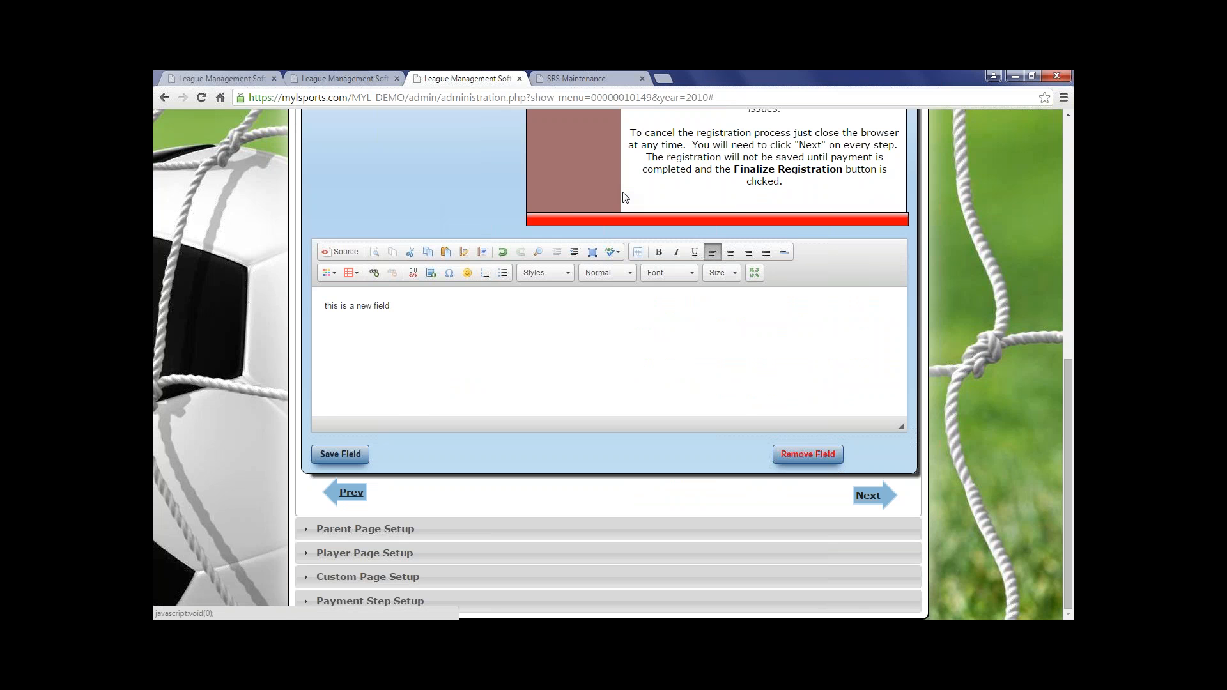
pyautogui.scroll(4, 431, 194)
pyautogui.scroll(-4, 452, 373)
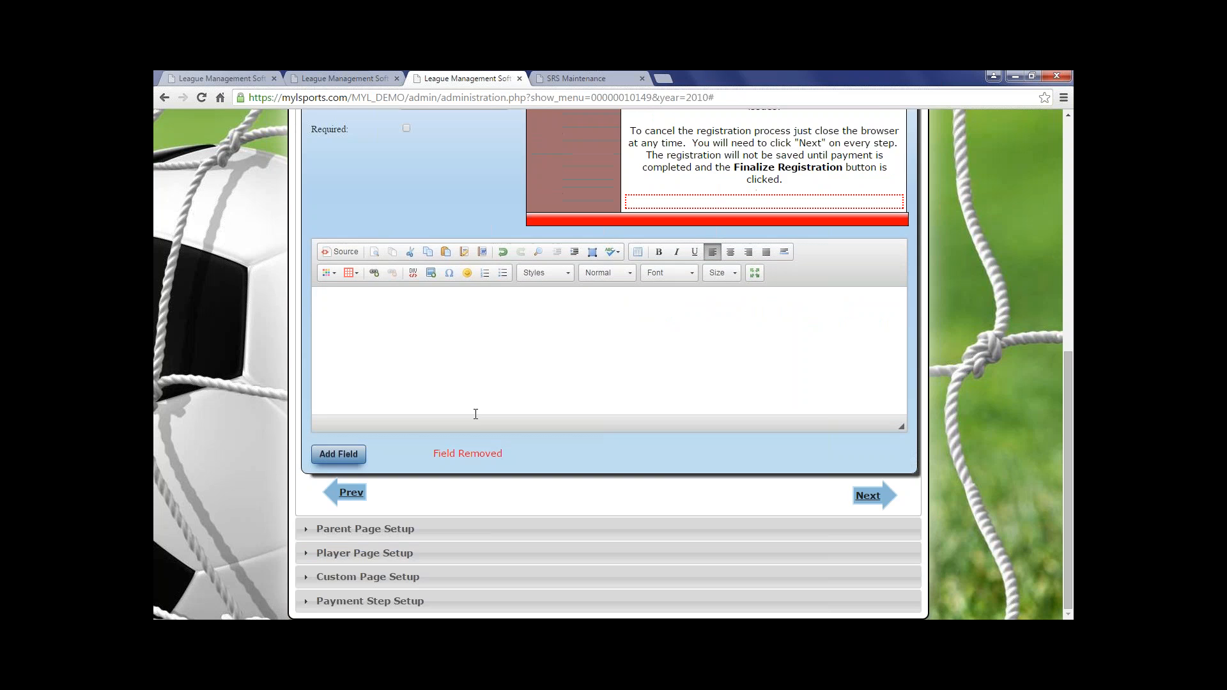
pyautogui.scroll(4, 455, 332)
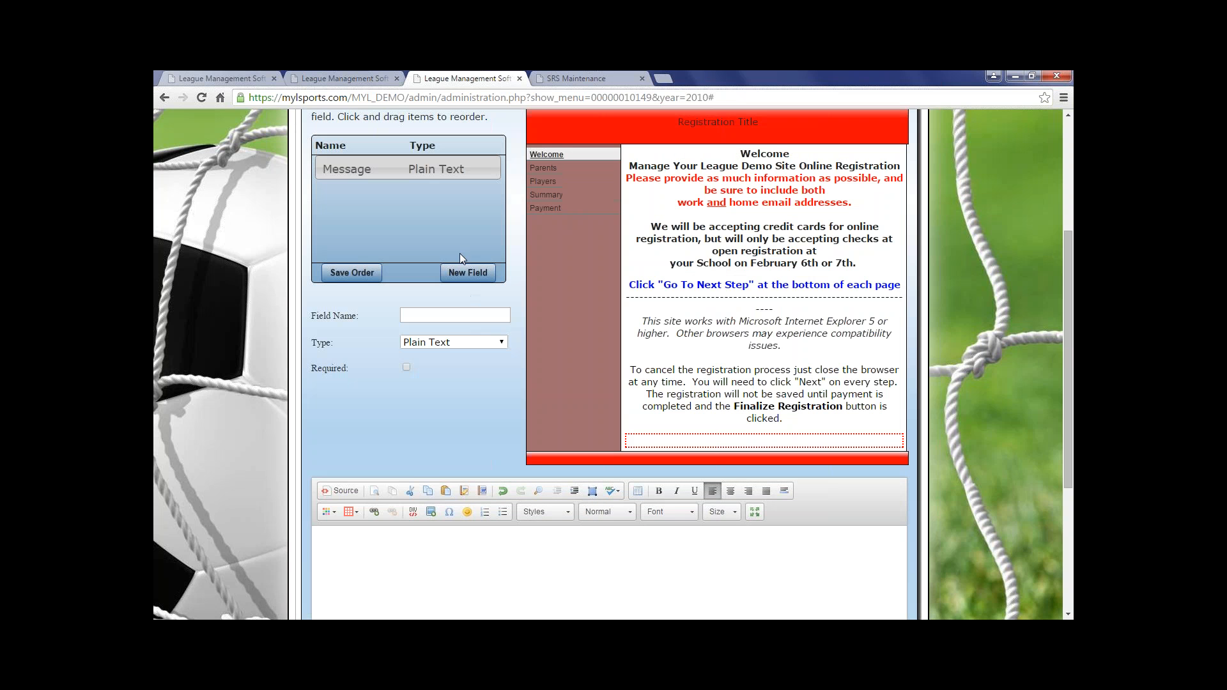
# Step: Proceed from Welcome Setup to the Parent Page Setup section
pyautogui.scroll(-3, 556, 302)
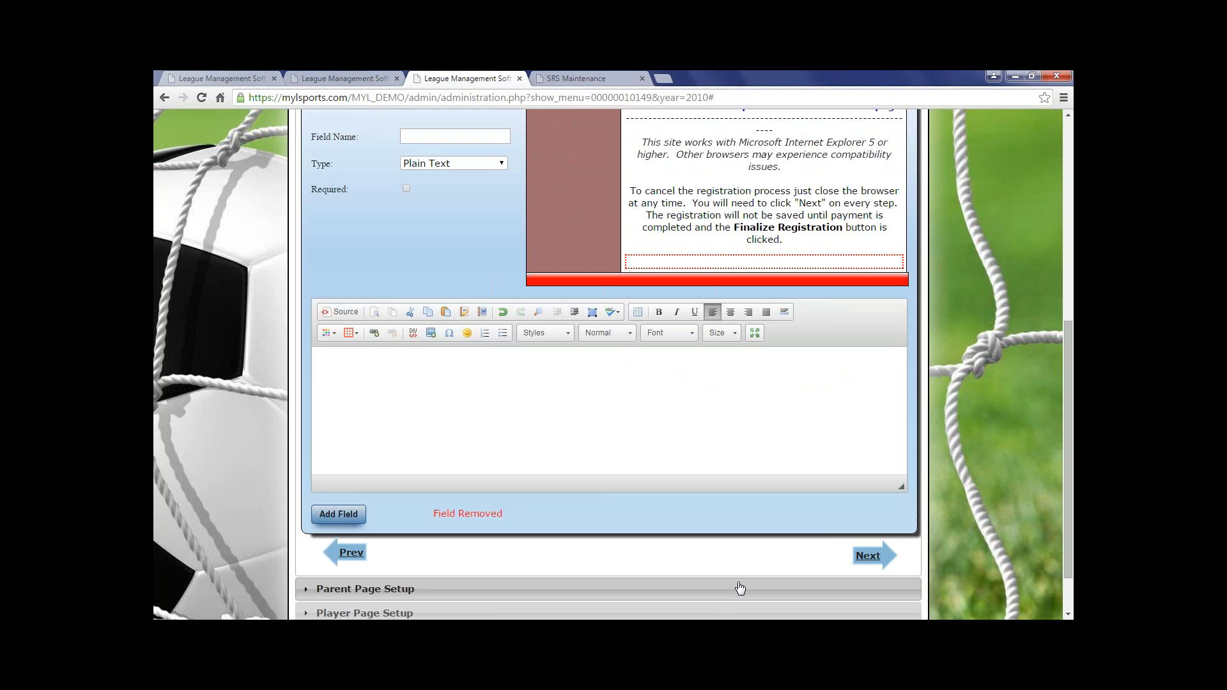
pyautogui.click(868, 556)
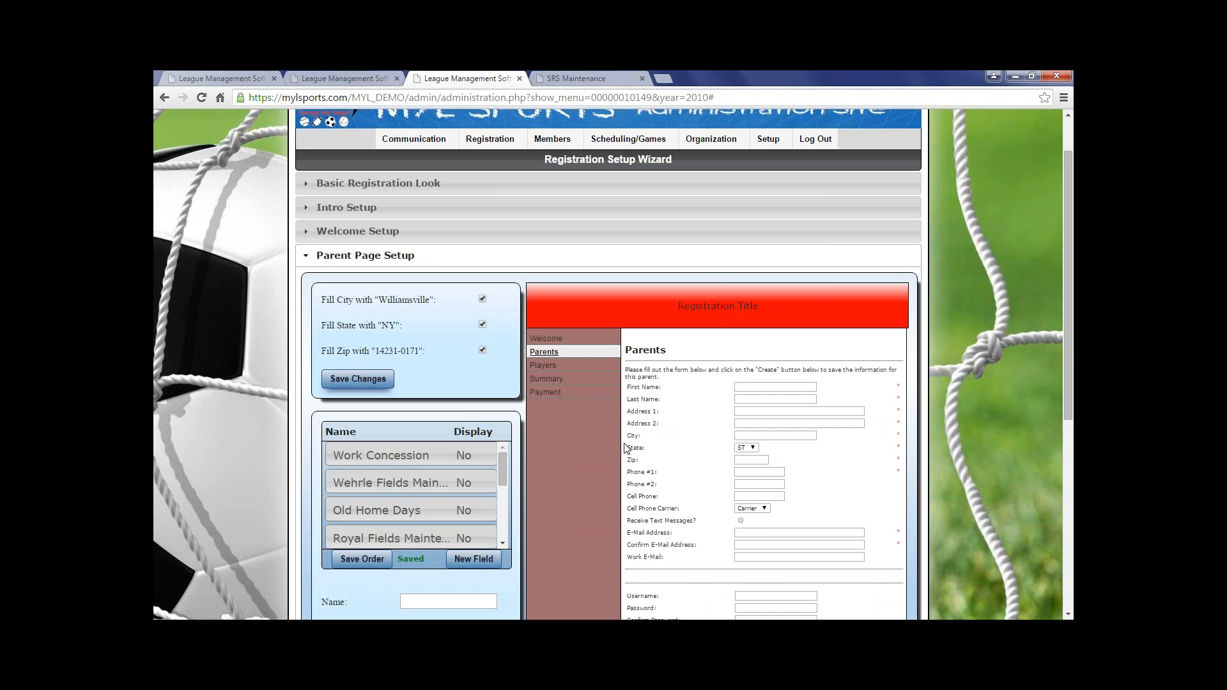
pyautogui.scroll(-2, 657, 465)
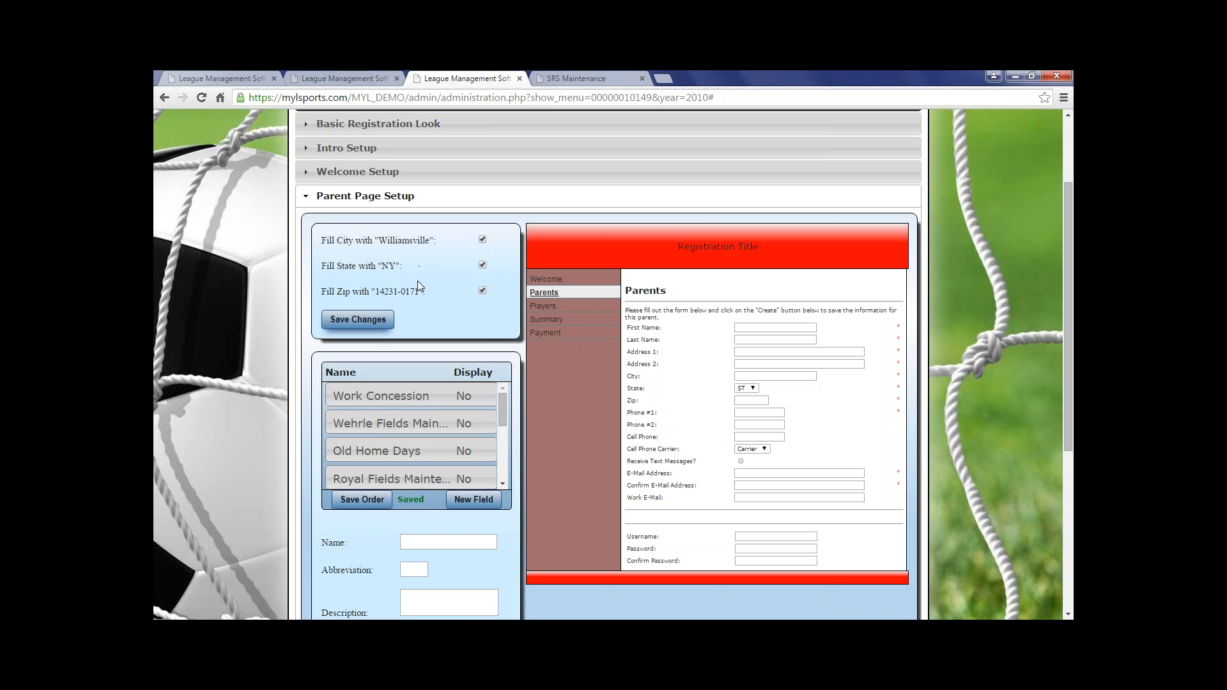
# Step: Save the parent page changes with the automatic city, state and zip fill options enabled
pyautogui.click(482, 240)
pyautogui.click(482, 266)
pyautogui.click(483, 266)
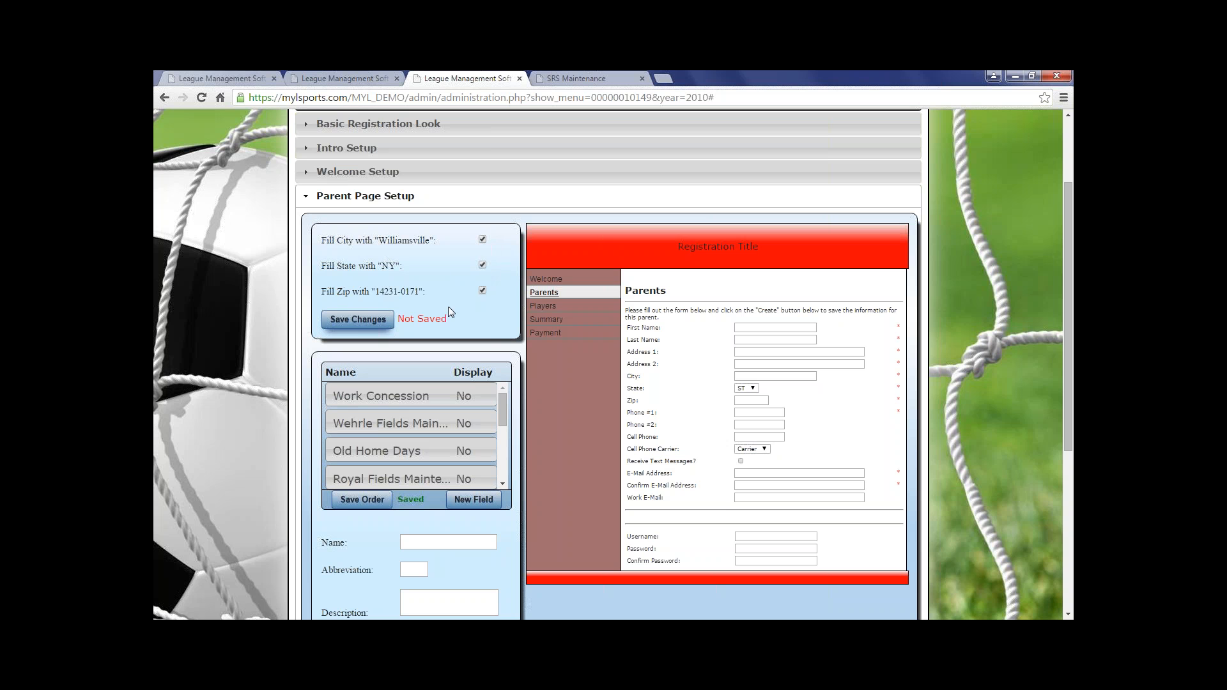
pyautogui.click(358, 323)
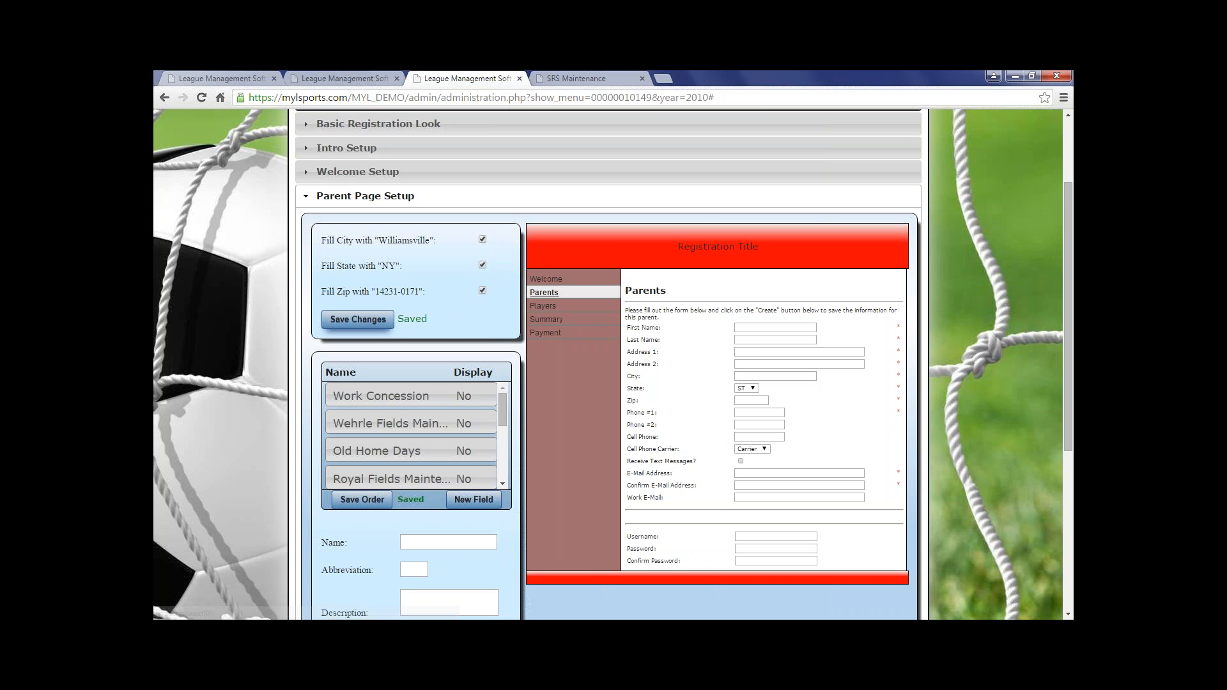
# Step: Enable display of the Work Concession field on the parent page and save the field's changes
pyautogui.scroll(-3, 492, 331)
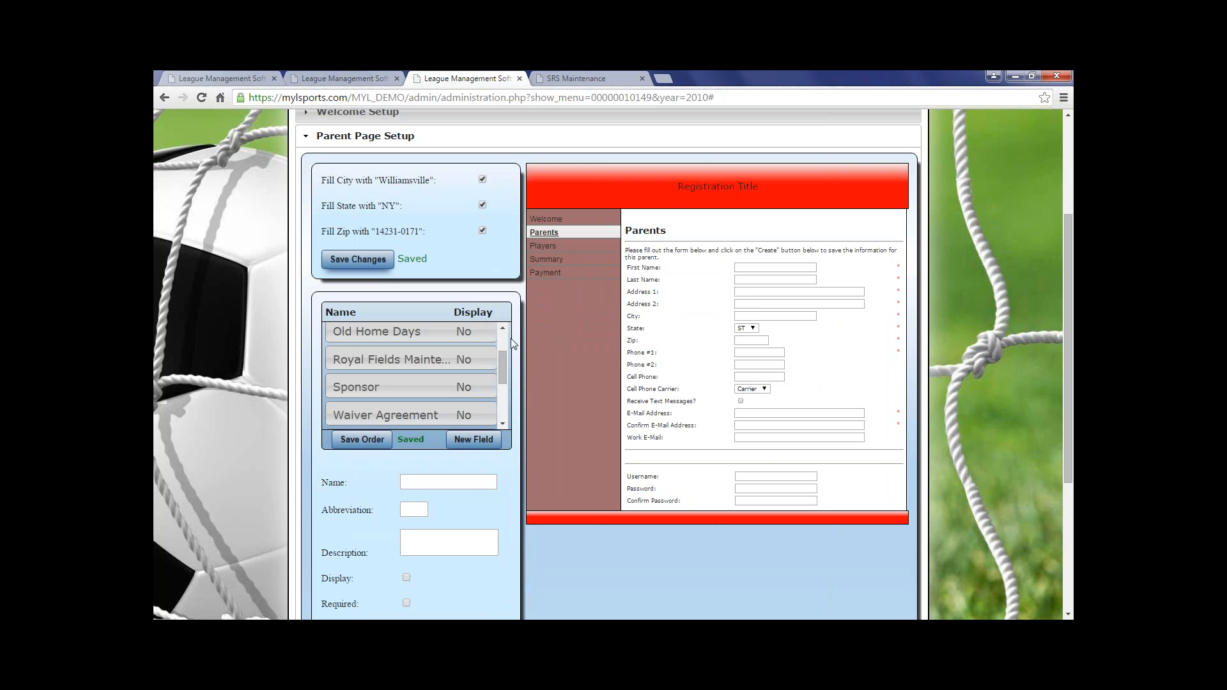
pyautogui.scroll(-1, 525, 403)
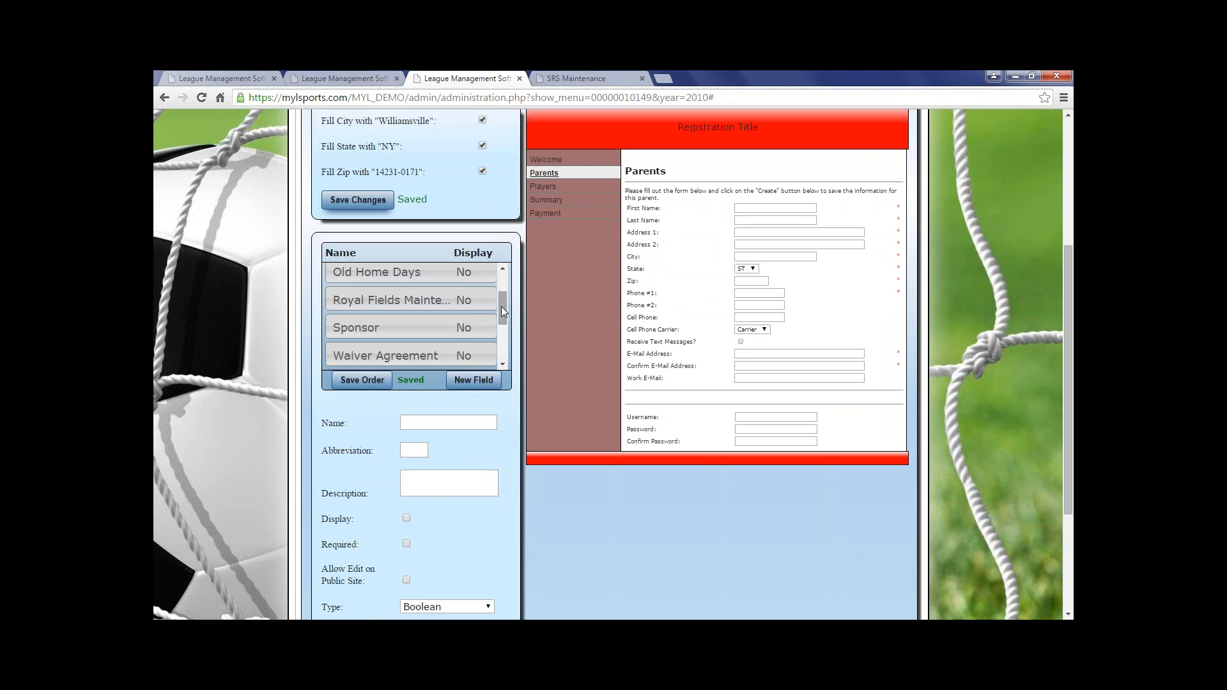
pyautogui.moveTo(501, 306); pyautogui.dragTo(501, 282)
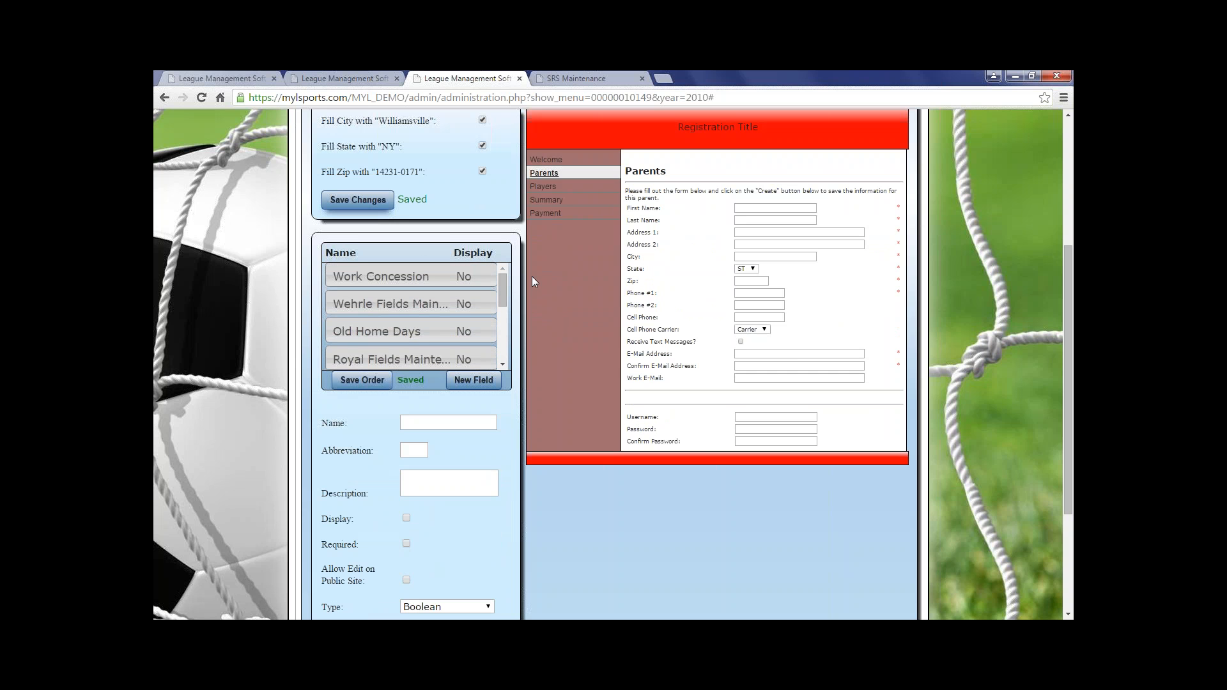
pyautogui.scroll(-2, 765, 358)
pyautogui.scroll(3, 695, 445)
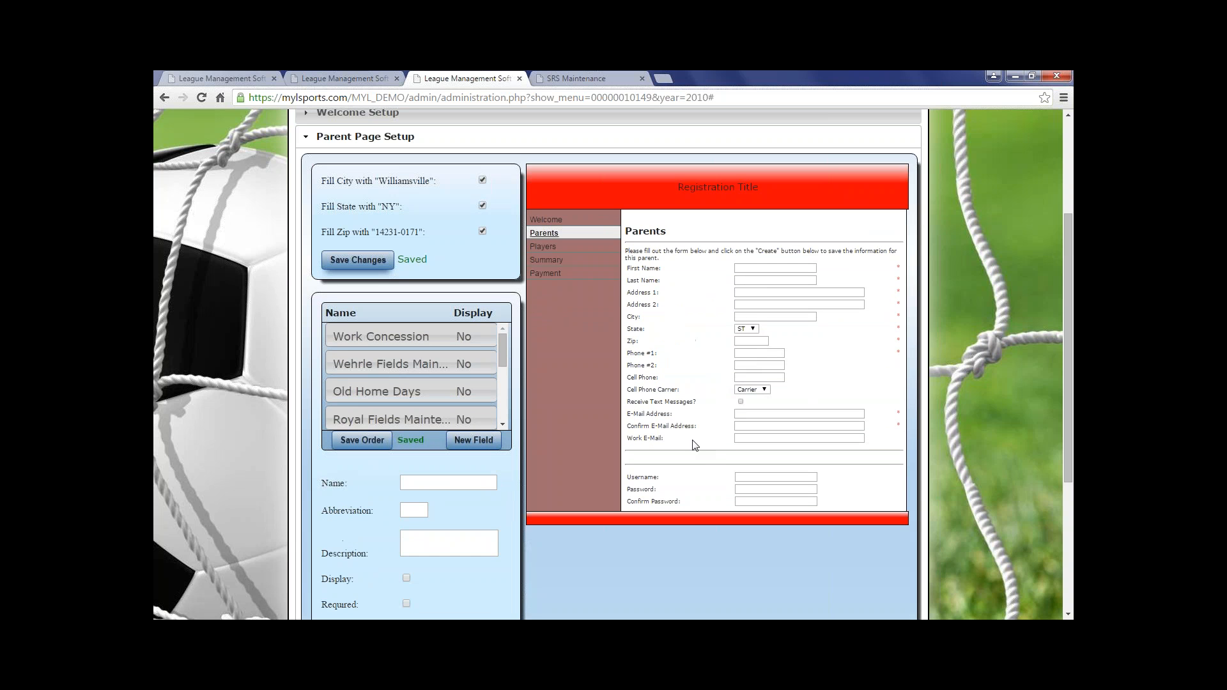
pyautogui.scroll(-1, 695, 445)
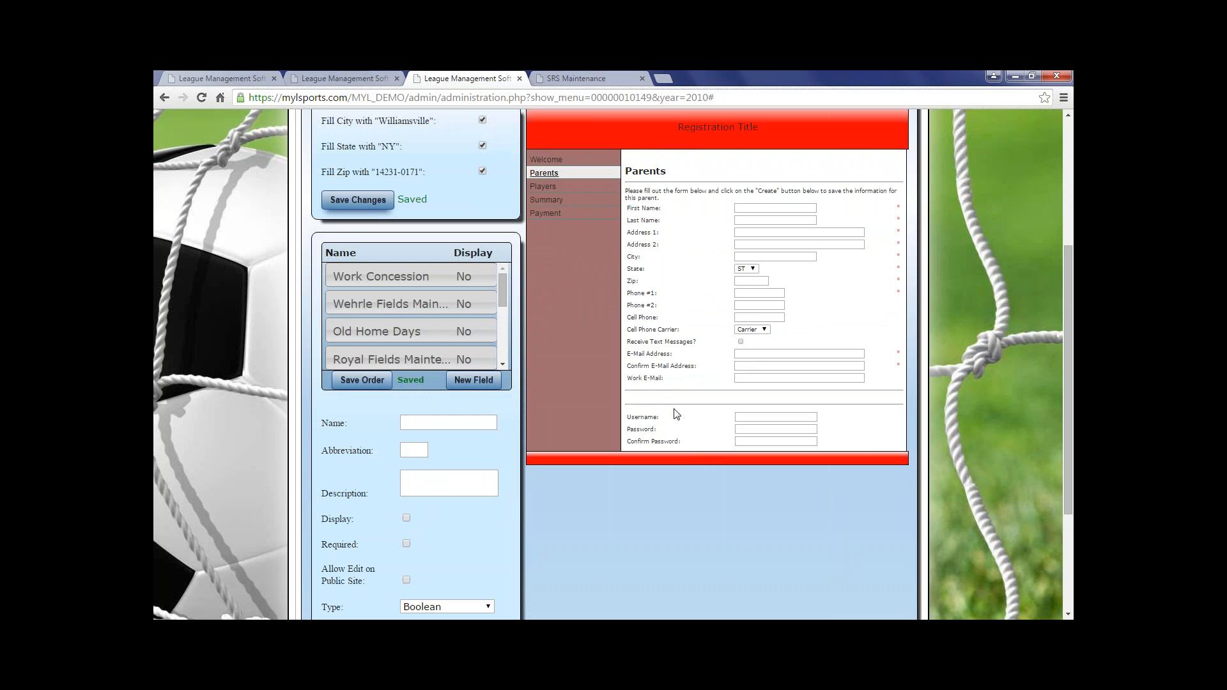
pyautogui.click(378, 275)
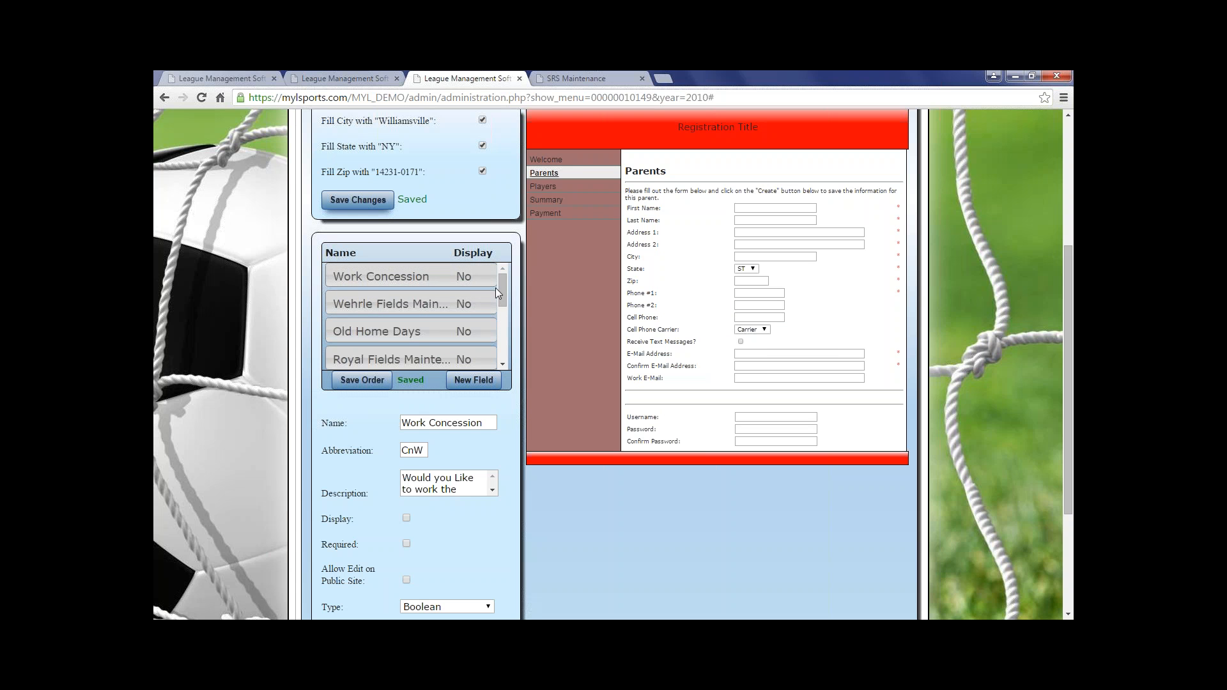
pyautogui.moveTo(501, 290)
pyautogui.mouseDown()
pyautogui.moveTo(494, 363)
pyautogui.moveTo(492, 285)
pyautogui.mouseUp()
pyautogui.click(407, 517)
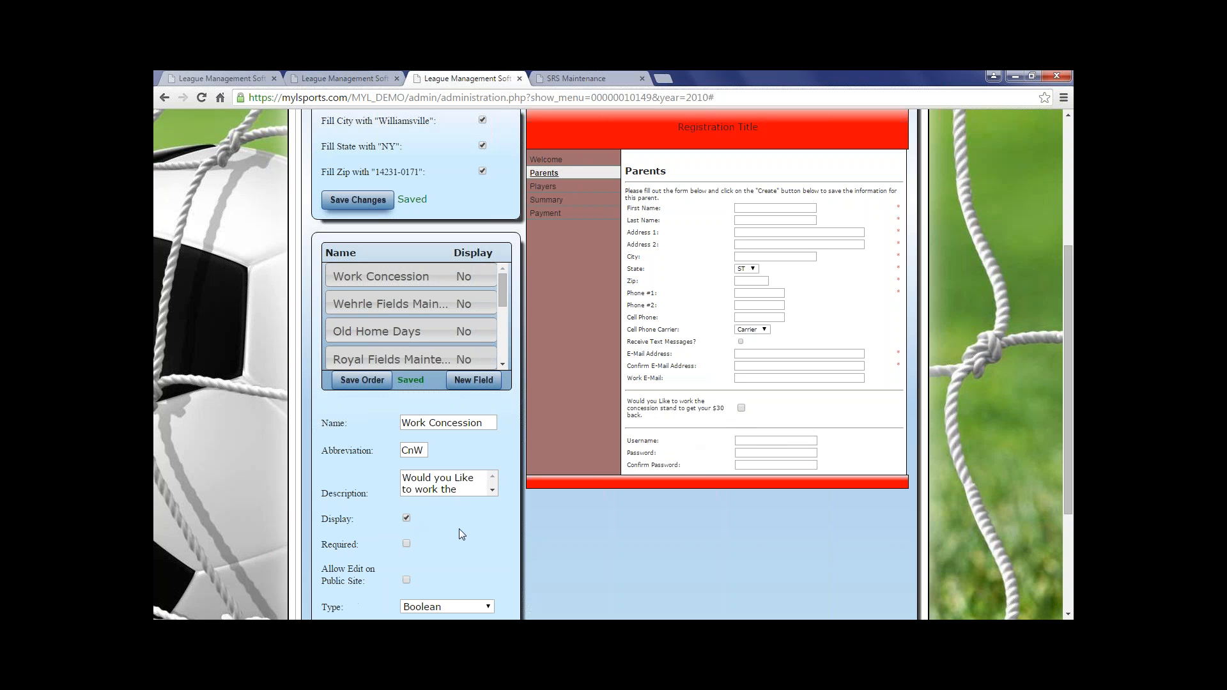
pyautogui.scroll(1, 524, 519)
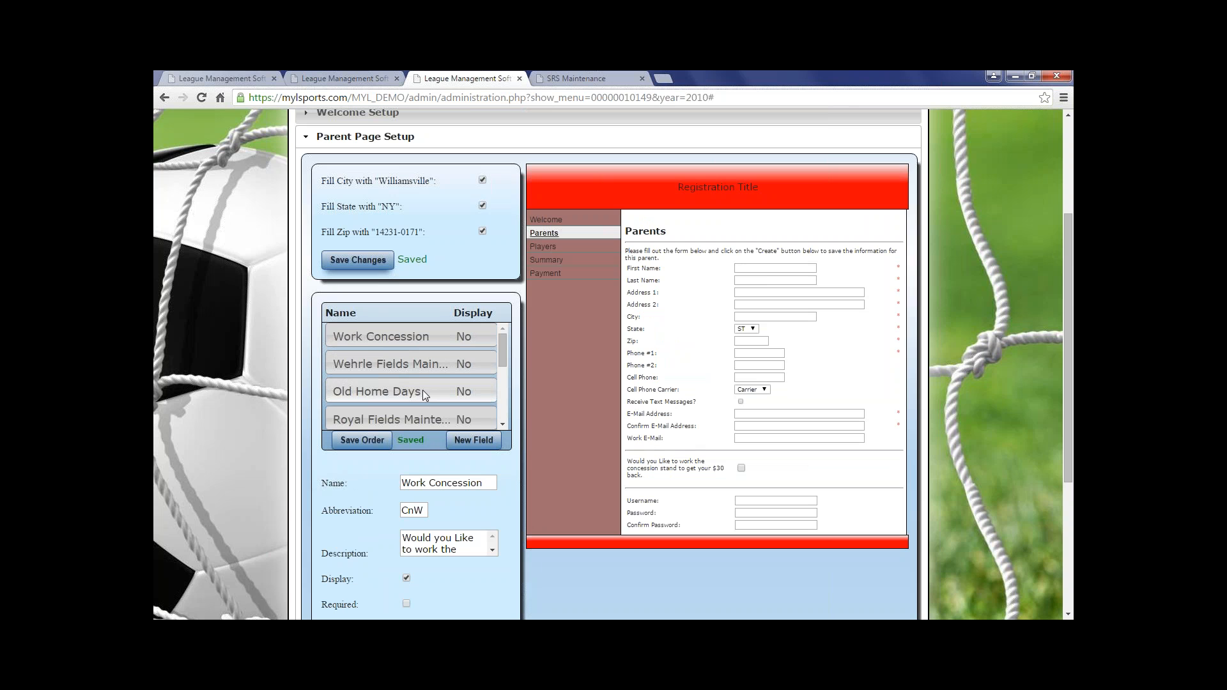
pyautogui.scroll(-2, 409, 419)
pyautogui.scroll(-1, 460, 607)
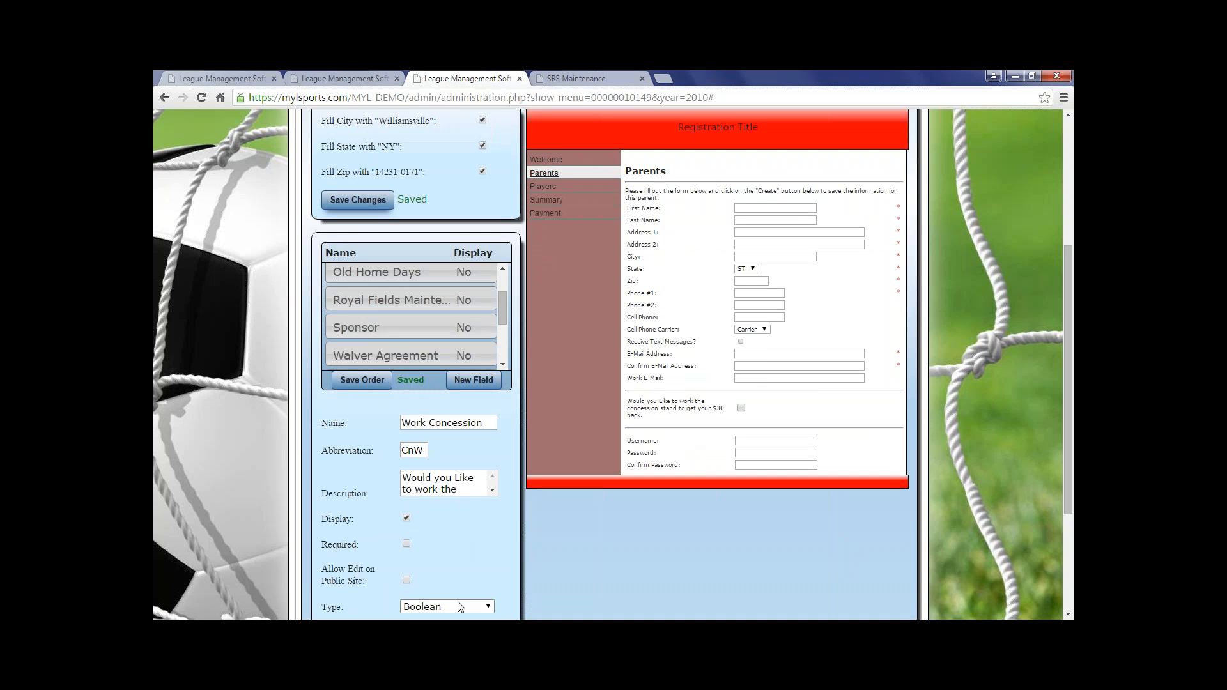
pyautogui.scroll(-2, 460, 607)
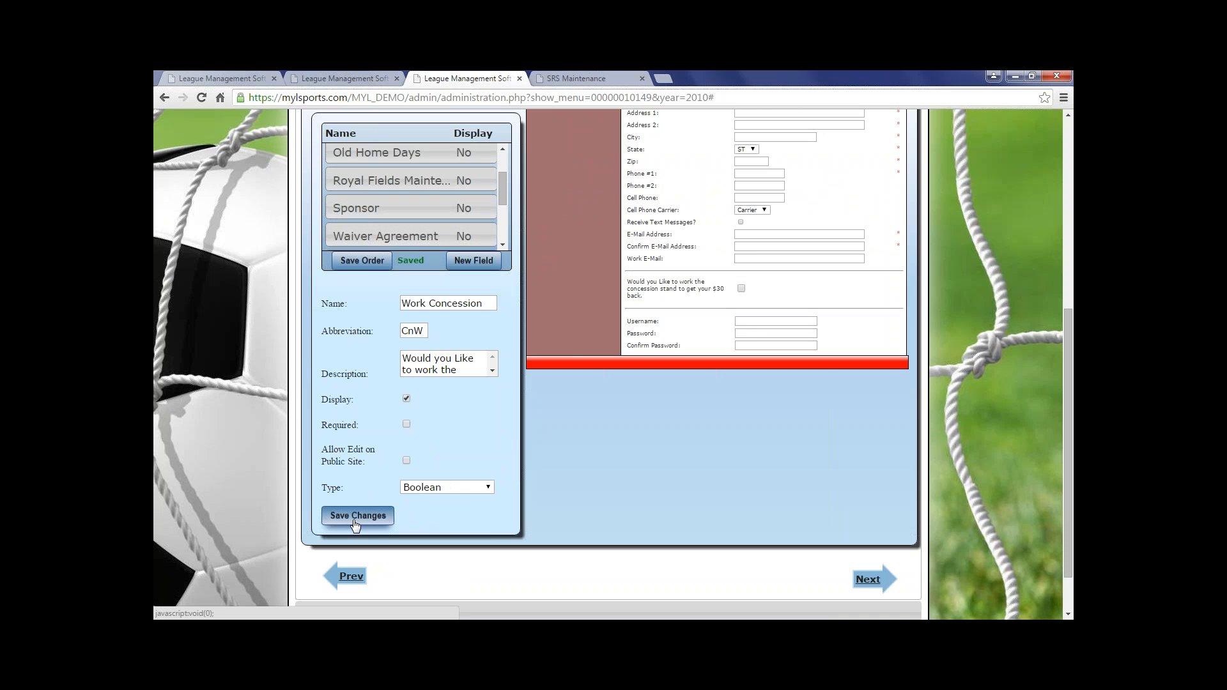
pyautogui.click(356, 524)
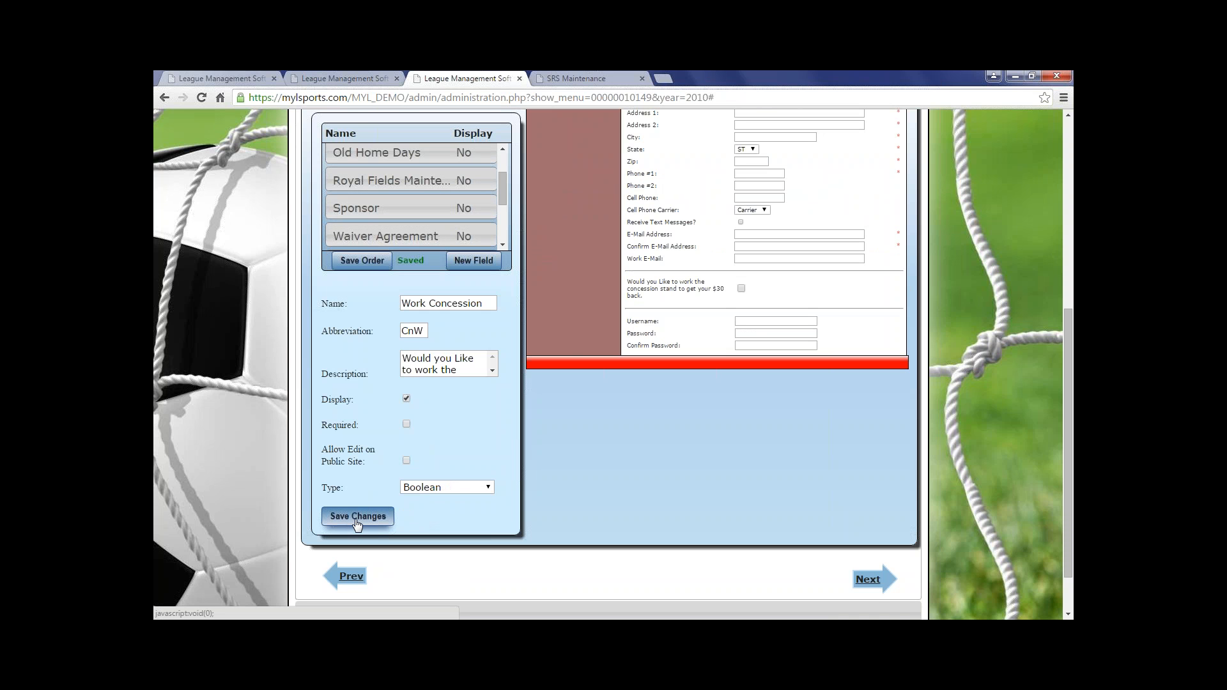
# Step: Start a new parent page field named "shirt size" with abbreviation "shir" and description "Shirt Size?"
pyautogui.scroll(3, 396, 490)
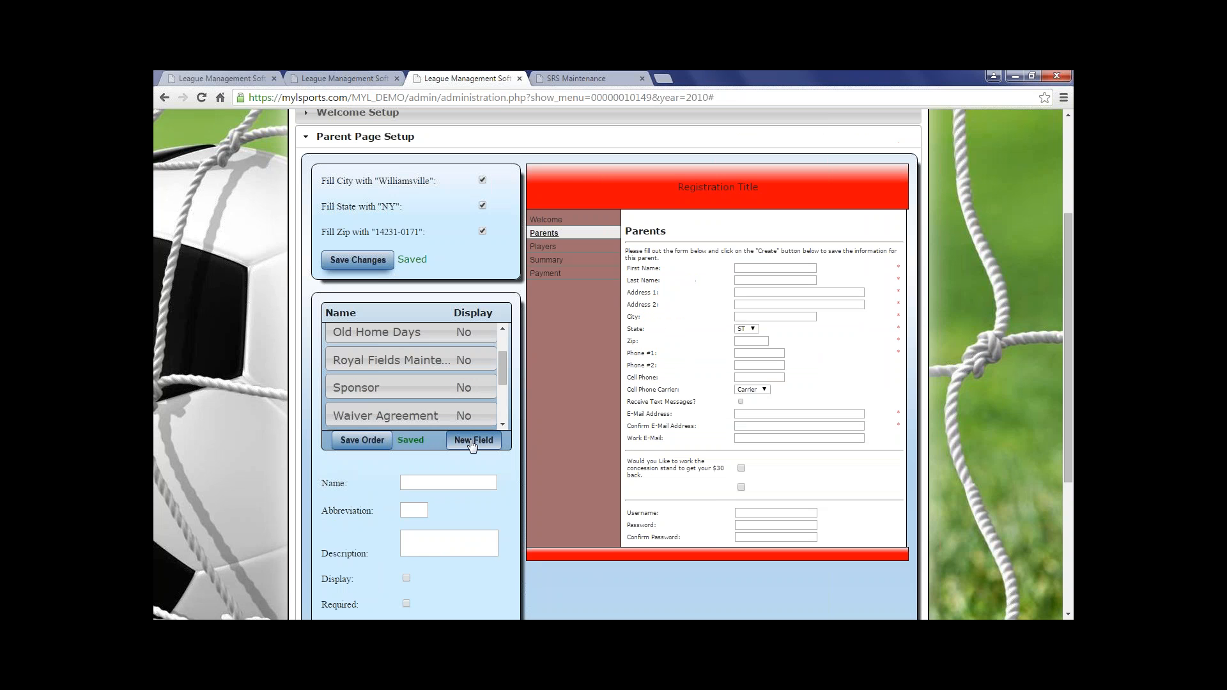
pyautogui.click(471, 441)
pyautogui.click(443, 485)
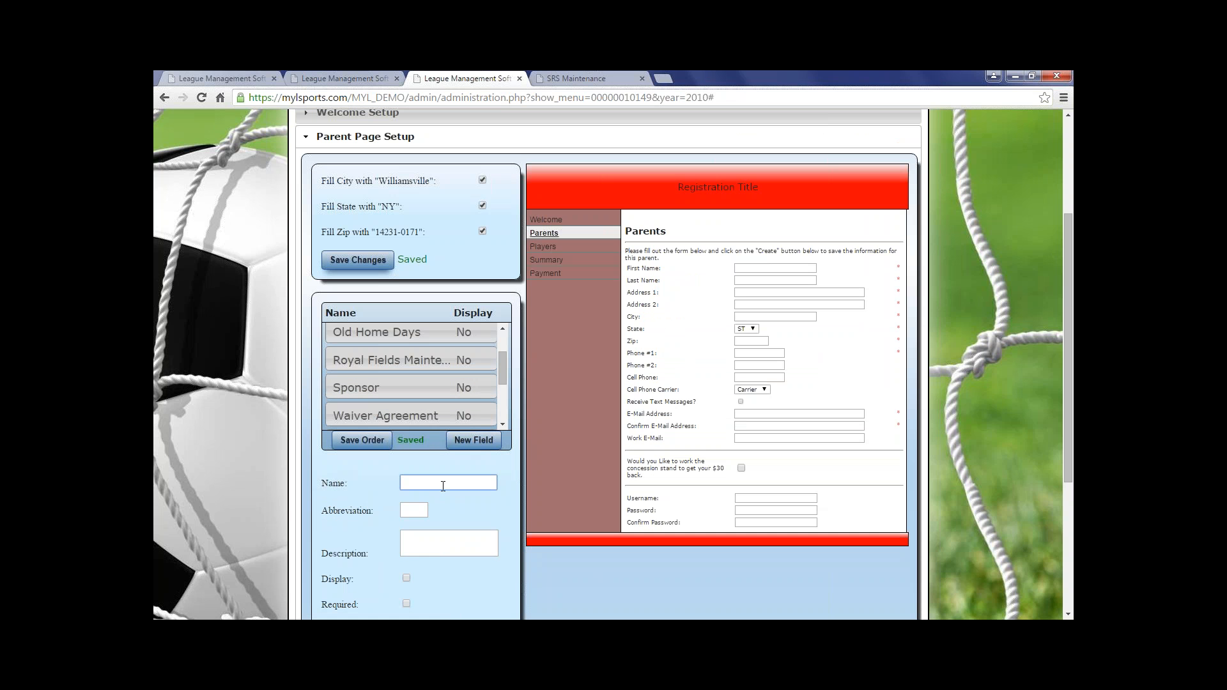
pyautogui.write('shirt size')
pyautogui.scroll(1, 444, 487)
pyautogui.click(417, 564)
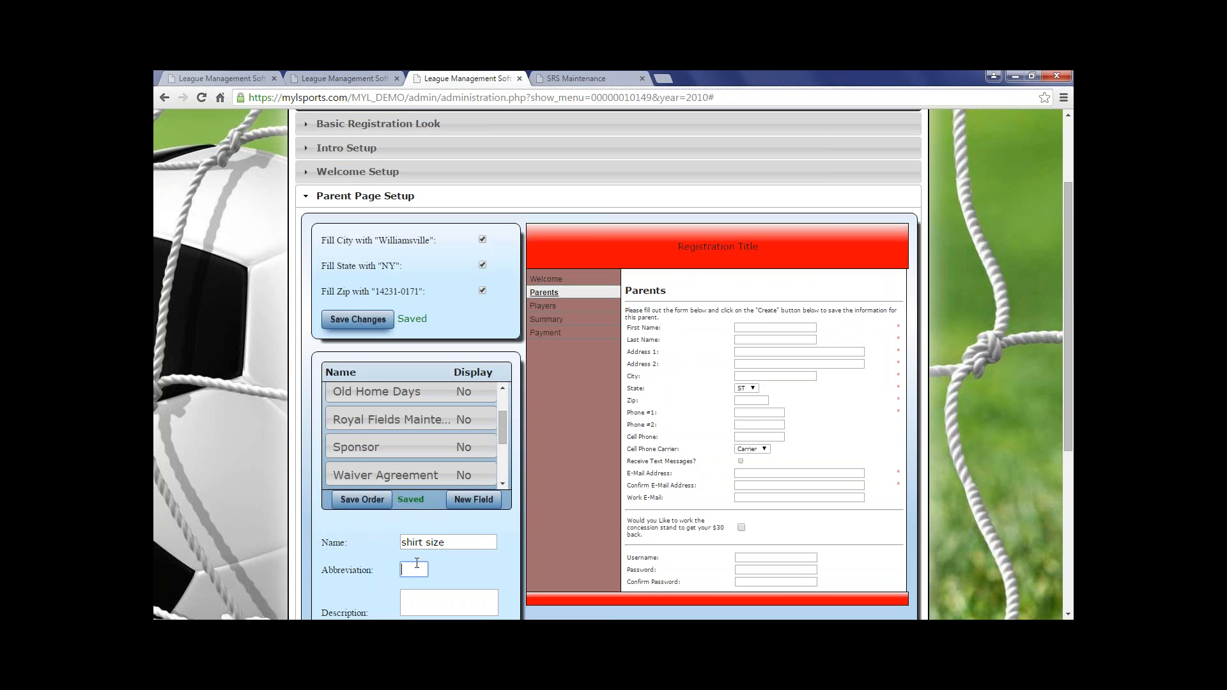
pyautogui.write('shir')
pyautogui.scroll(-2, 380, 594)
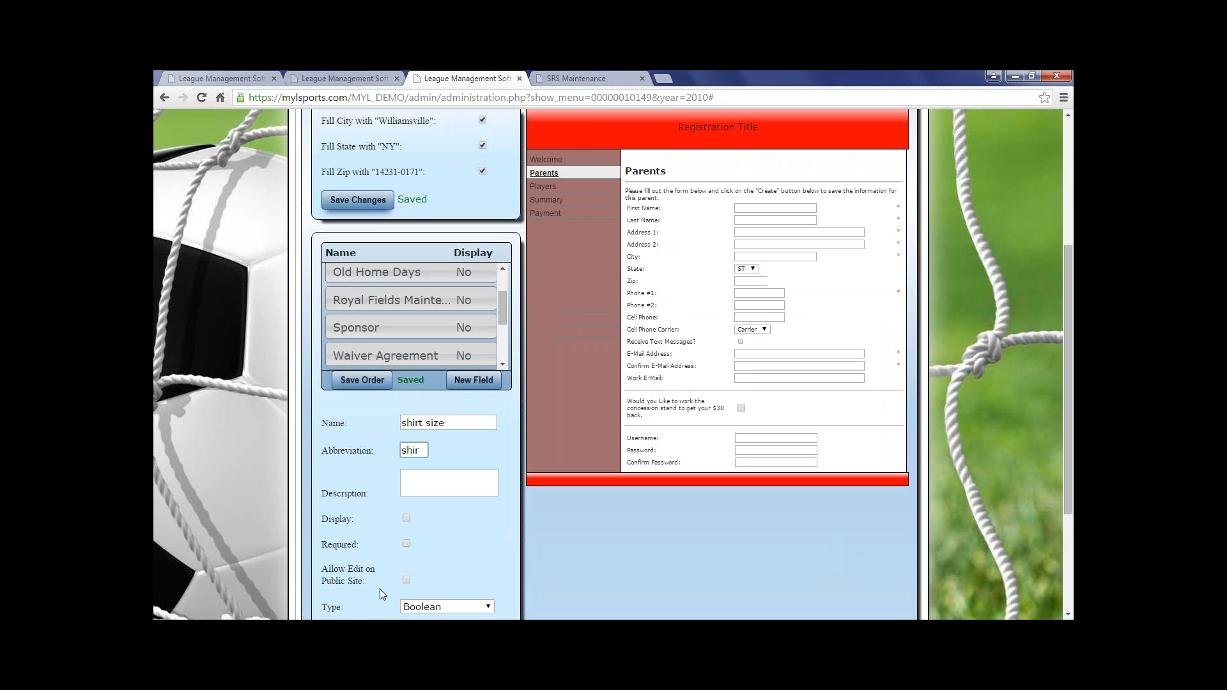
pyautogui.click(431, 480)
pyautogui.write('Shirt Size')
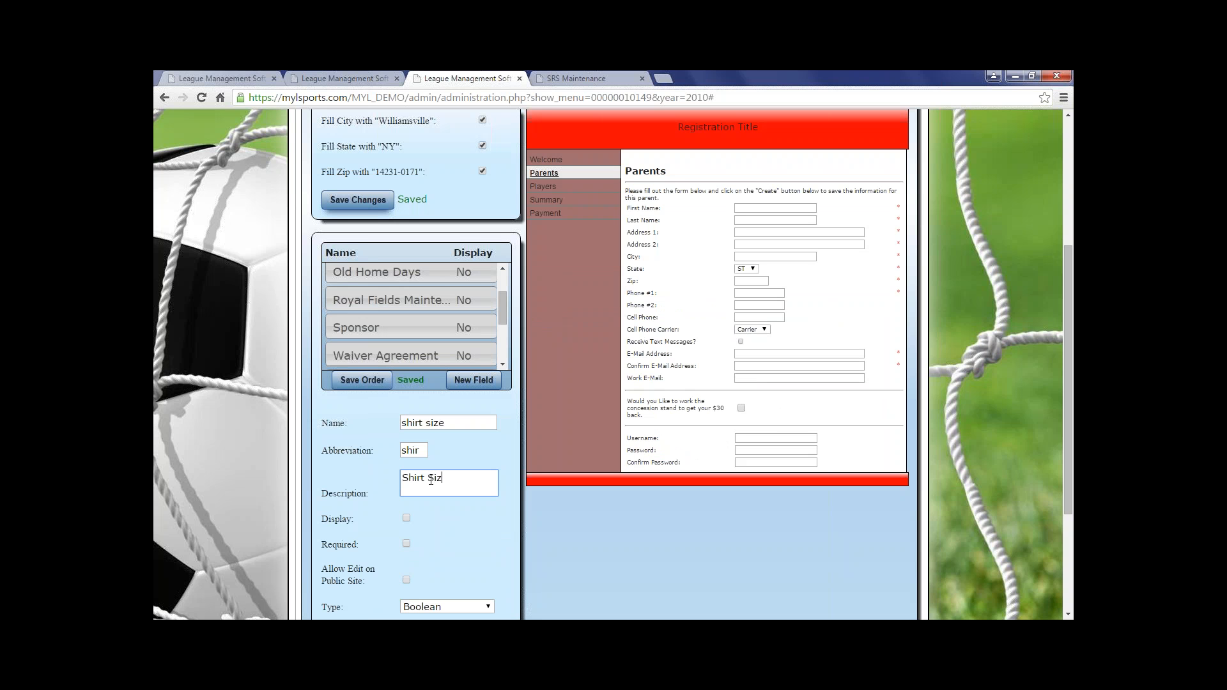
pyautogui.write('?')
# Step: Make the shirt size field displayed and required, and set its type to List
pyautogui.click(406, 518)
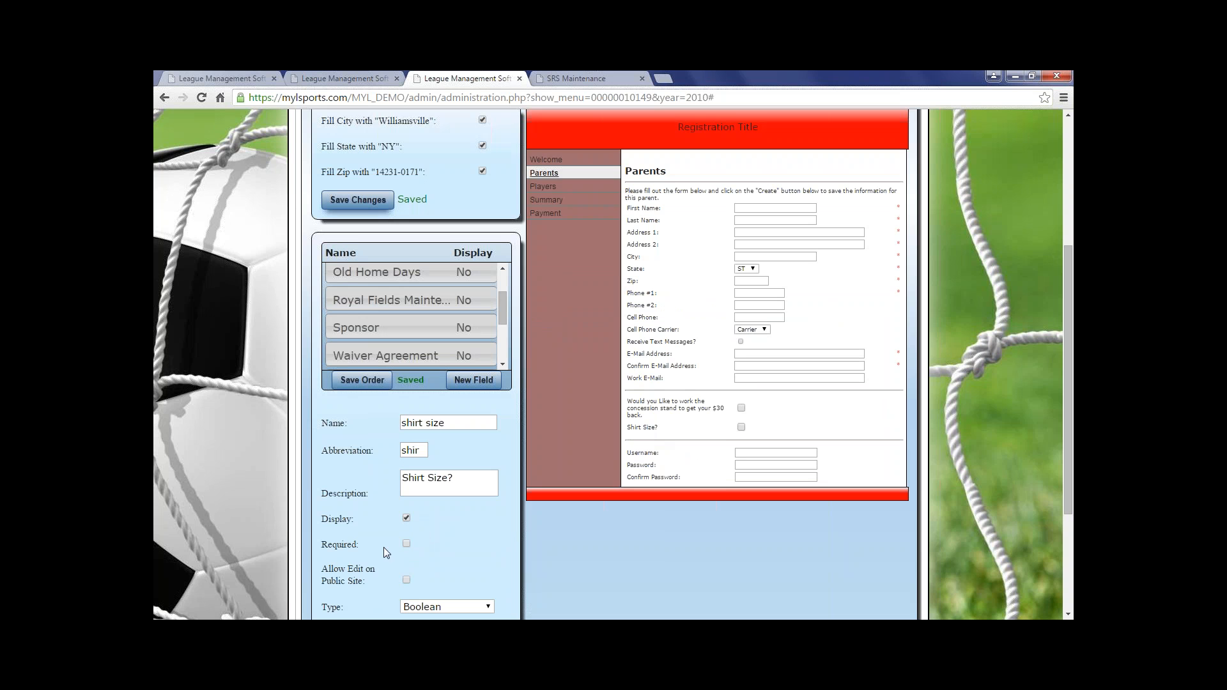
pyautogui.scroll(-1, 446, 546)
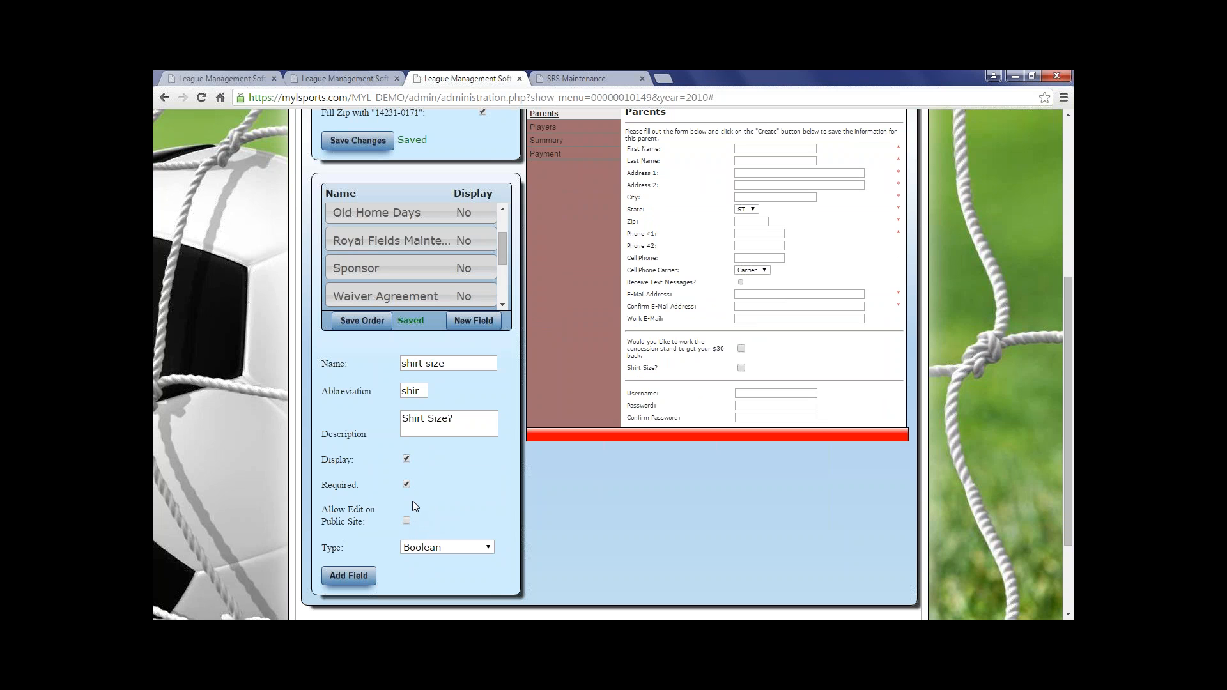
pyautogui.click(422, 550)
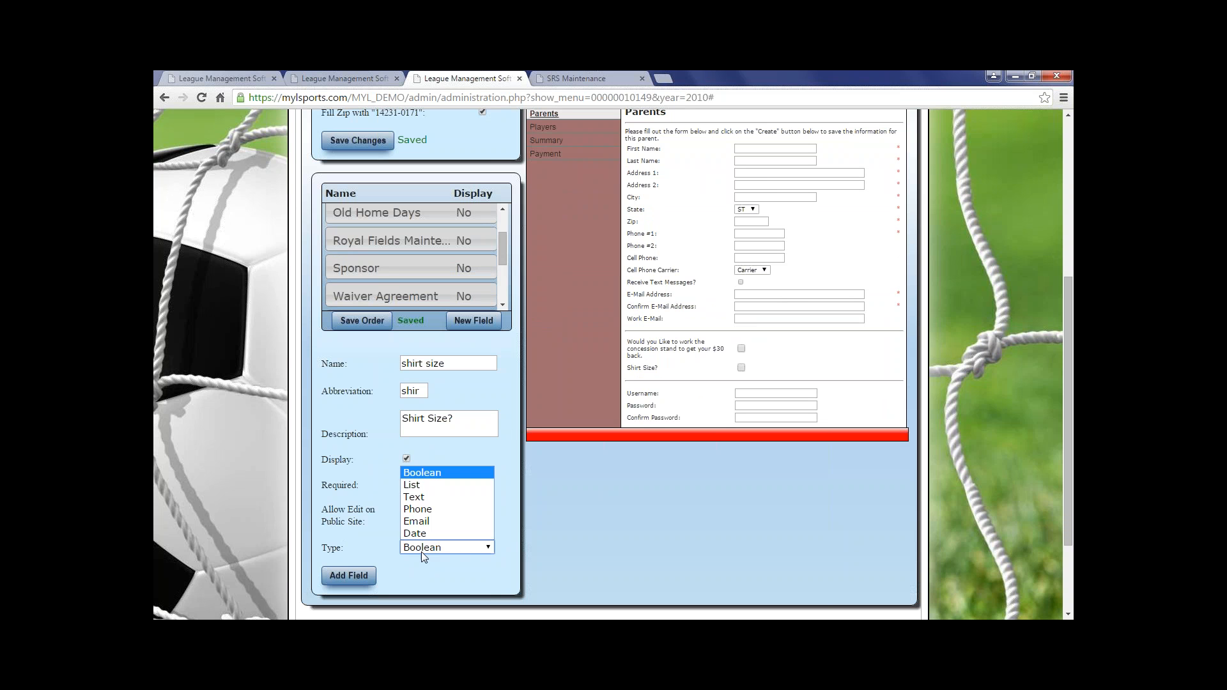
pyautogui.click(412, 485)
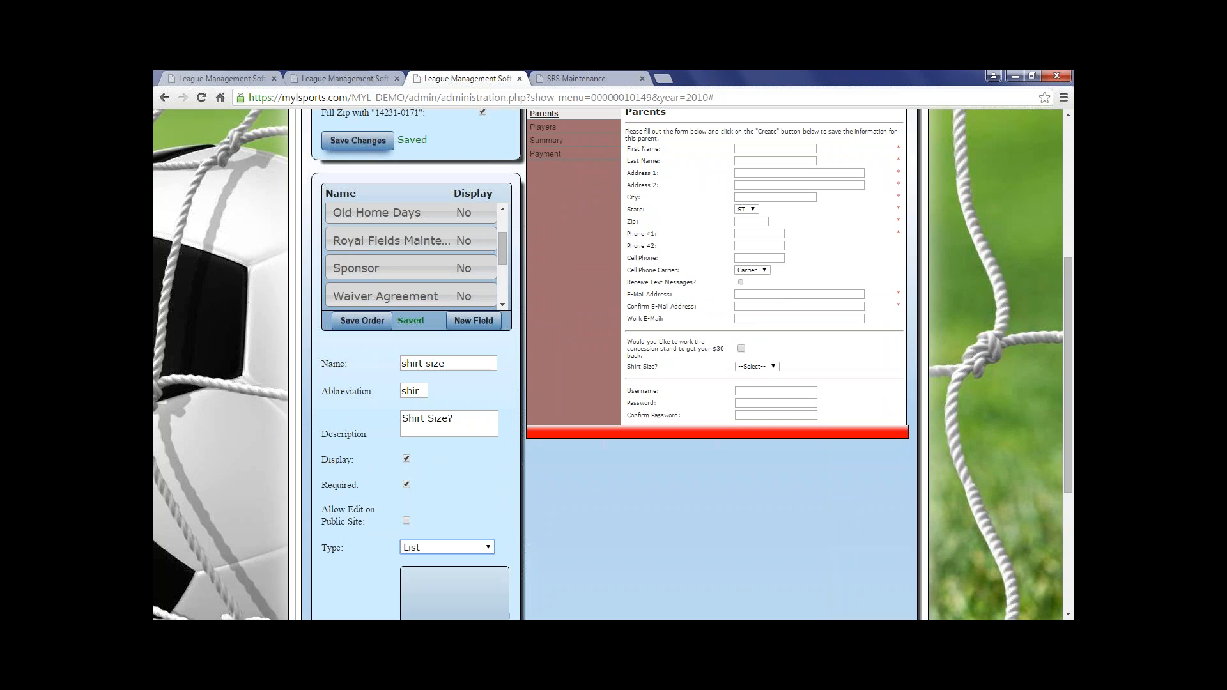
# Step: Add the list items "small" and "medium" to the shirt size field
pyautogui.scroll(-2, 448, 489)
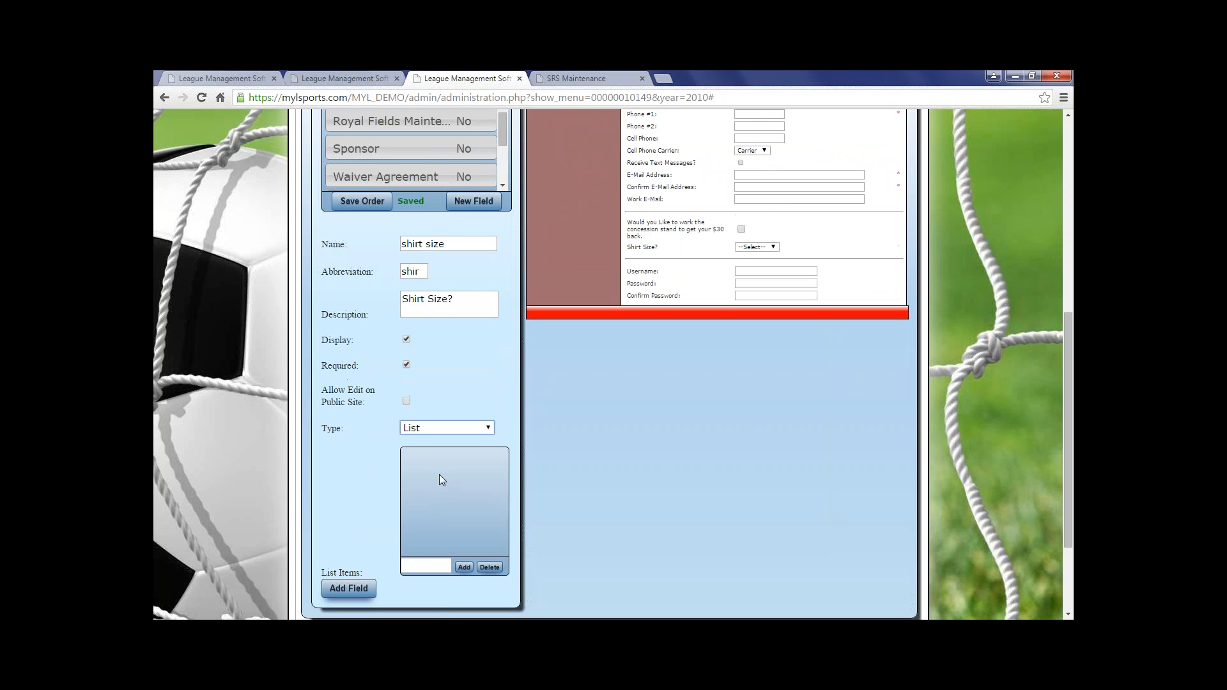
pyautogui.click(431, 565)
pyautogui.write('small')
pyautogui.click(464, 567)
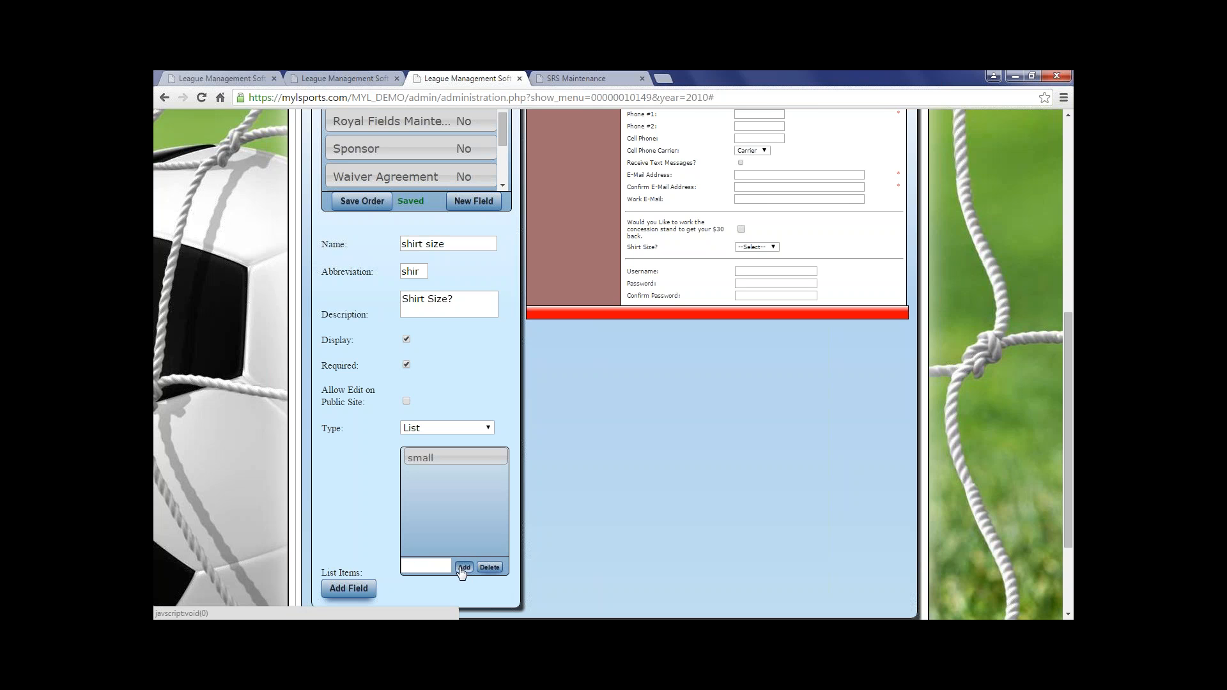
pyautogui.click(427, 566)
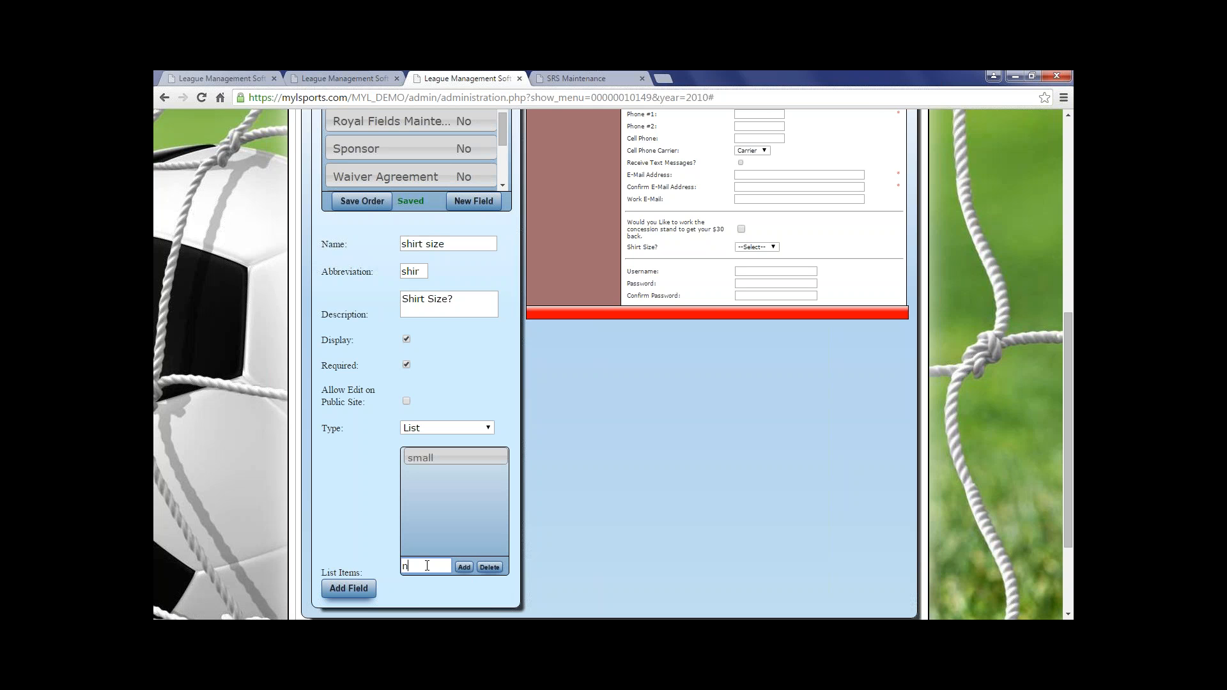
pyautogui.write('medium')
pyautogui.click(463, 566)
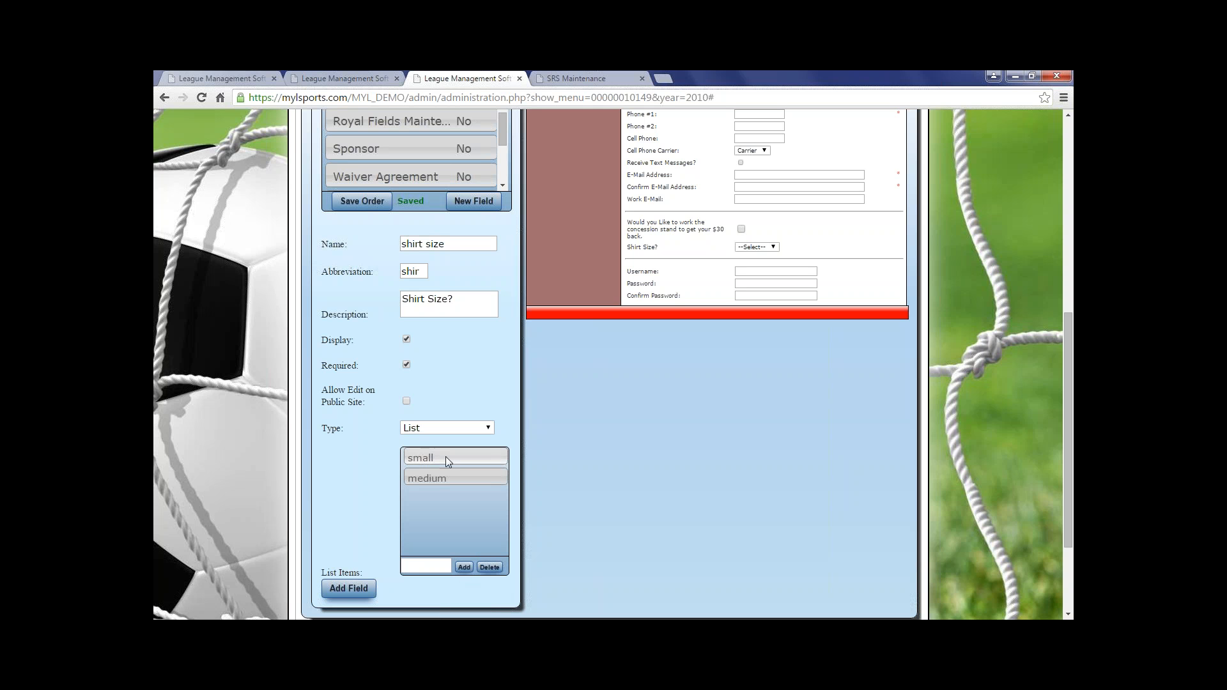
# Step: Place medium above small in the list items and add the shirt size field to the parent page
pyautogui.moveTo(446, 457); pyautogui.dragTo(447, 486)
pyautogui.scroll(1, 345, 508)
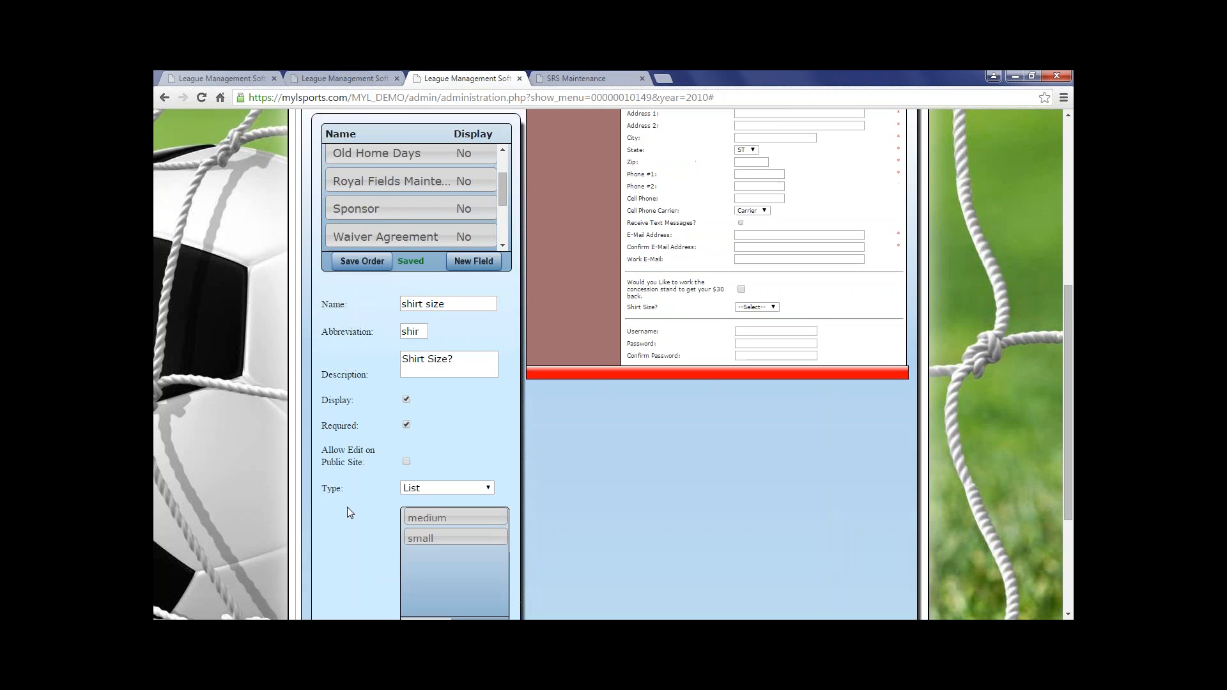
pyautogui.scroll(-2, 347, 507)
pyautogui.click(349, 529)
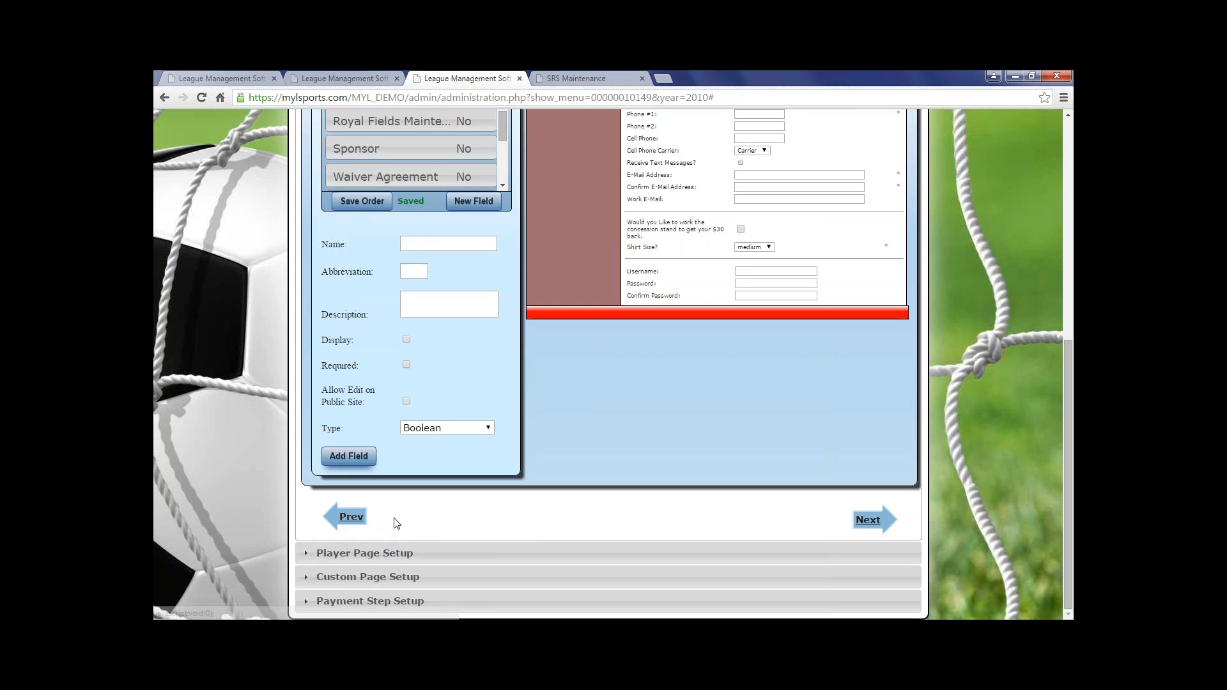
pyautogui.scroll(6, 610, 489)
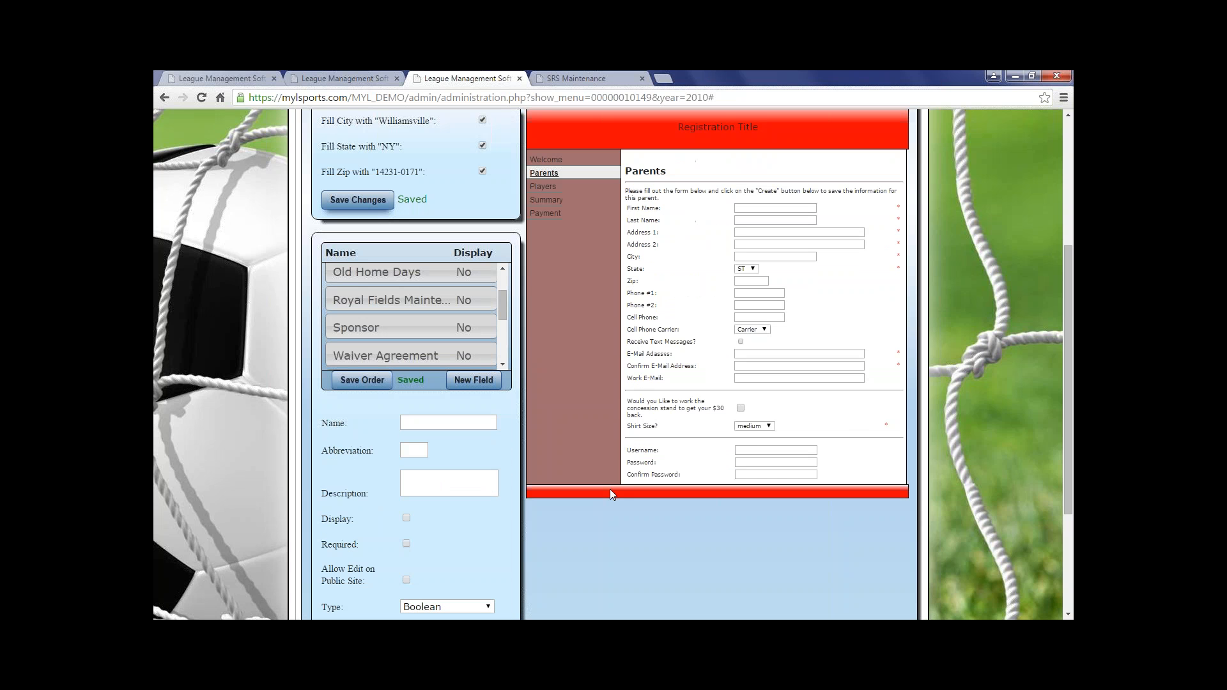
pyautogui.click(760, 426)
pyautogui.click(887, 426)
# Step: Turn off display of the Work Concession field and save the change
pyautogui.scroll(2, 436, 286)
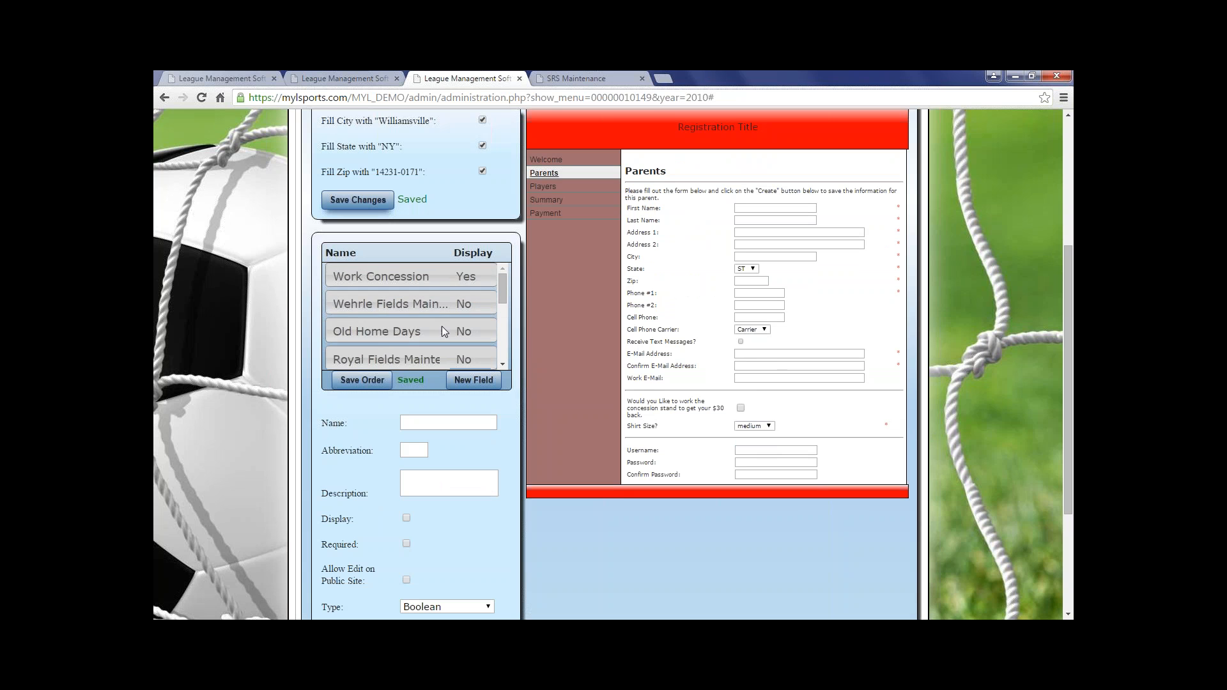
pyautogui.scroll(1, 443, 326)
pyautogui.click(432, 337)
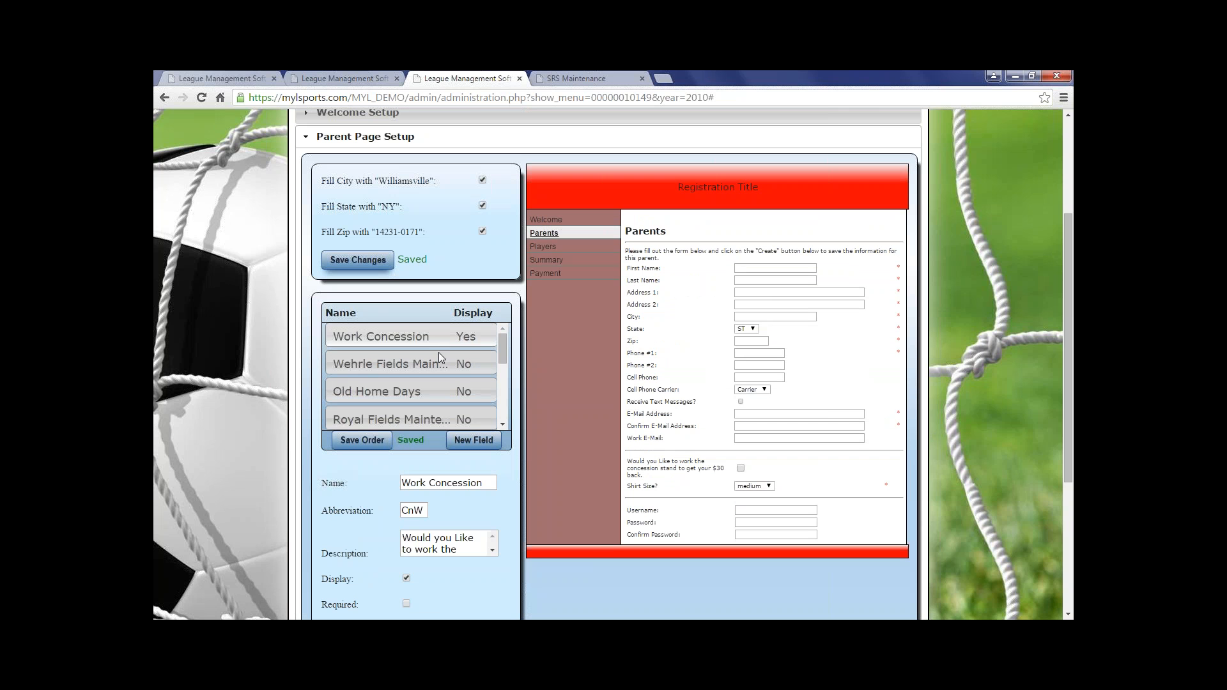
pyautogui.scroll(-2, 440, 469)
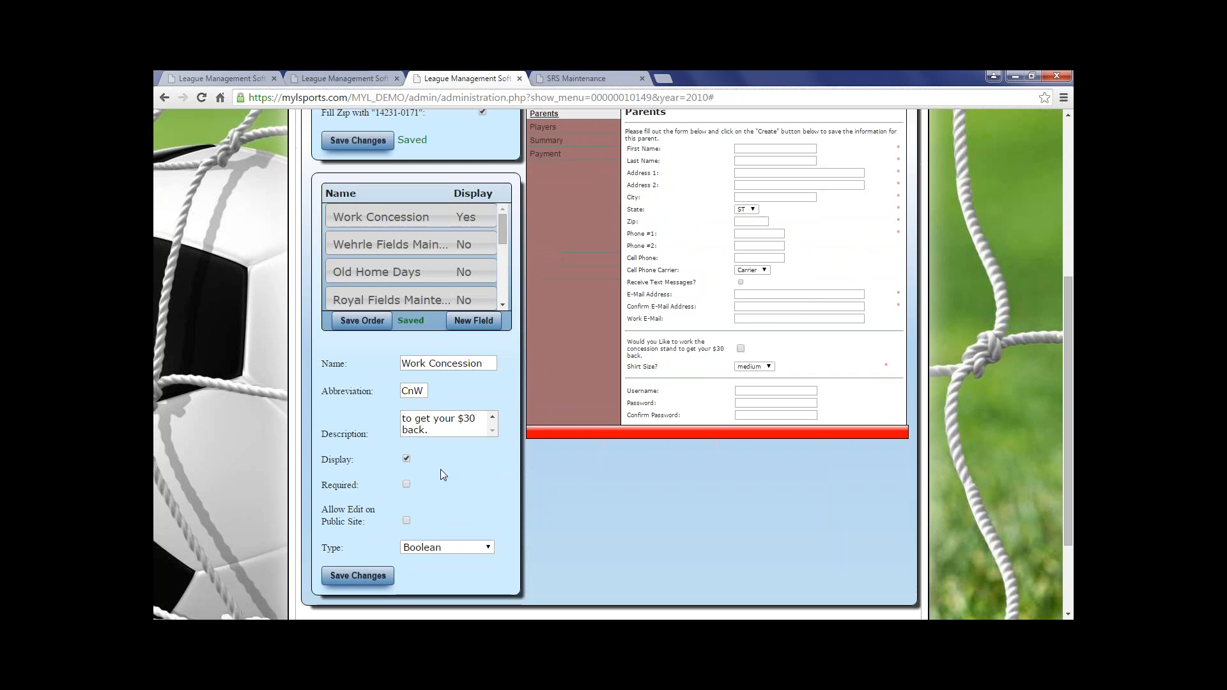
pyautogui.click(407, 459)
pyautogui.scroll(-1, 384, 505)
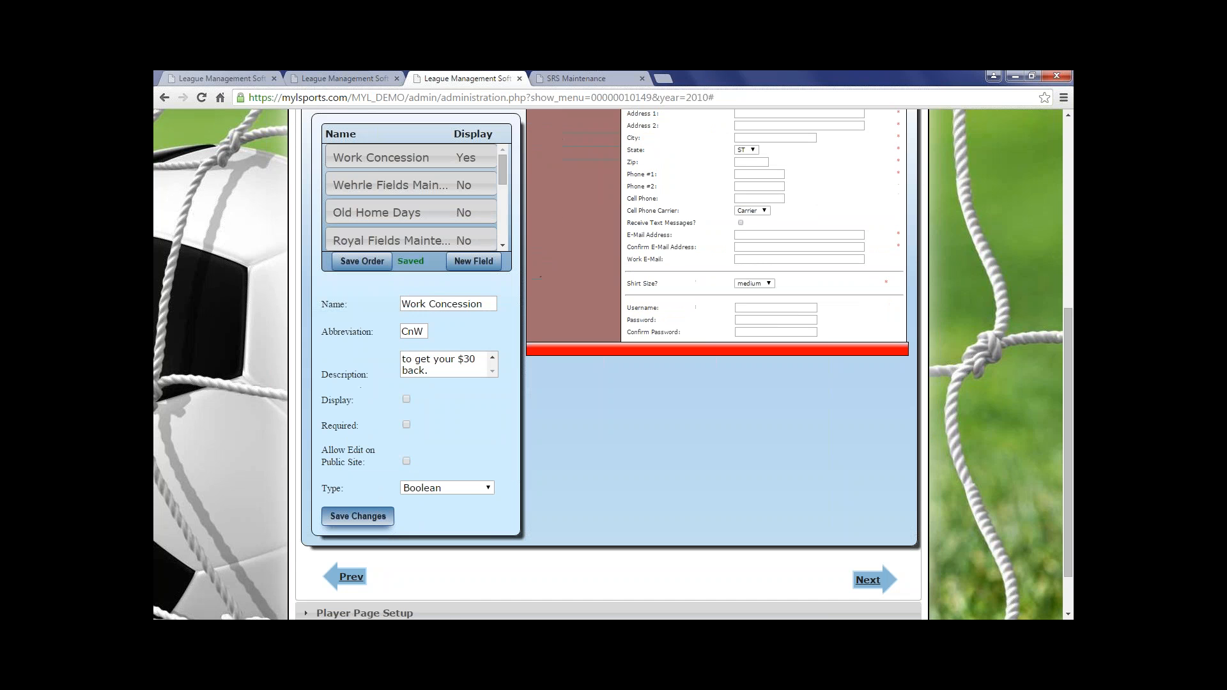
pyautogui.click(377, 517)
# Step: Move the shirt size field to the start of the parent field list, above Work Concession, and save the order
pyautogui.scroll(3, 412, 463)
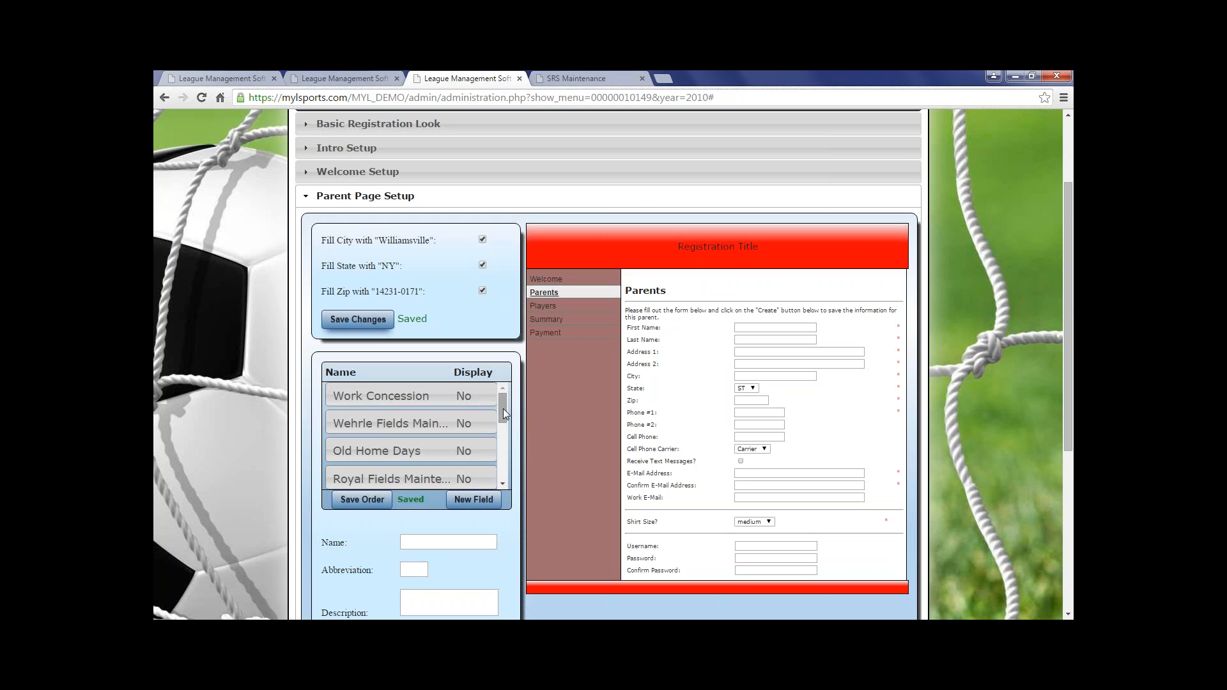
pyautogui.moveTo(504, 408); pyautogui.dragTo(498, 485)
pyautogui.click(473, 470)
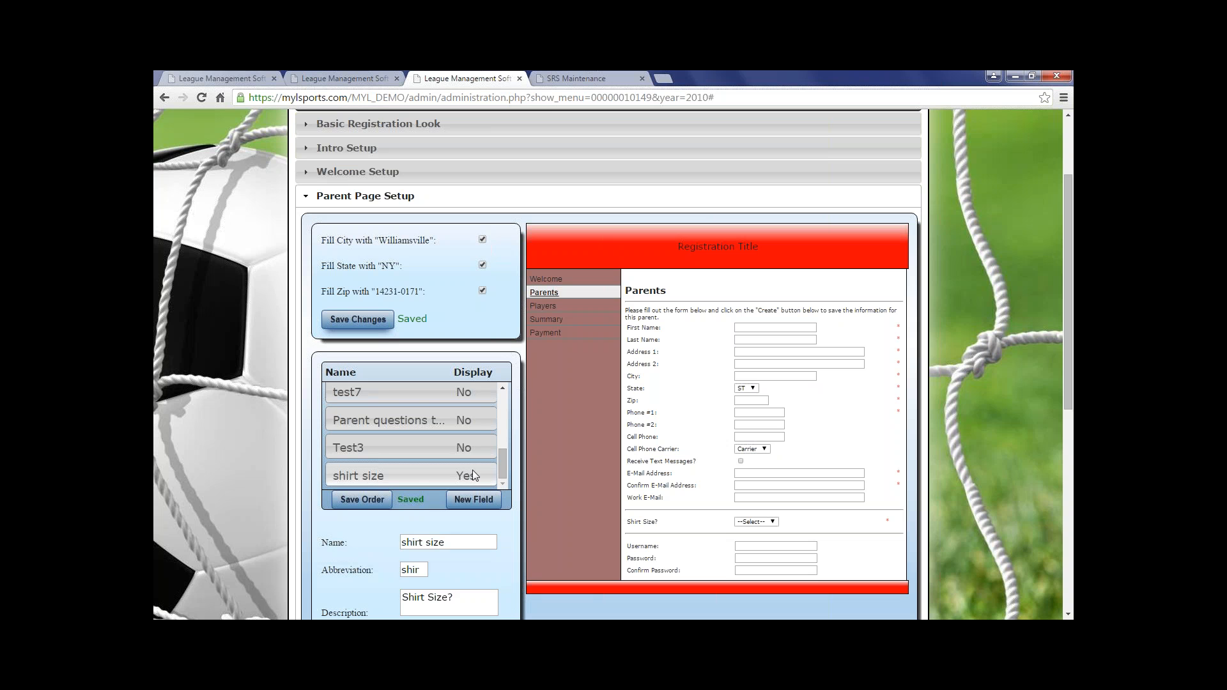
pyautogui.moveTo(422, 474); pyautogui.dragTo(463, 384)
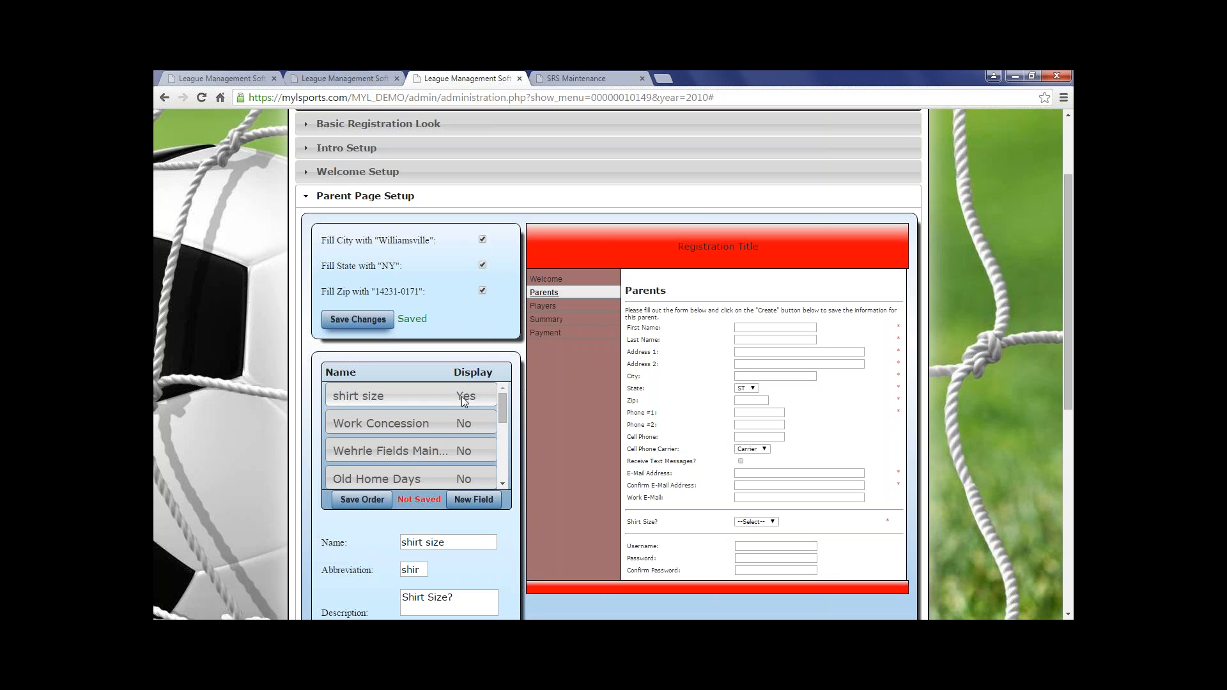
pyautogui.click(362, 501)
pyautogui.scroll(-2, 368, 510)
pyautogui.scroll(-1, 369, 371)
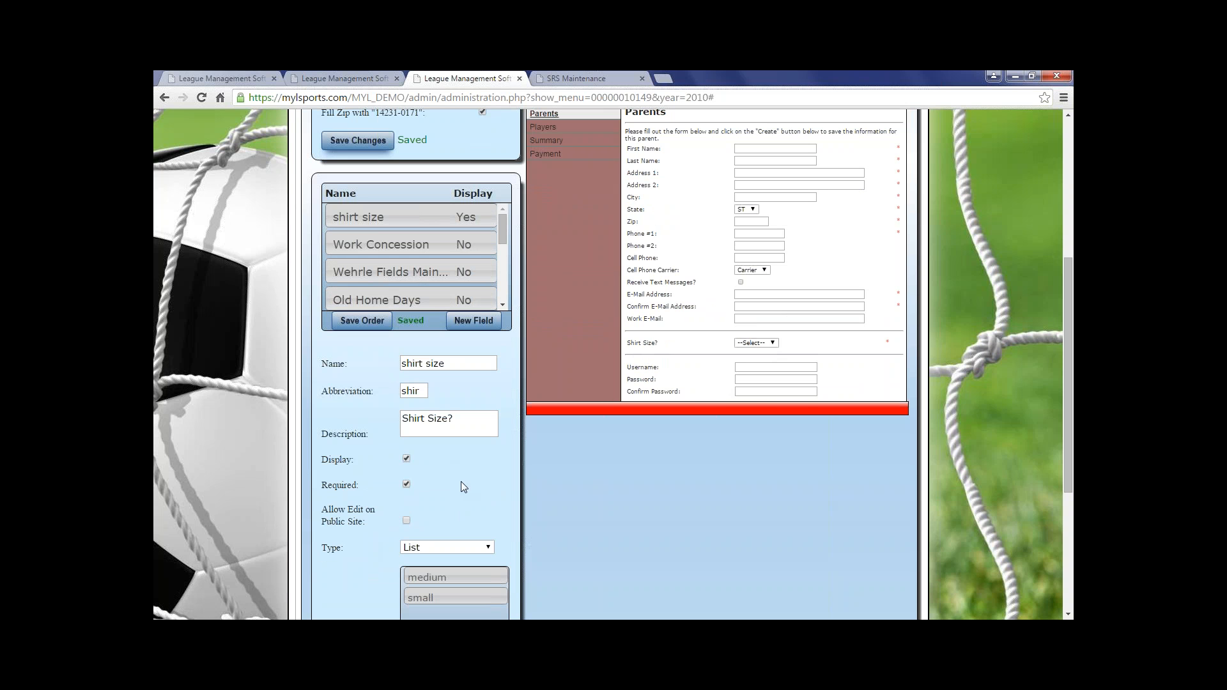
# Step: Turn off display of the shirt size field on the parent page and save the change
pyautogui.click(407, 458)
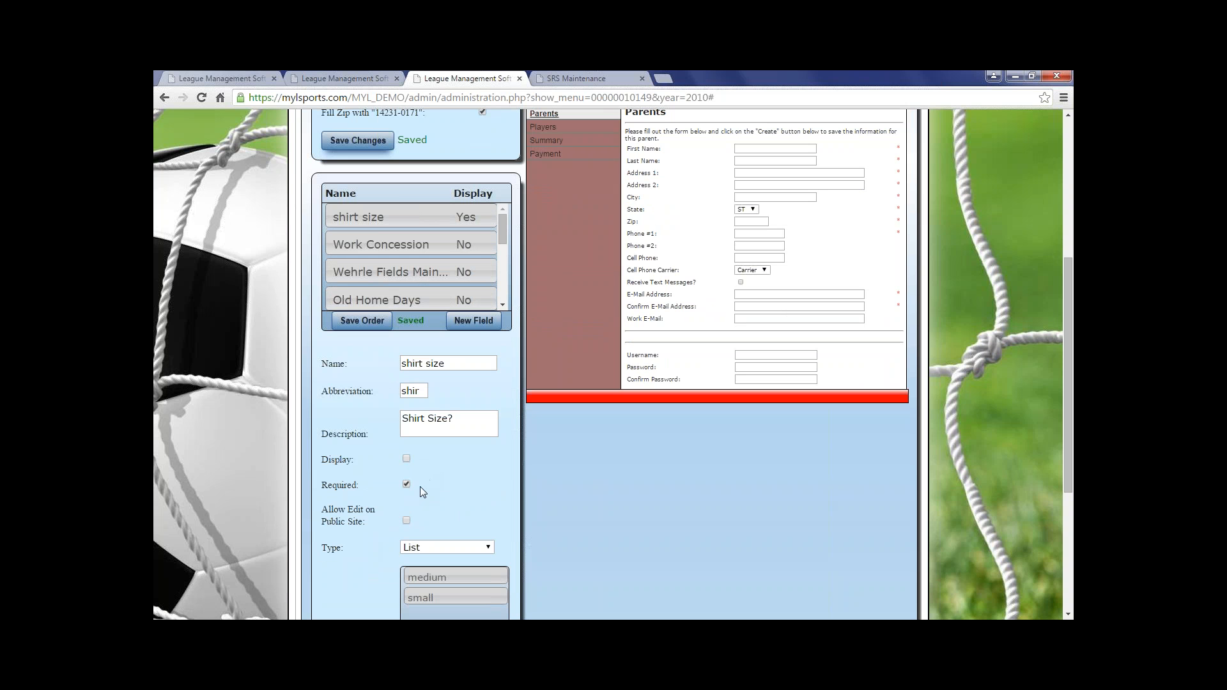
pyautogui.scroll(-2, 420, 486)
pyautogui.click(375, 593)
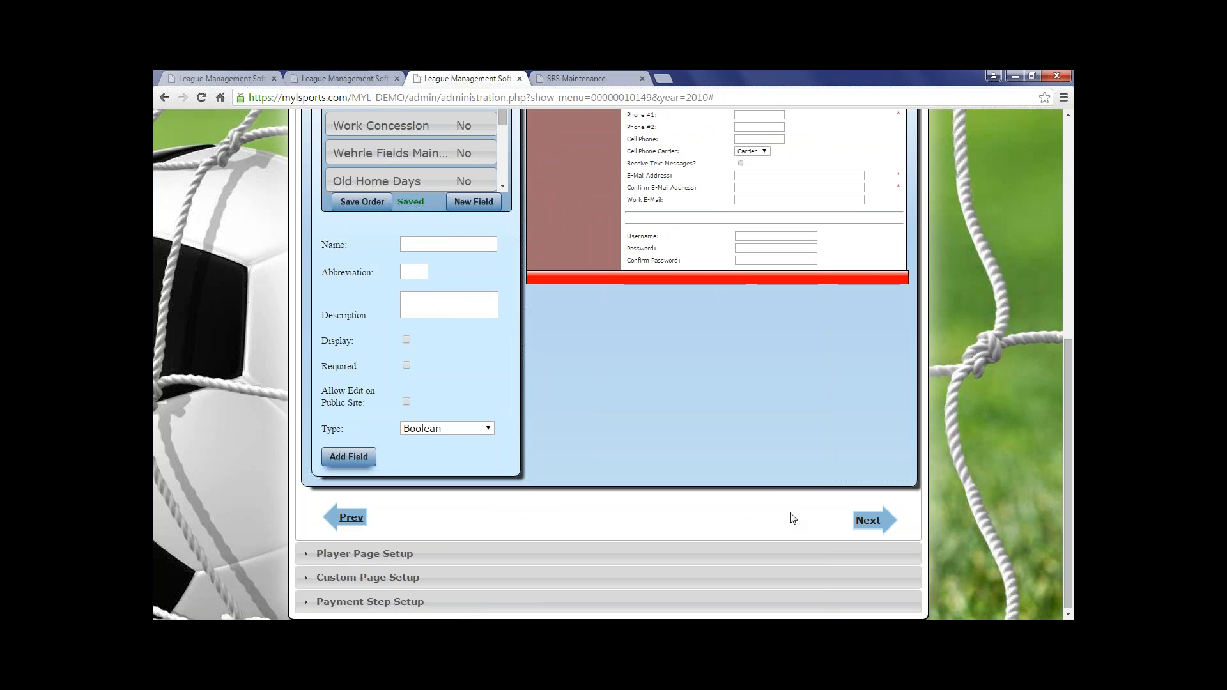
# Step: Advance to the Player Page Setup and switch Include Grade off and back on
pyautogui.click(870, 520)
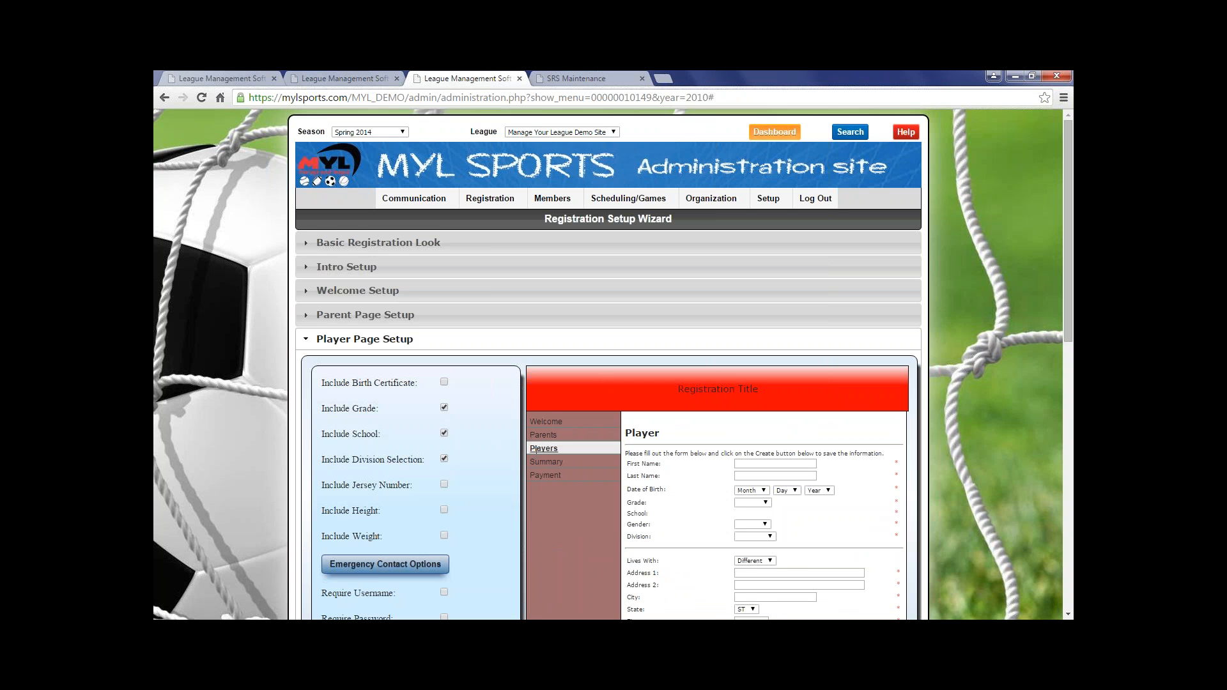
pyautogui.scroll(-1, 535, 449)
pyautogui.scroll(-1, 547, 445)
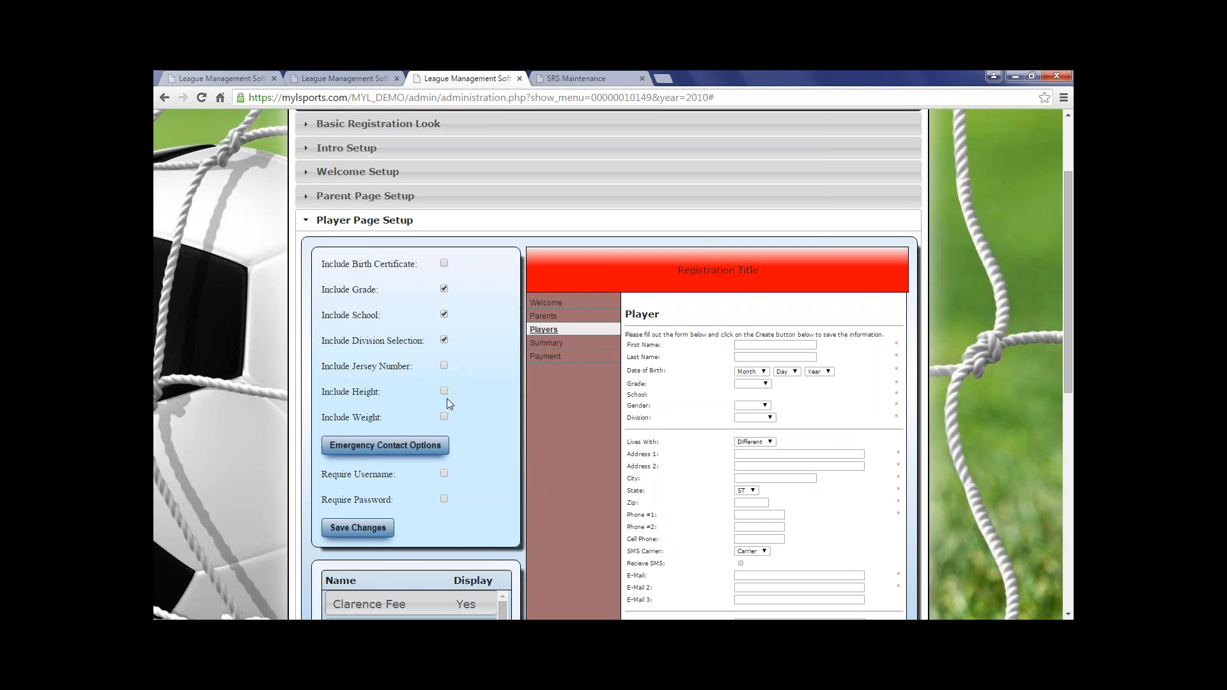
pyautogui.scroll(-1, 464, 391)
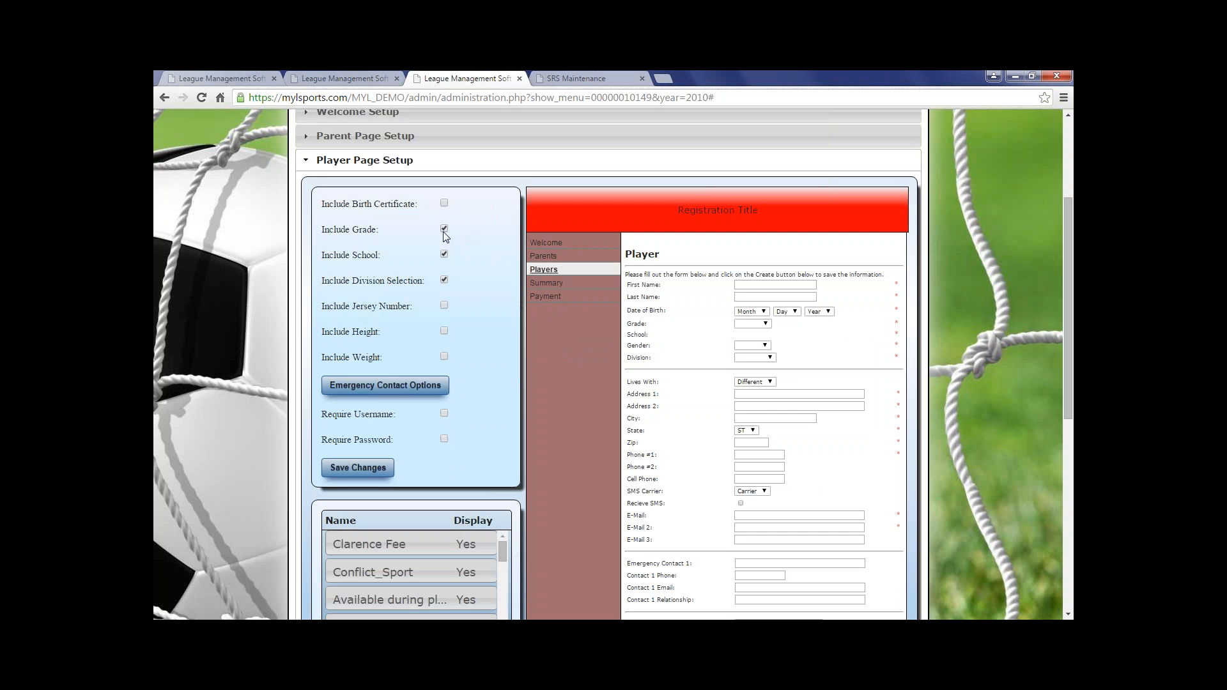
pyautogui.click(444, 229)
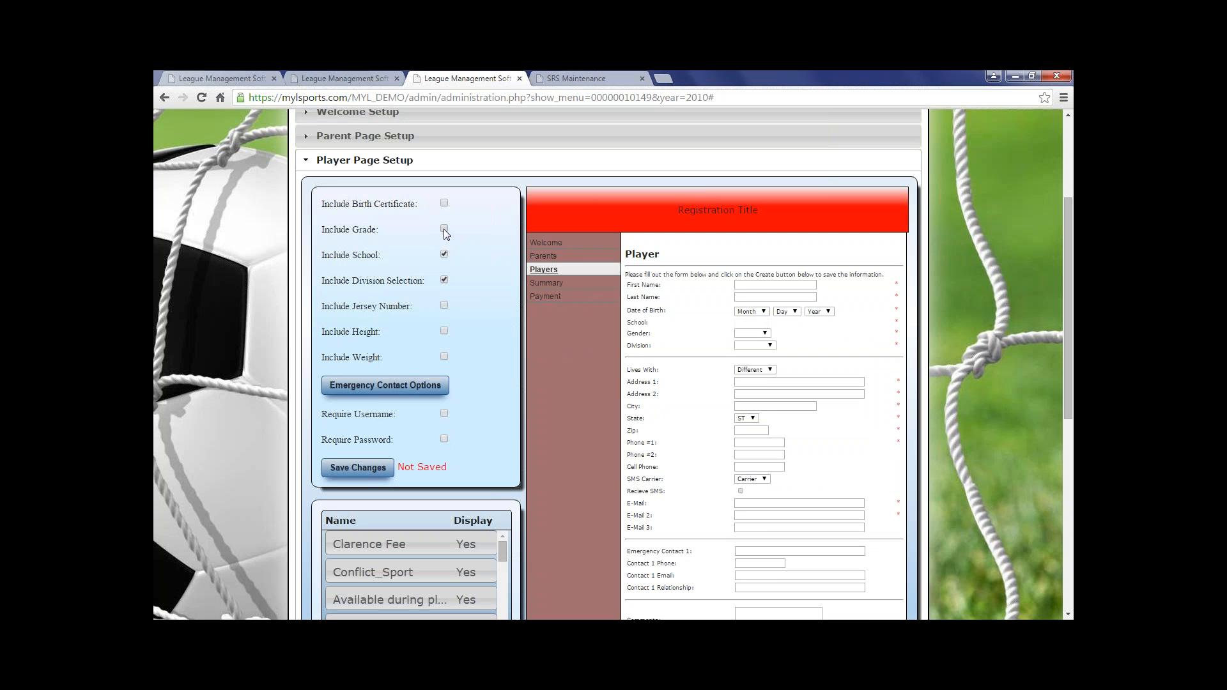
pyautogui.click(444, 229)
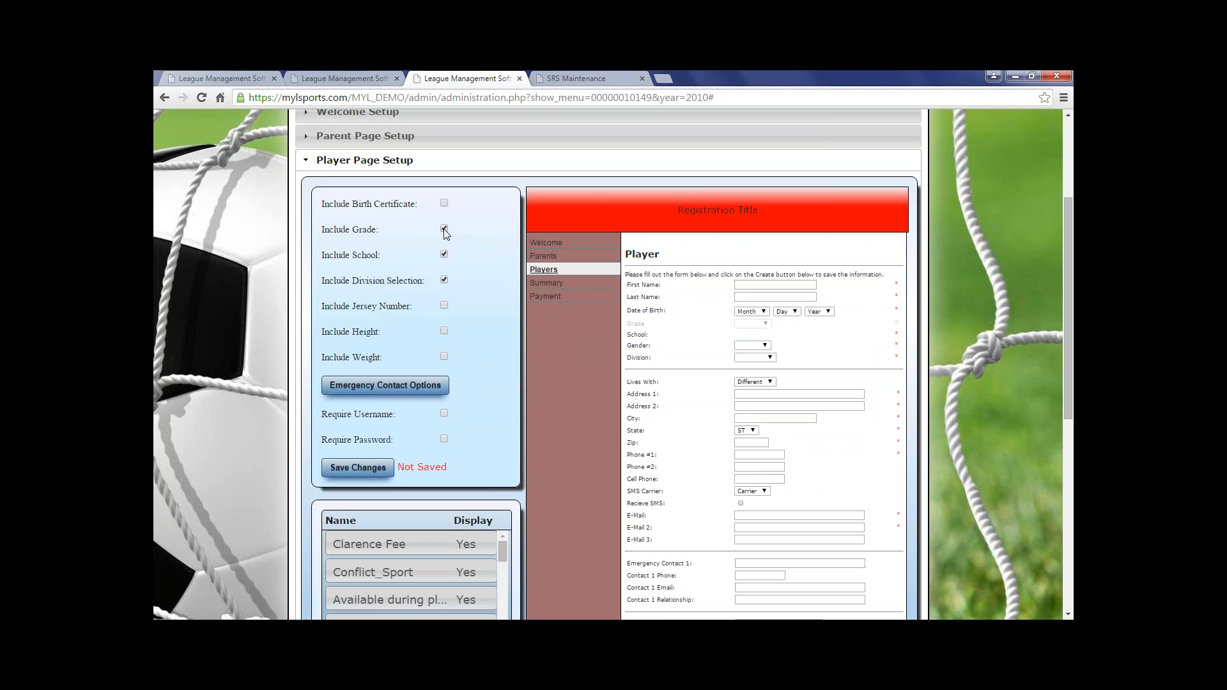
# Step: Review the player page's emergency contact options, collapse them and save the player page settings
pyautogui.click(412, 388)
pyautogui.scroll(-2, 436, 394)
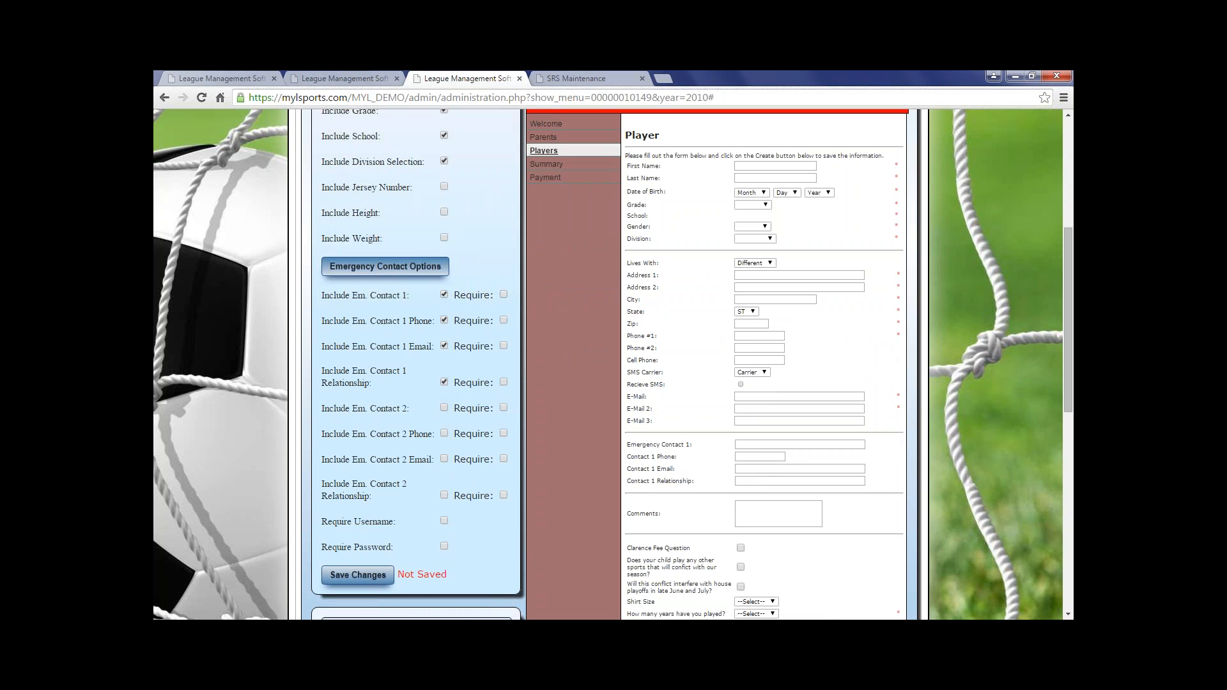
pyautogui.click(345, 268)
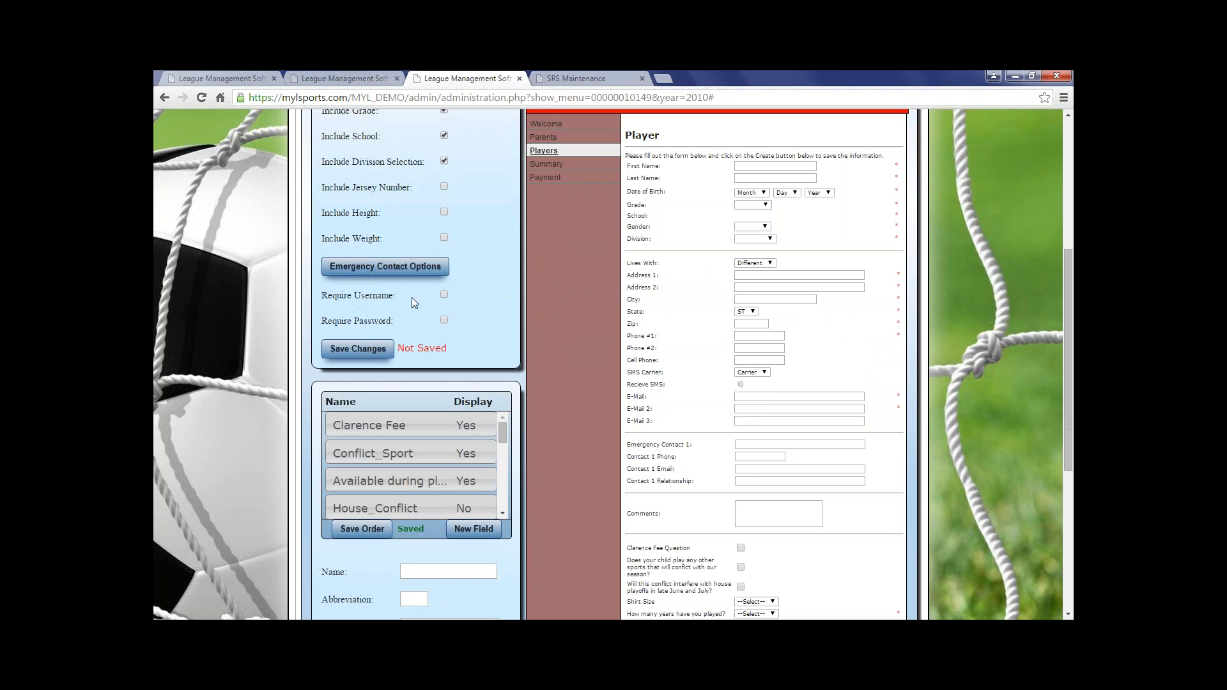
pyautogui.click(353, 350)
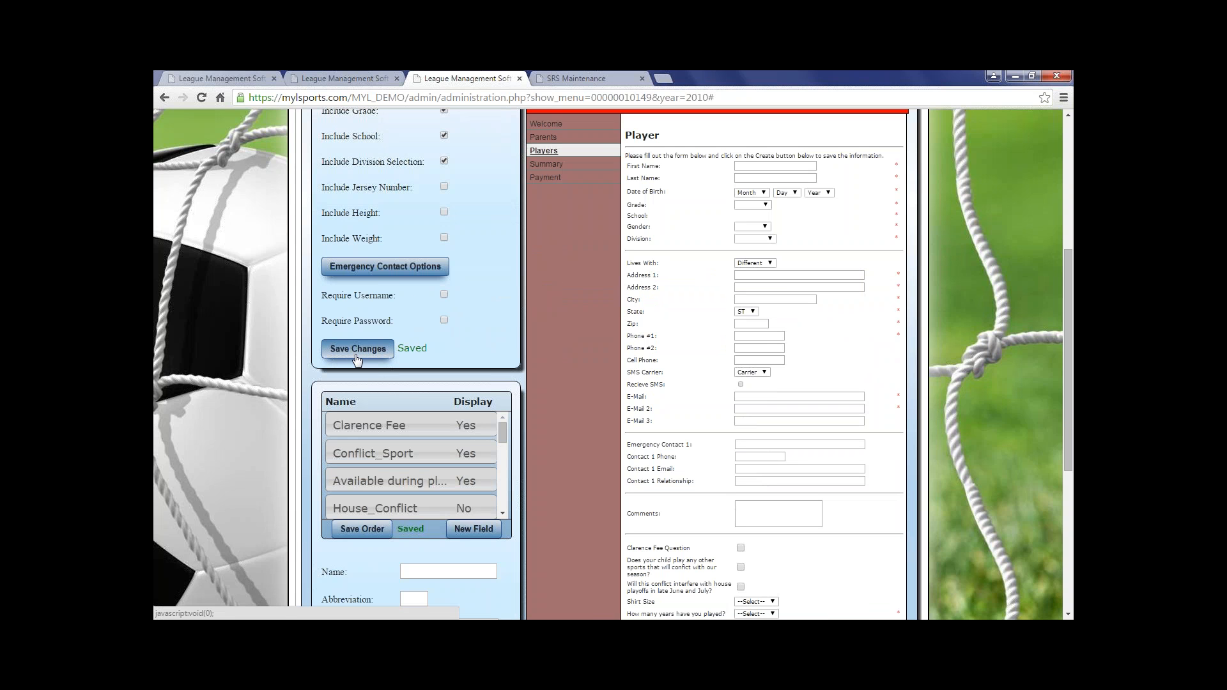
# Step: Move the Shirt Size field to the start of the player field list, above Clarence Fee, and save the order
pyautogui.scroll(-1, 537, 459)
pyautogui.scroll(-3, 468, 401)
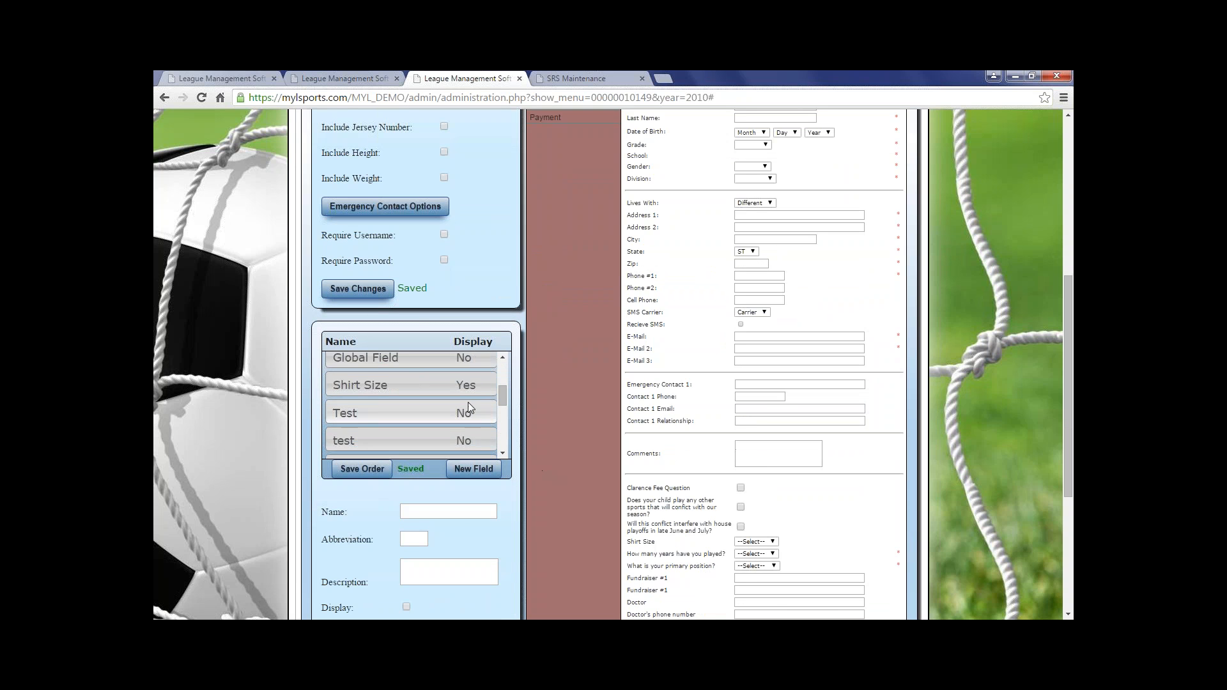
pyautogui.scroll(3, 459, 443)
pyautogui.scroll(-2, 513, 519)
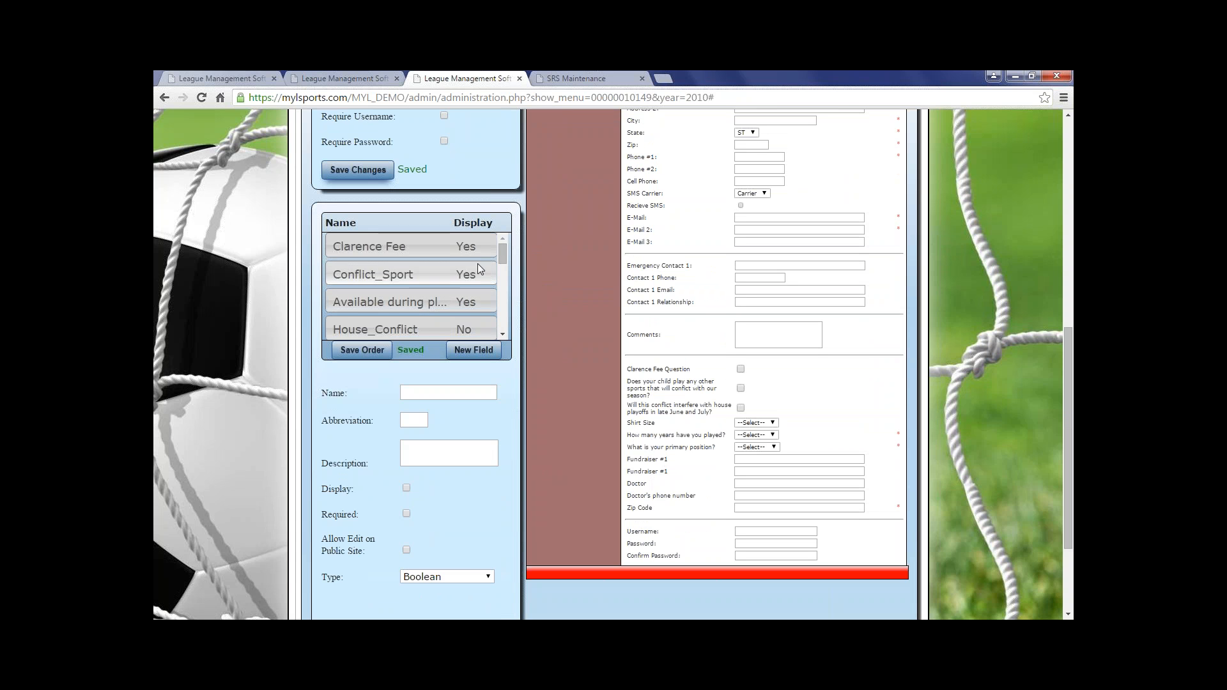
pyautogui.moveTo(504, 259); pyautogui.dragTo(476, 248)
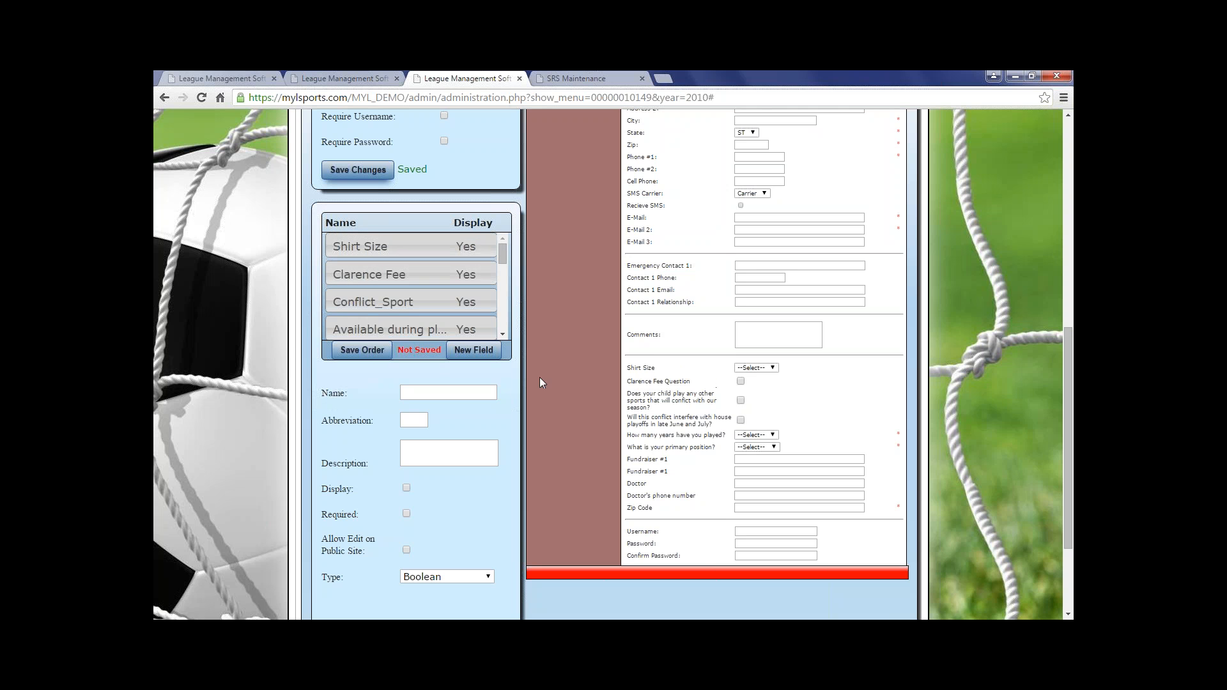
pyautogui.click(362, 349)
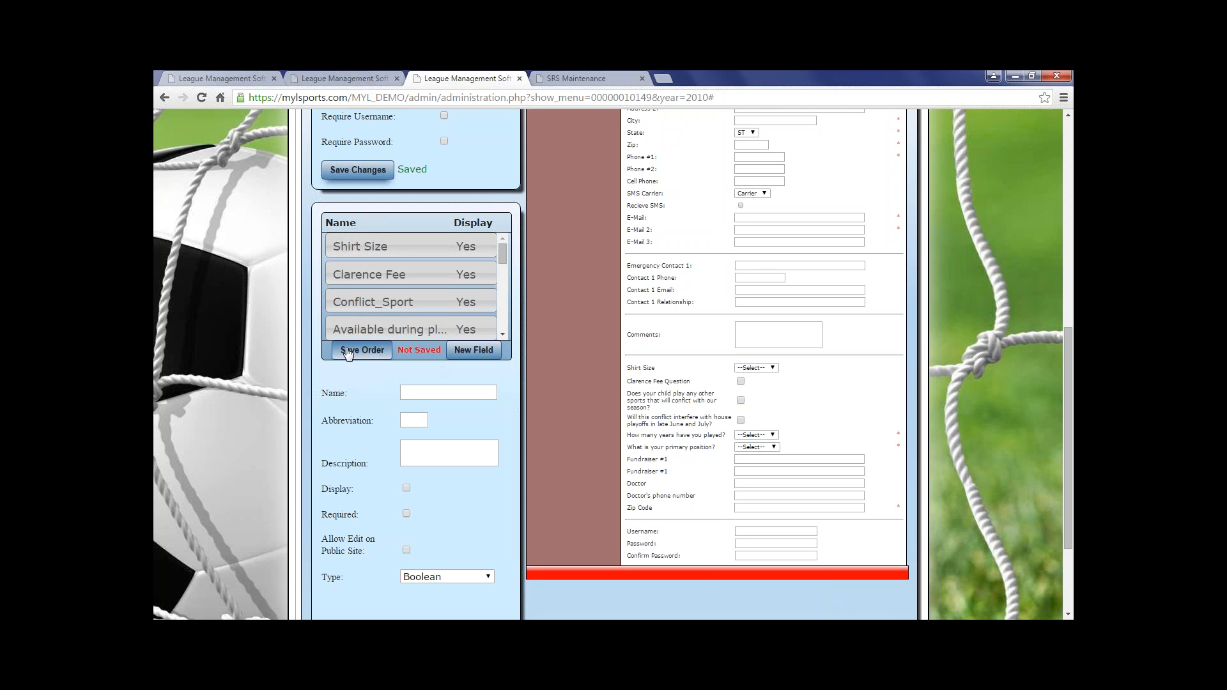
pyautogui.doubleClick(369, 401)
# Step: Advance to the Custom Page Setup and look through the list of custom steps
pyautogui.scroll(-1, 375, 404)
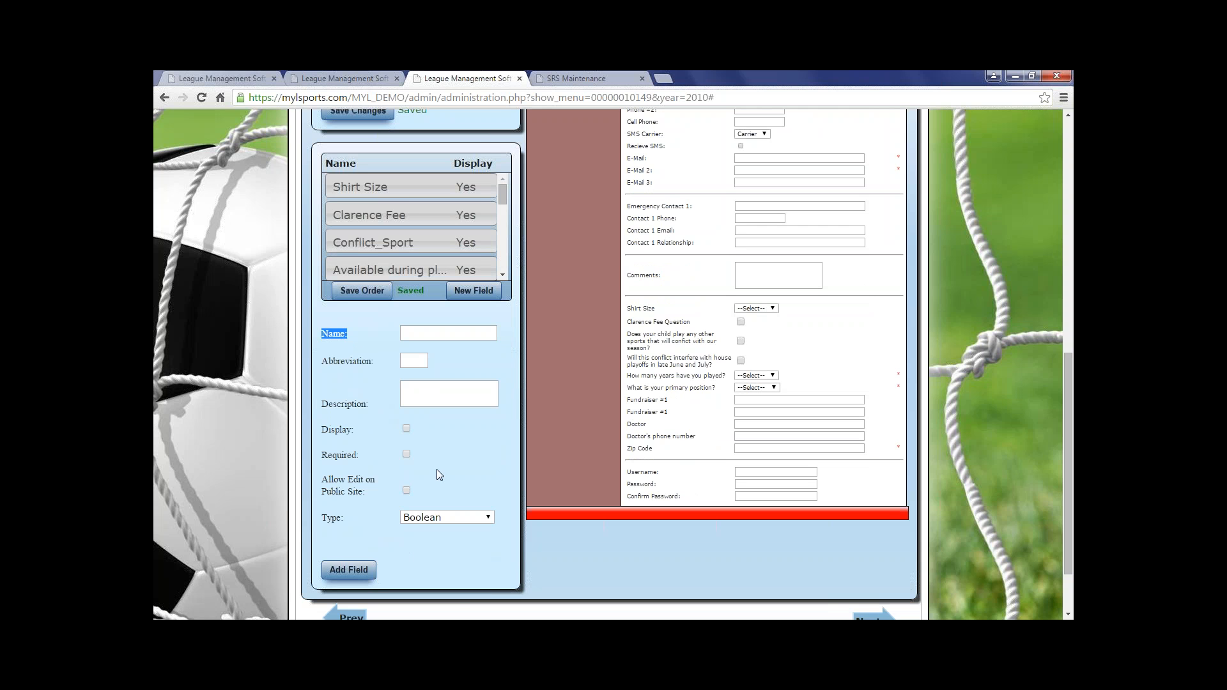
pyautogui.scroll(-2, 439, 471)
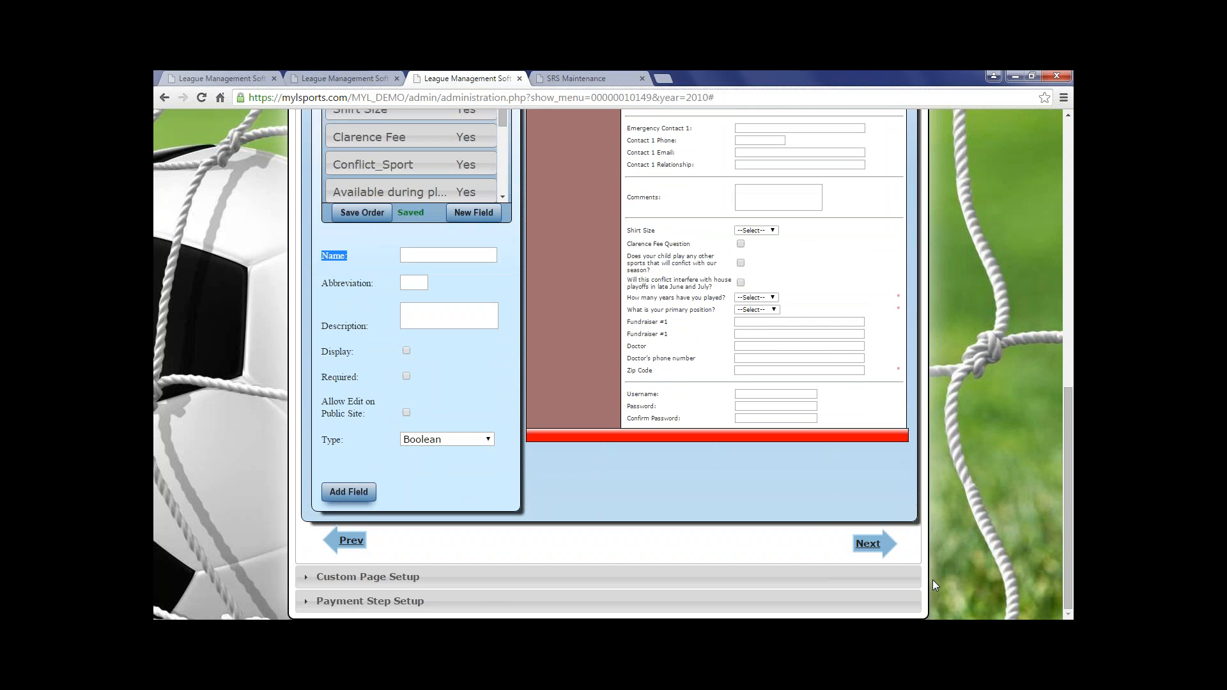
pyautogui.click(867, 543)
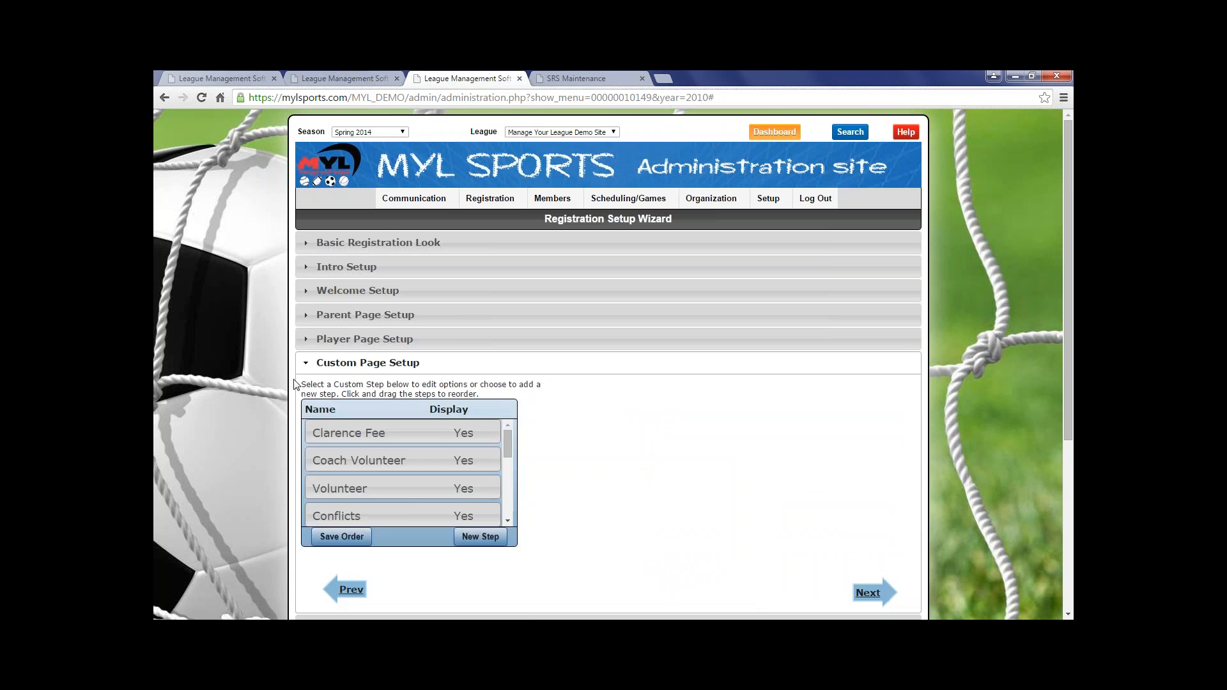
pyautogui.scroll(-3, 304, 381)
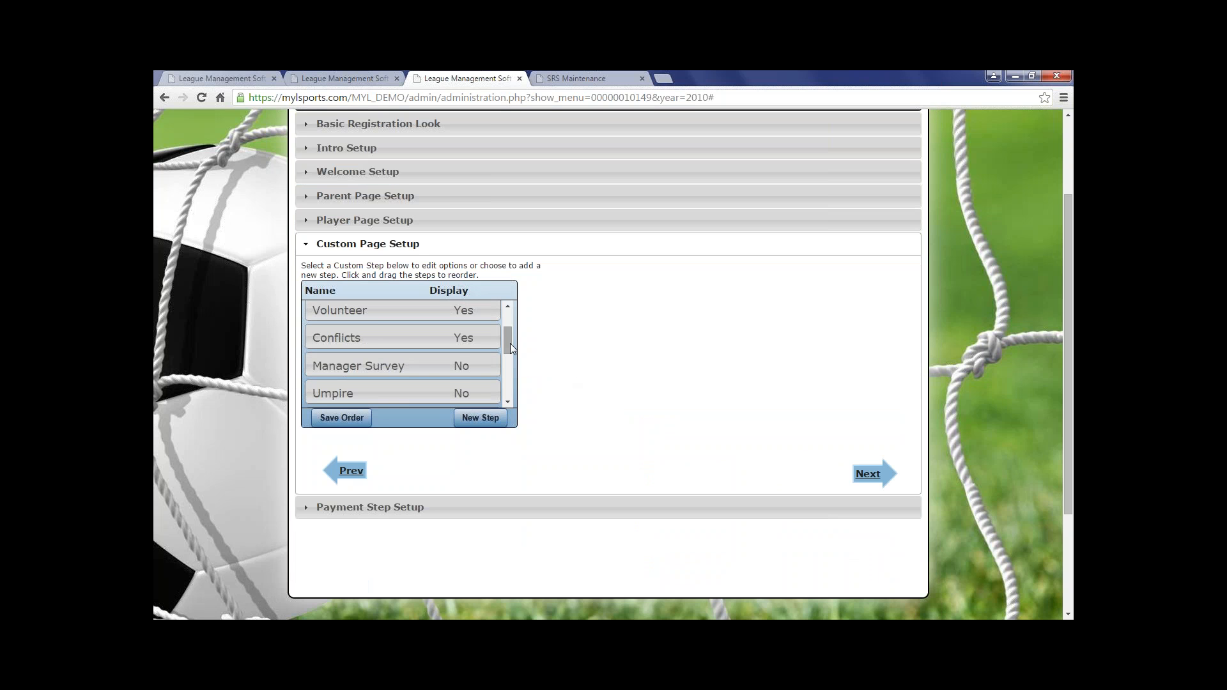
pyautogui.moveTo(509, 338); pyautogui.dragTo(508, 370)
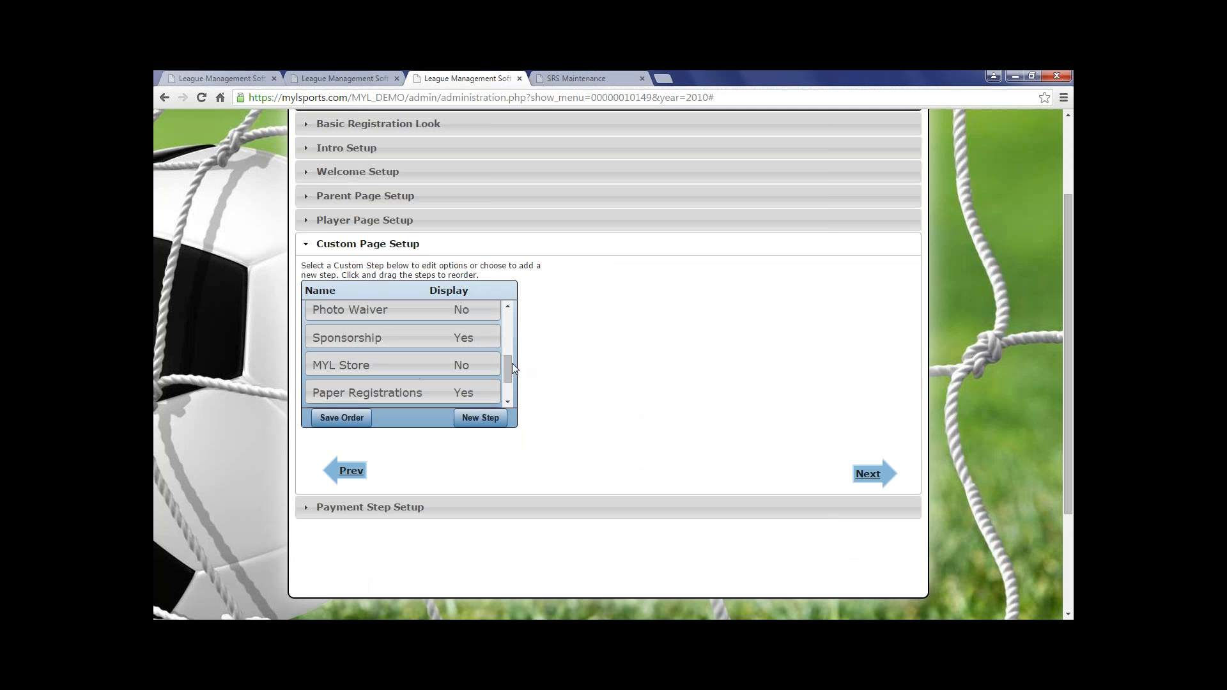
pyautogui.moveTo(512, 363); pyautogui.dragTo(515, 308)
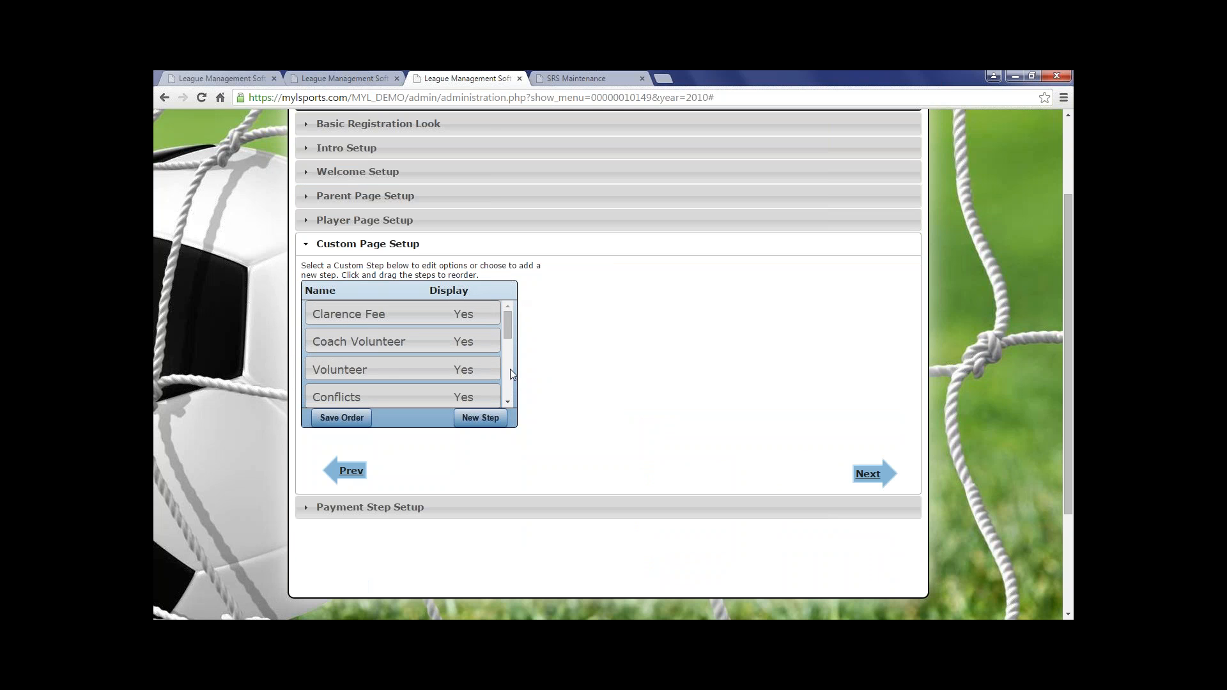
# Step: Open the Clarence Fee custom step and review its name, required and access options, keeping Access at All
pyautogui.click(389, 314)
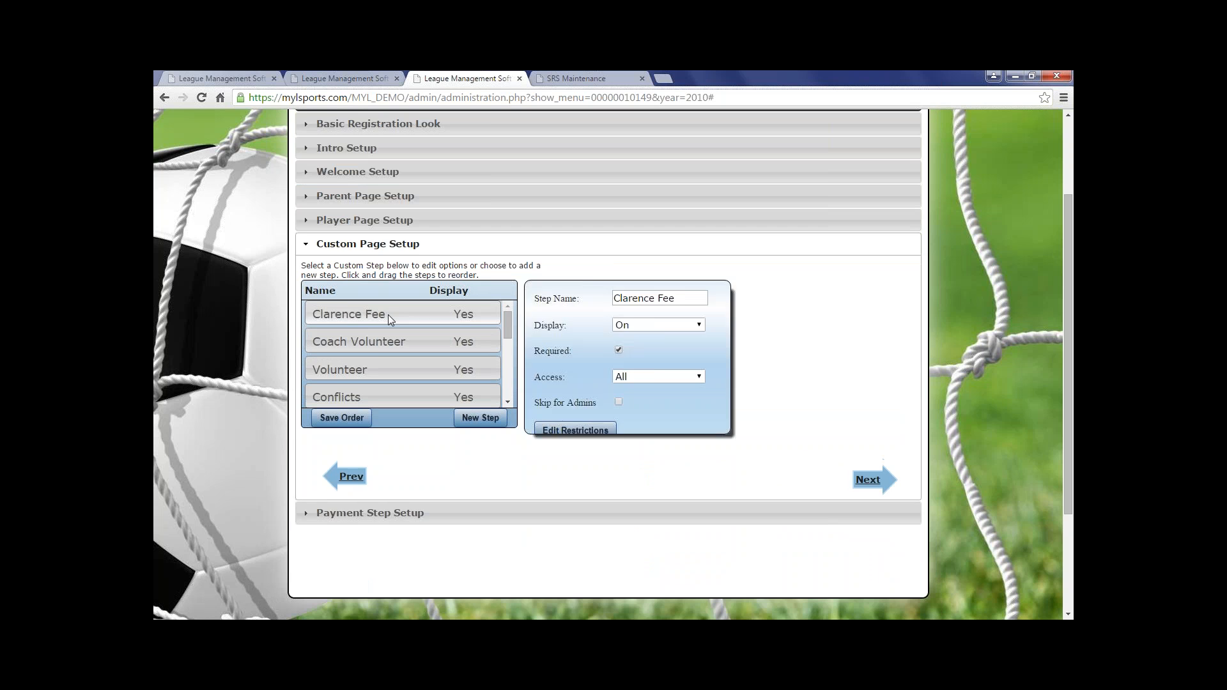
pyautogui.scroll(2, 388, 317)
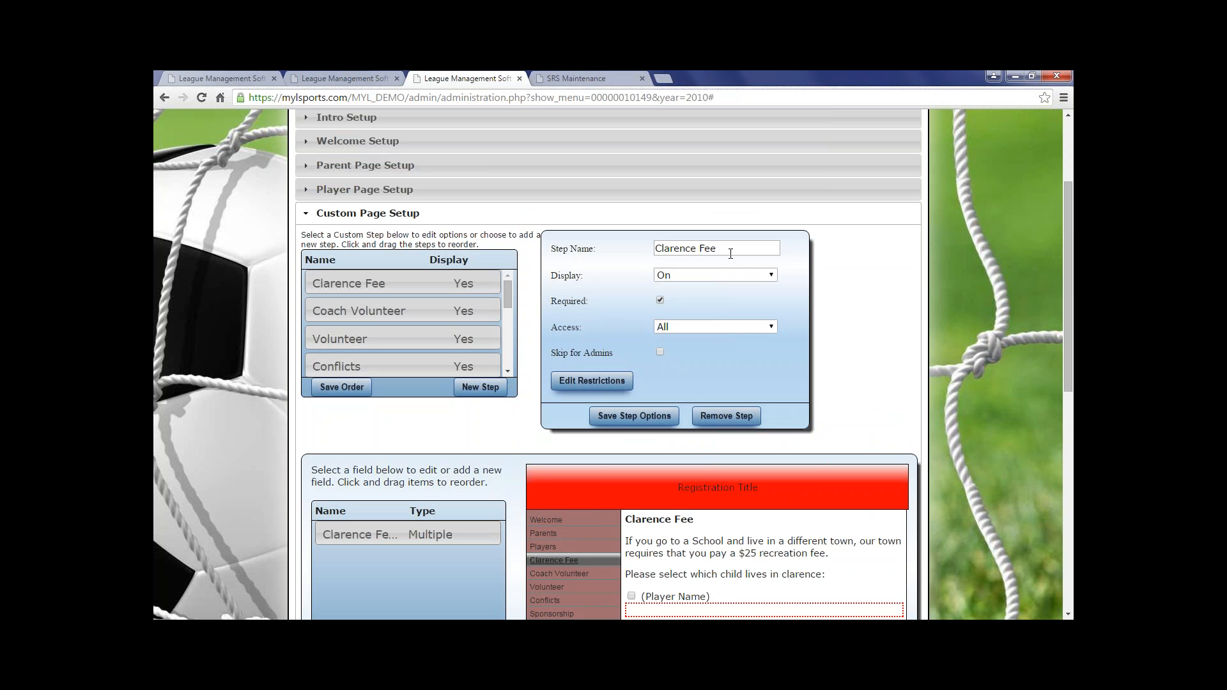
pyautogui.moveTo(728, 249); pyautogui.dragTo(650, 251)
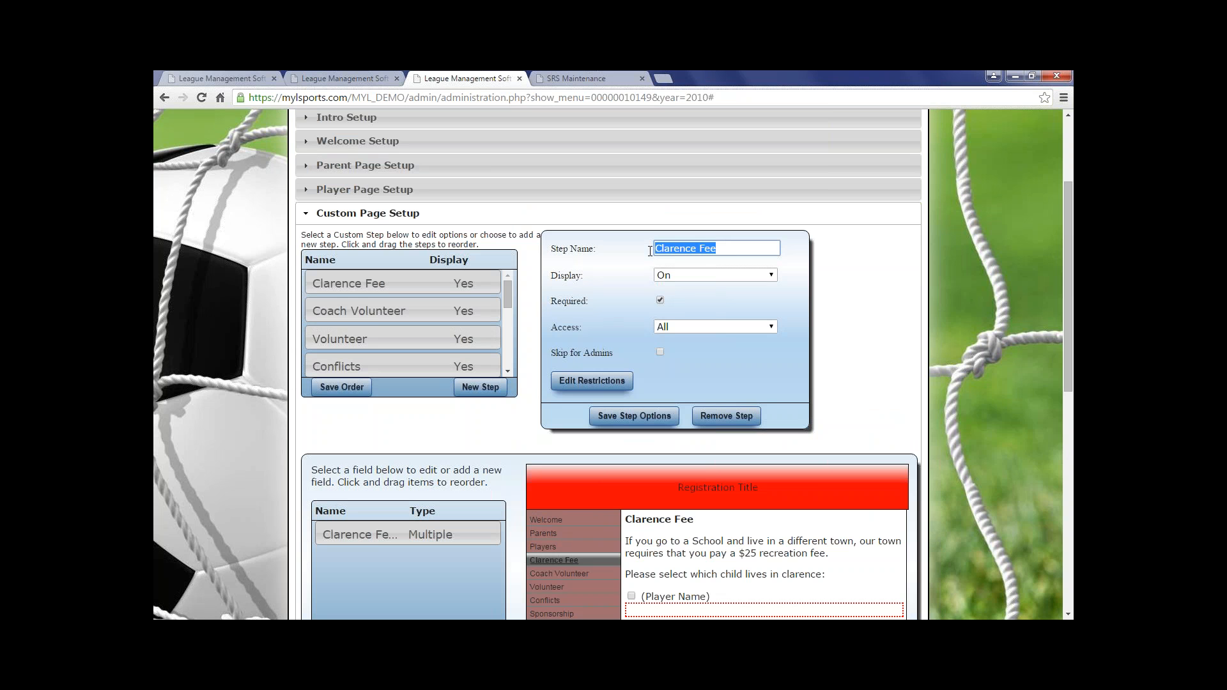
pyautogui.click(661, 300)
pyautogui.click(678, 307)
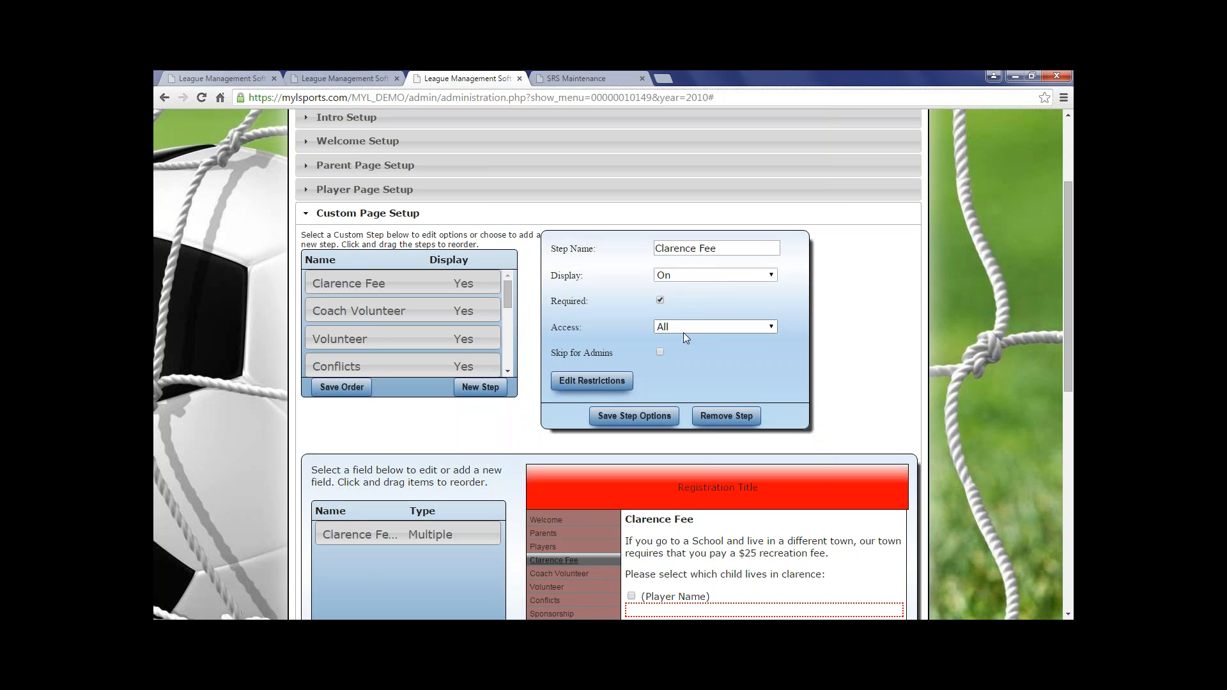
pyautogui.click(683, 329)
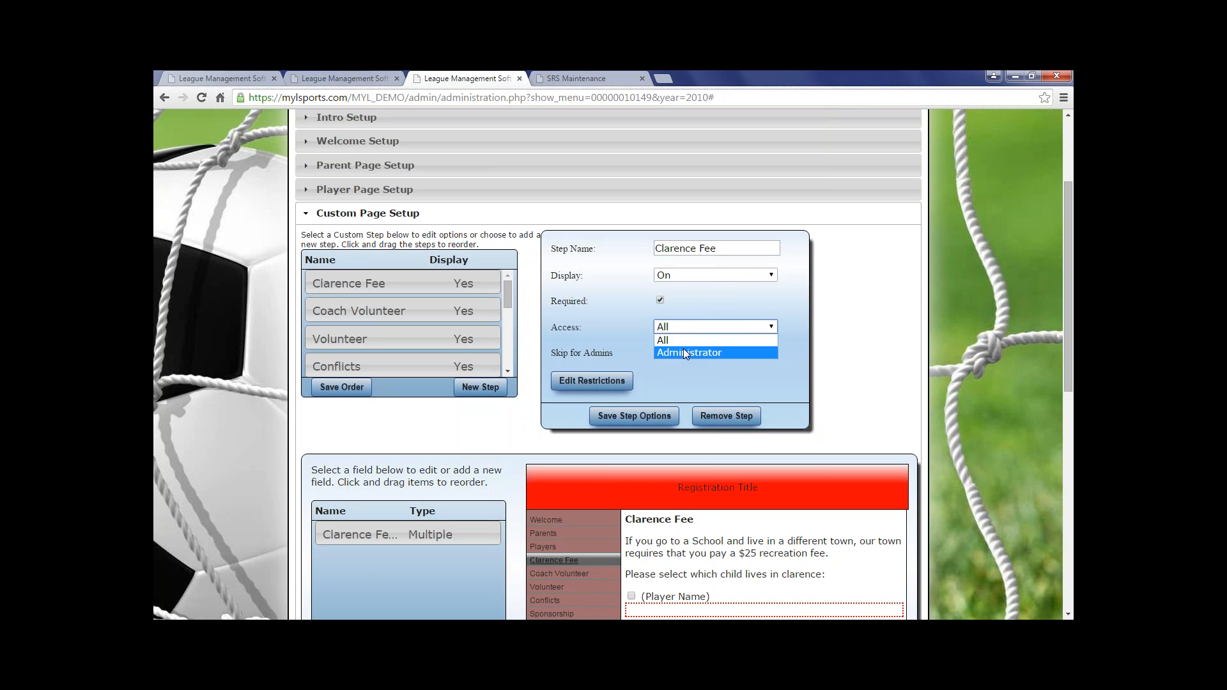
pyautogui.click(683, 339)
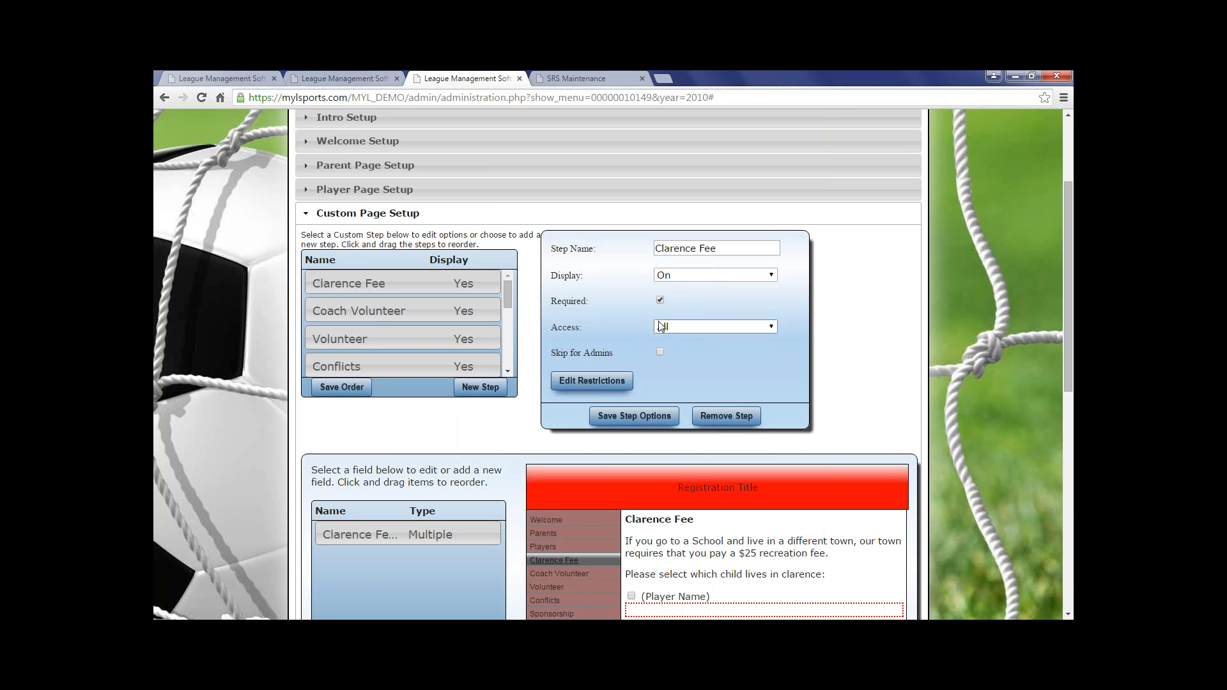
# Step: Open the Clarence Fee step's restrictions, choose Division as the type and check the other available restriction types
pyautogui.click(604, 388)
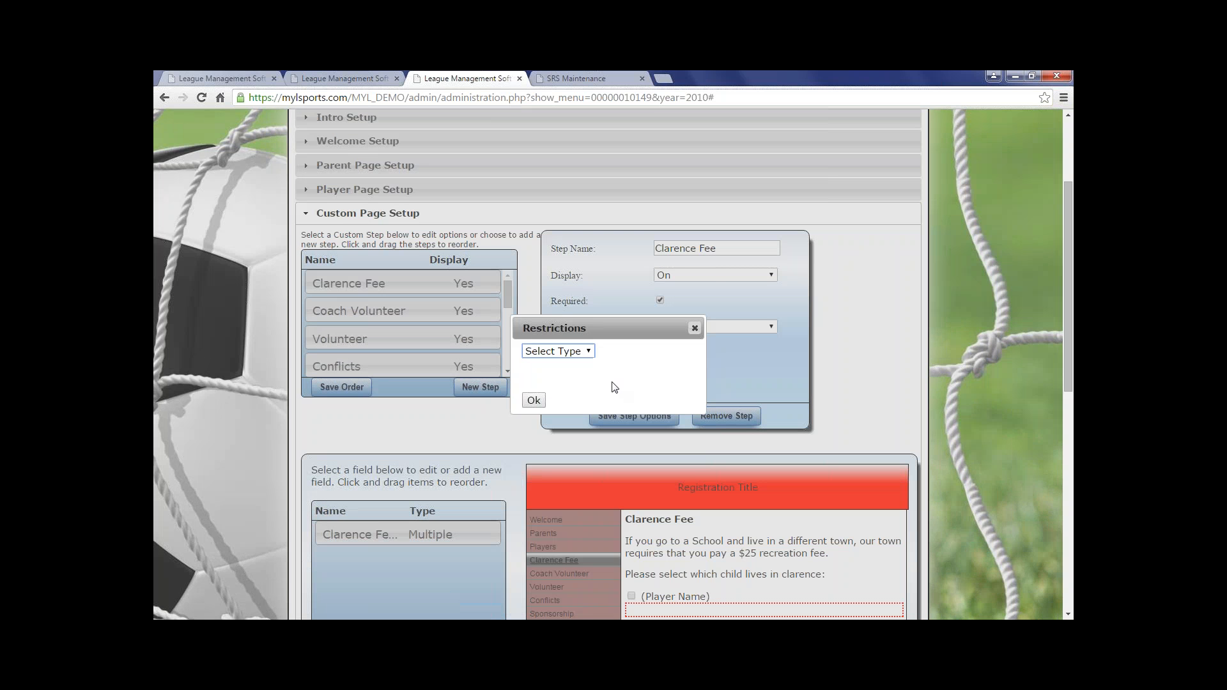
pyautogui.click(585, 353)
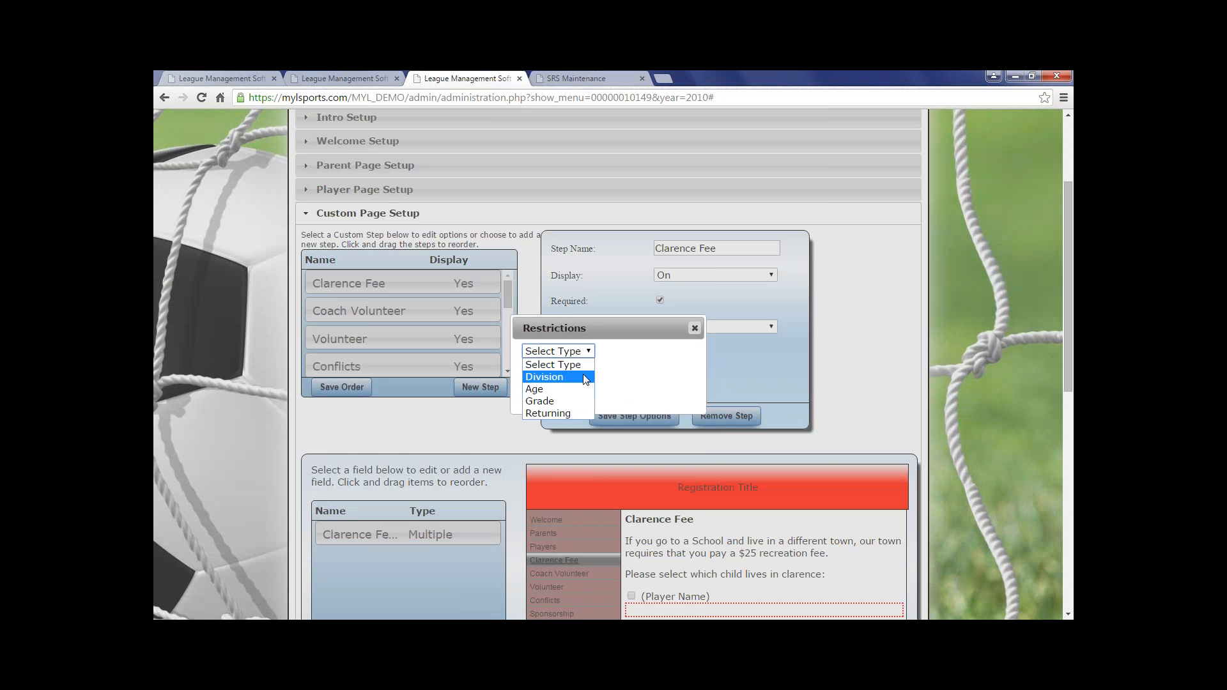
pyautogui.click(582, 377)
pyautogui.scroll(-3, 653, 417)
pyautogui.scroll(2, 653, 417)
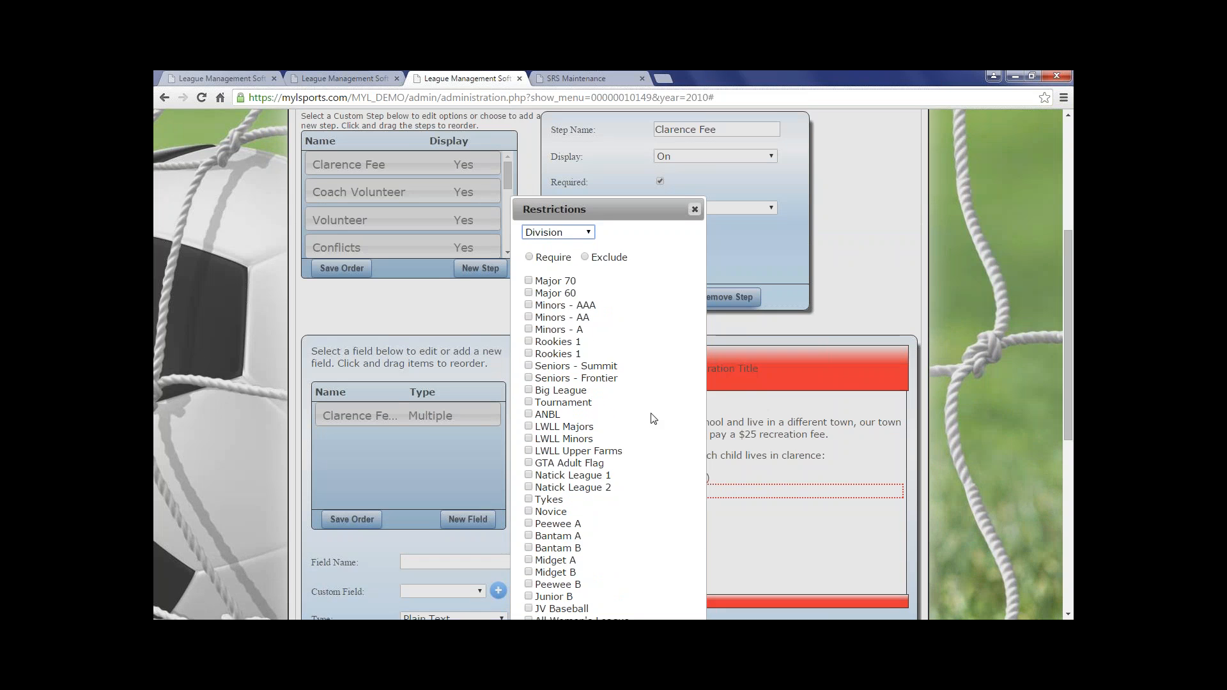
pyautogui.click(578, 293)
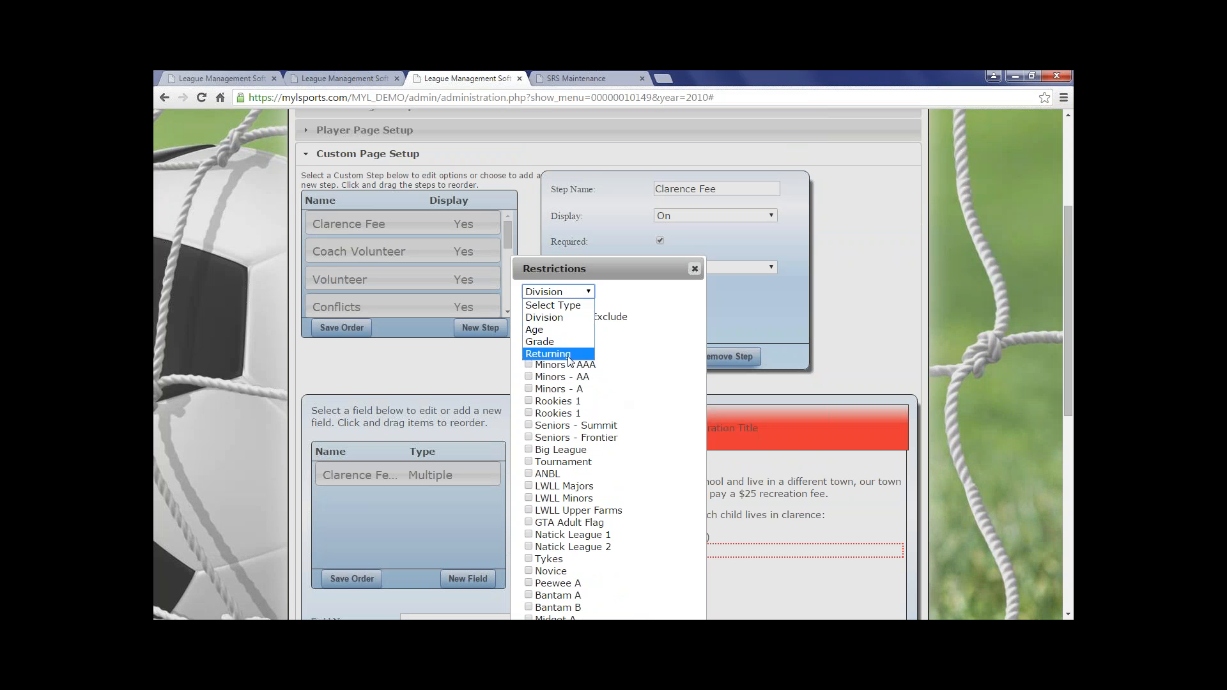
pyautogui.press('Escape')
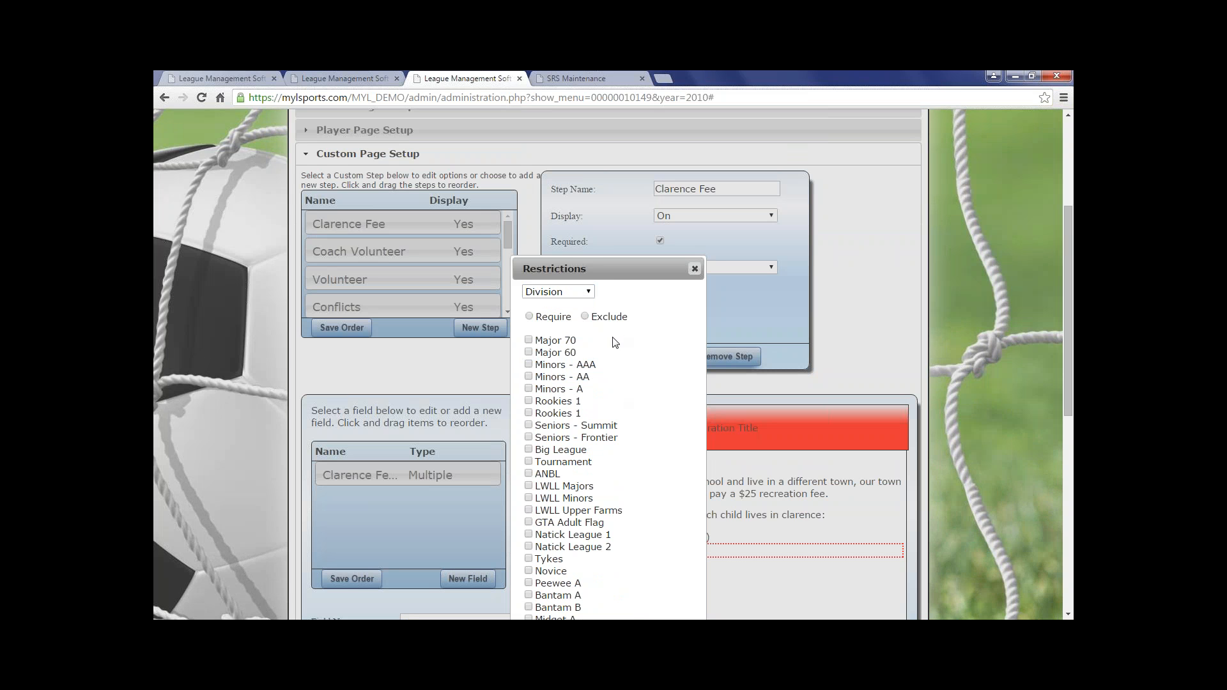
# Step: Set the division restriction to Exclude, look through the divisions and accept the restrictions
pyautogui.click(529, 318)
pyautogui.click(584, 316)
pyautogui.scroll(-6, 643, 380)
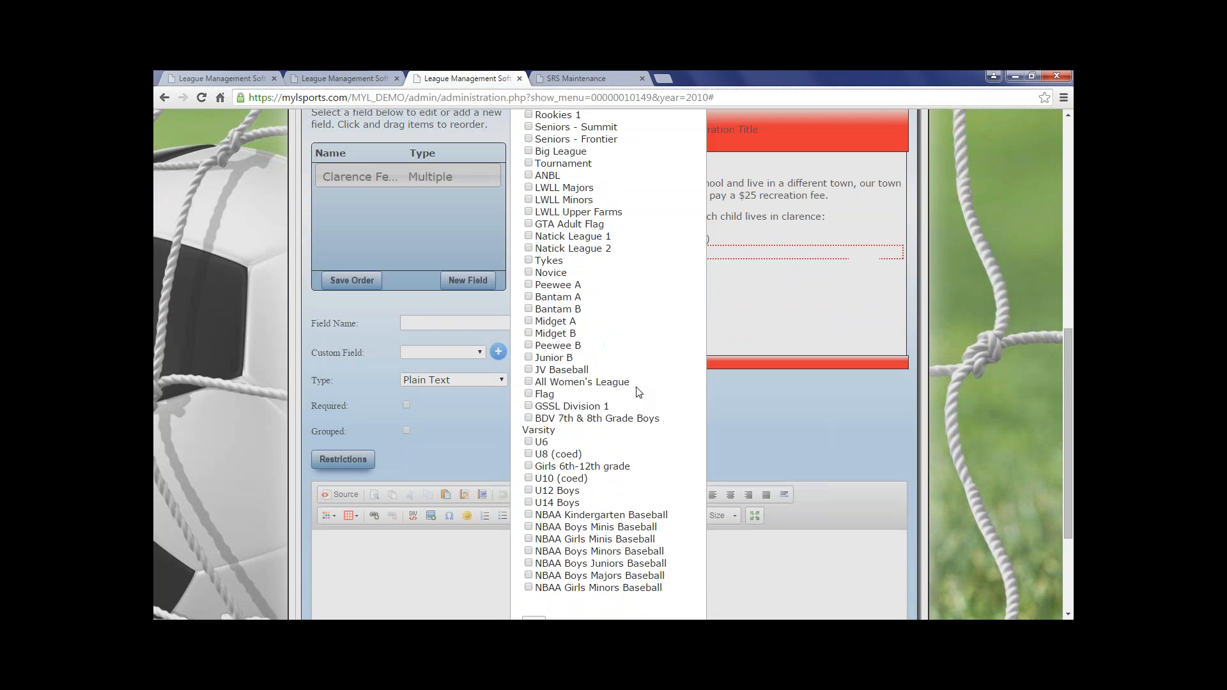
pyautogui.scroll(-2, 625, 393)
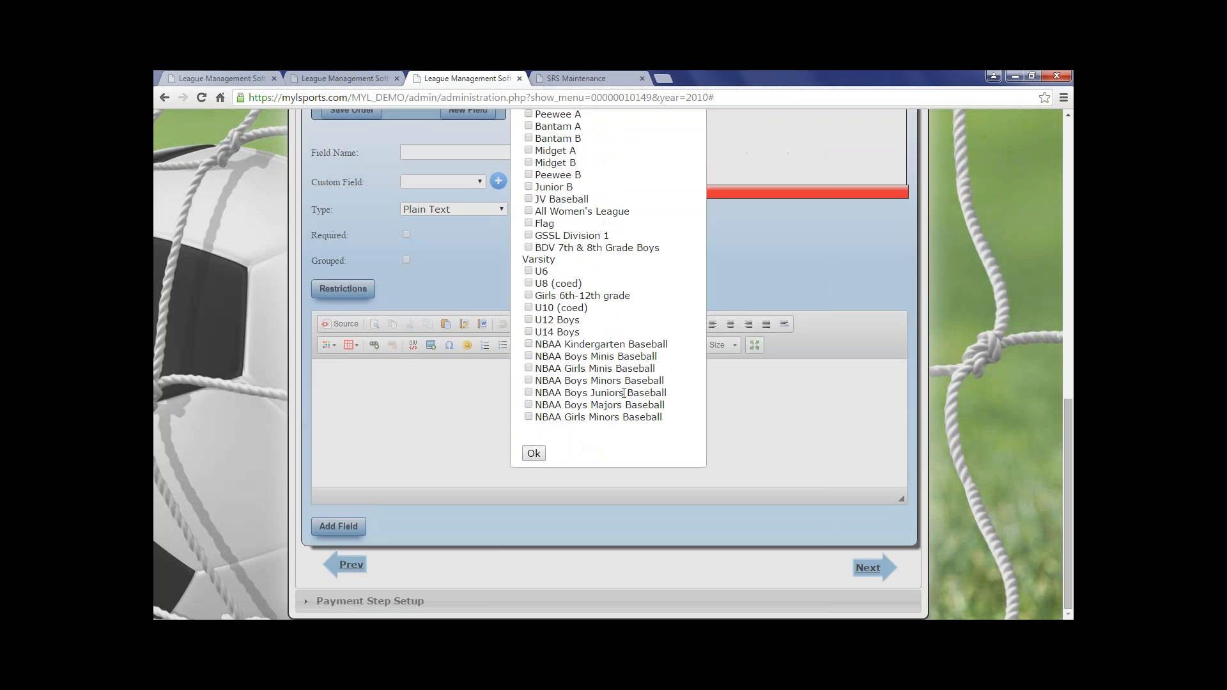
pyautogui.click(533, 454)
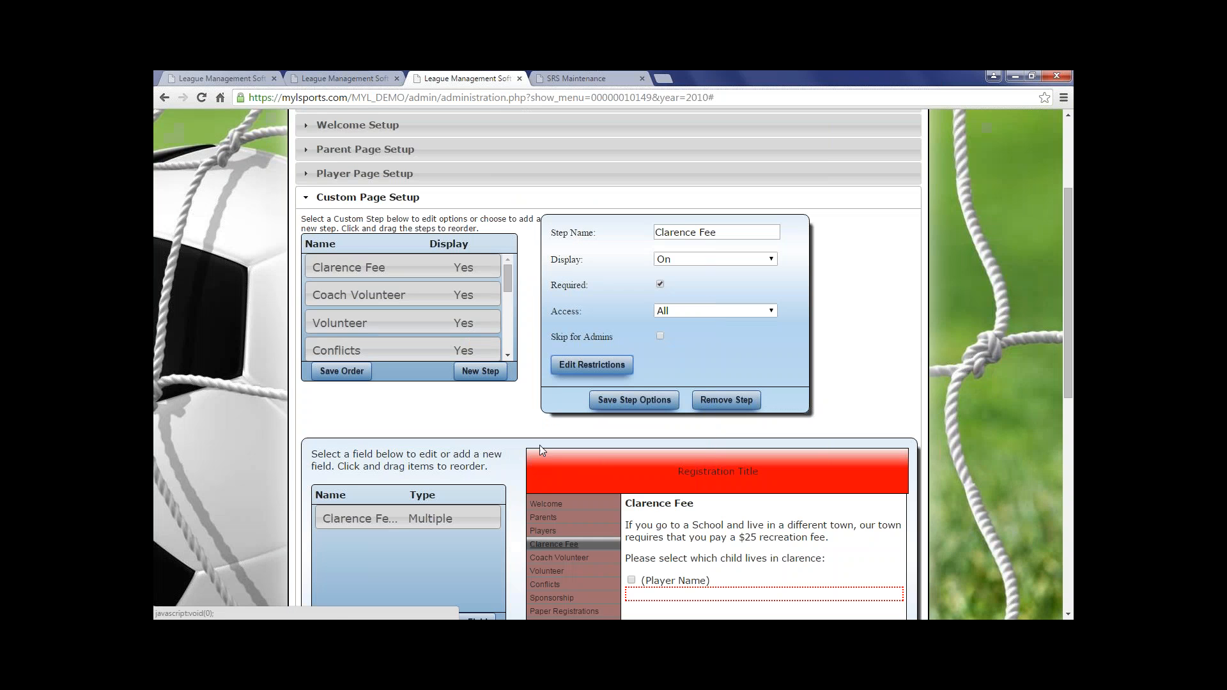
pyautogui.scroll(-1, 740, 359)
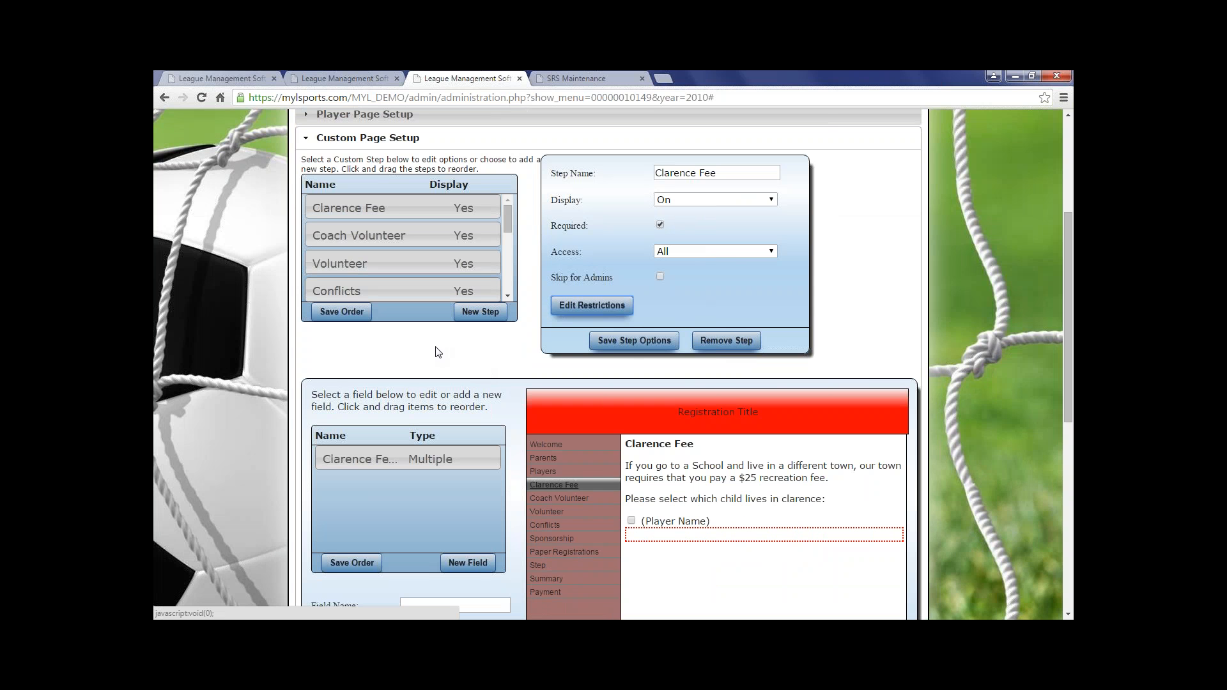
# Step: Adjust the position of the Clarence Fee custom step at the start of the list and save the step order
pyautogui.moveTo(439, 215)
pyautogui.mouseDown()
pyautogui.moveTo(437, 251)
pyautogui.moveTo(438, 199)
pyautogui.mouseUp()
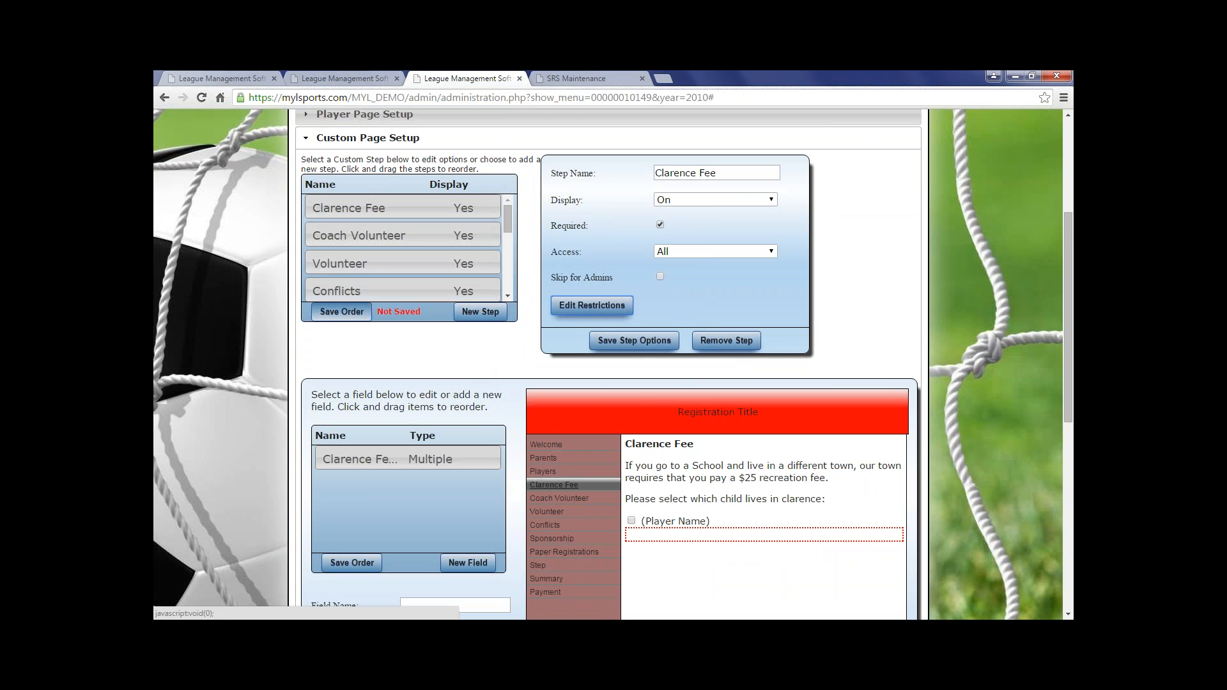
pyautogui.click(359, 315)
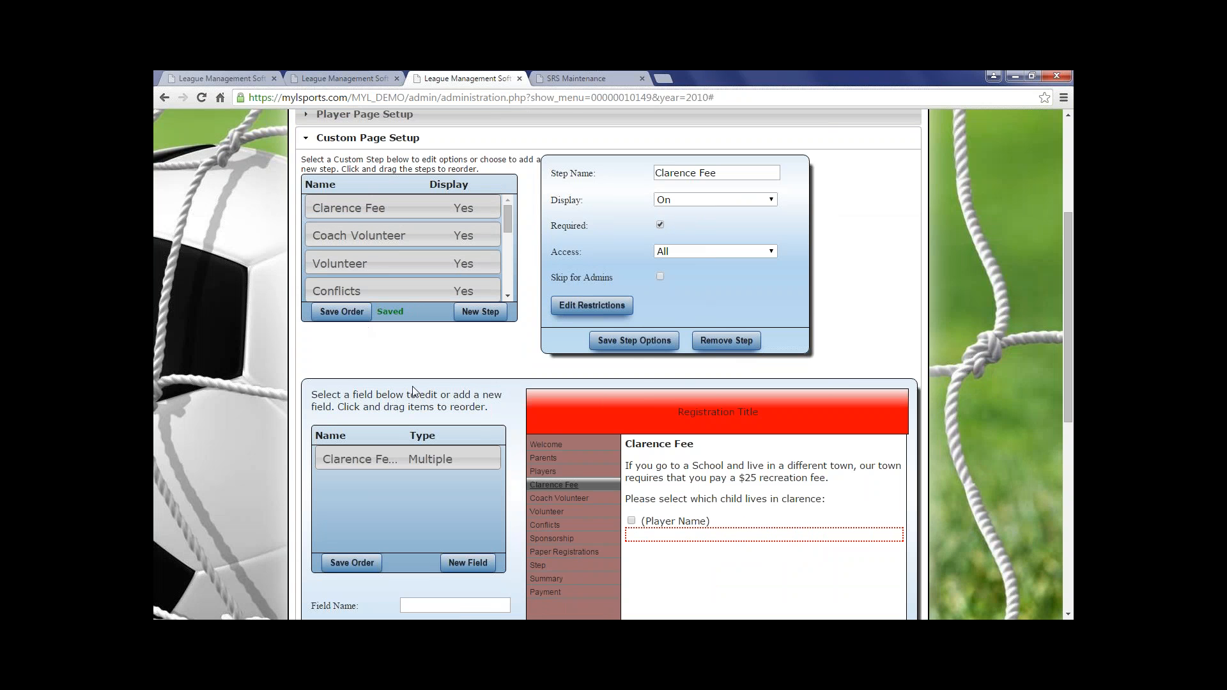
# Step: Open the Clarence Fee Selection field and review its custom field, type, required and grouped options and its text
pyautogui.scroll(-1, 435, 446)
pyautogui.scroll(-2, 433, 443)
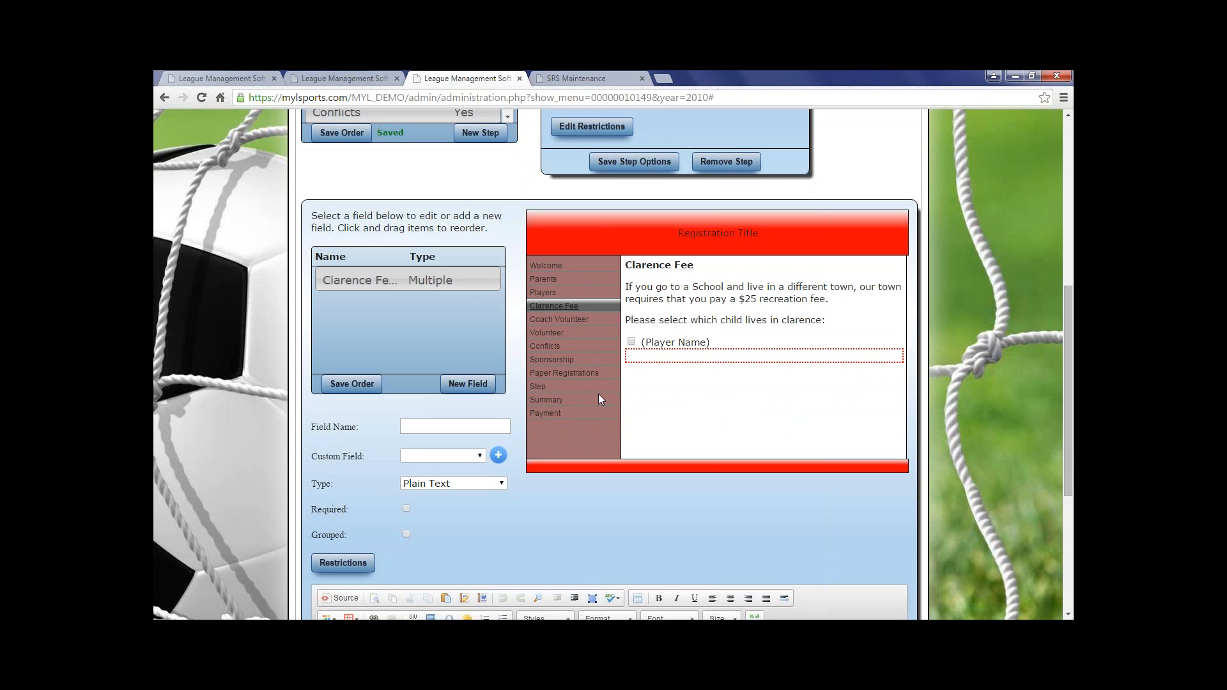
pyautogui.click(407, 282)
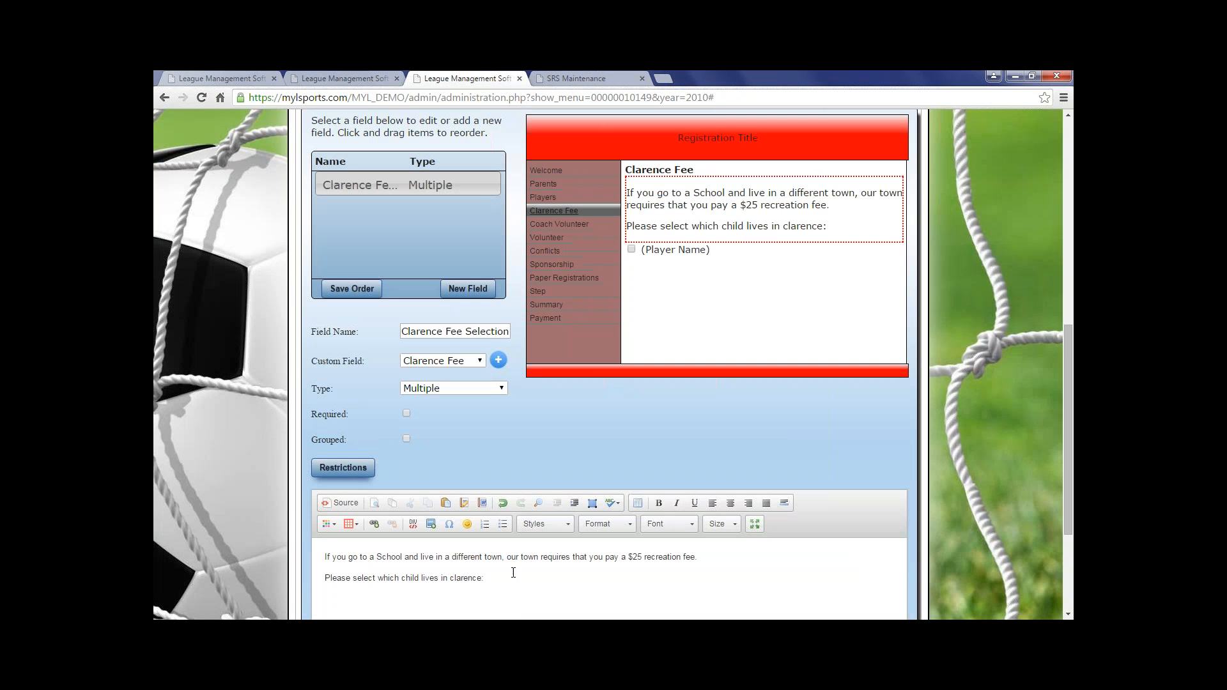
pyautogui.scroll(2, 557, 575)
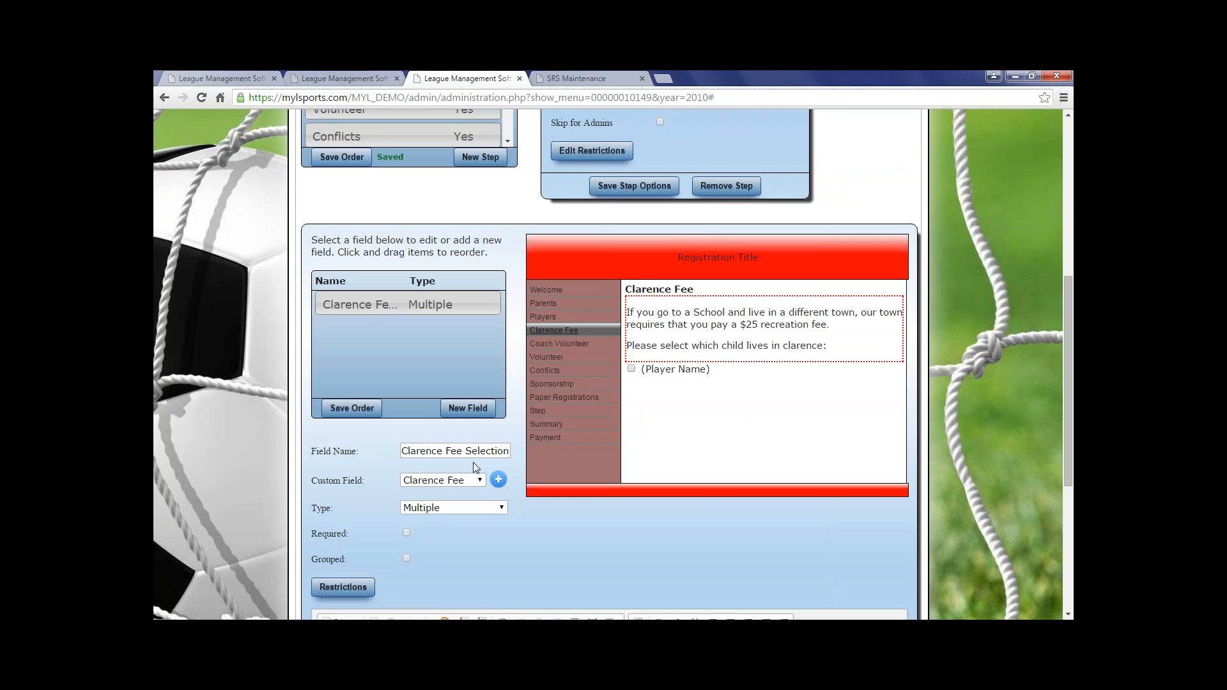
pyautogui.scroll(-2, 473, 462)
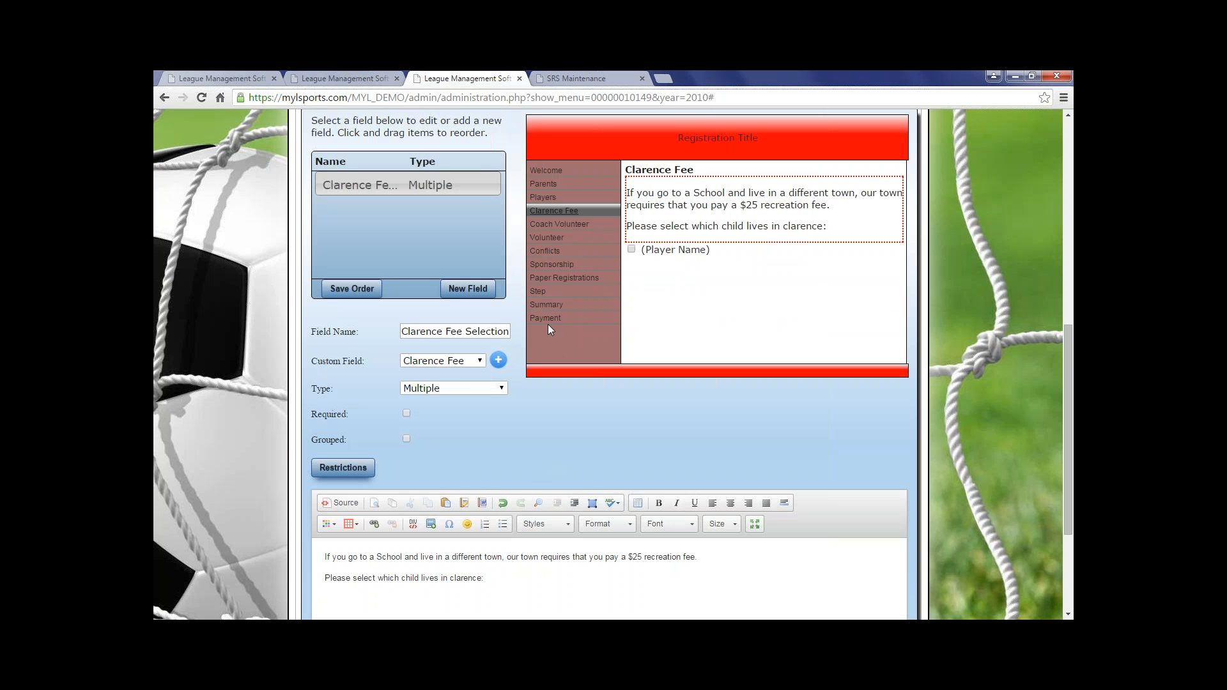
pyautogui.click(474, 362)
pyautogui.click(474, 362)
# Step: Open the Add Custom Field form, check the field relation and type choices, and close it without adding a field
pyautogui.click(498, 360)
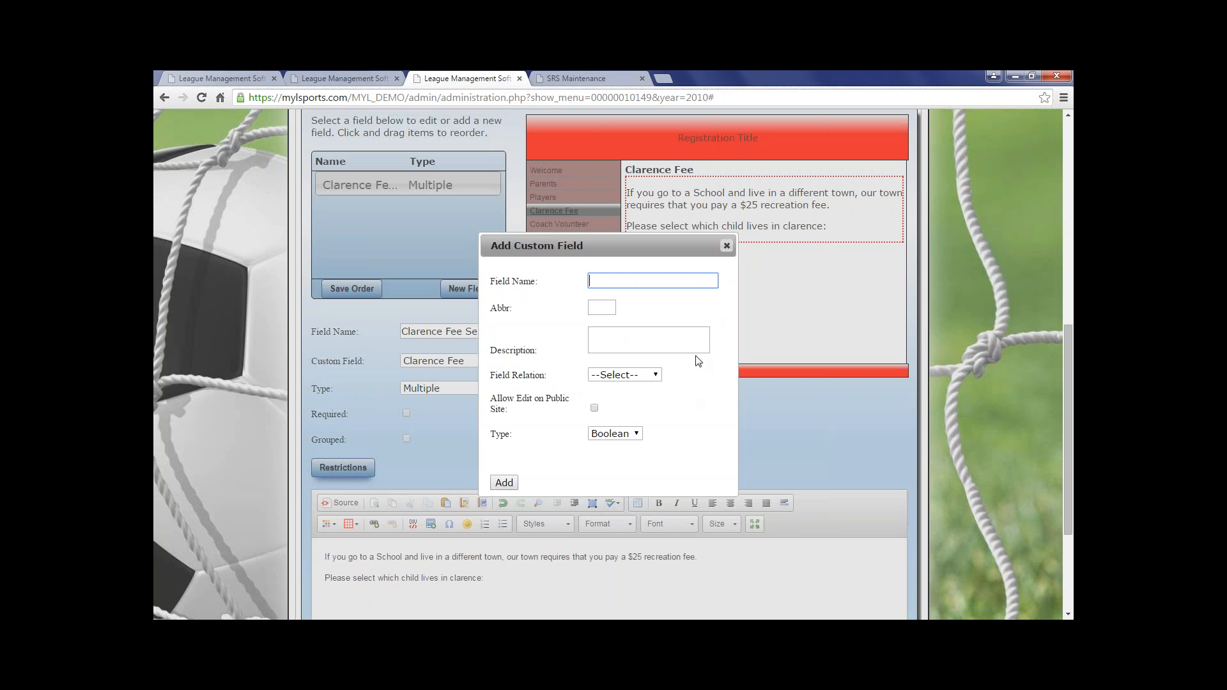
pyautogui.click(656, 383)
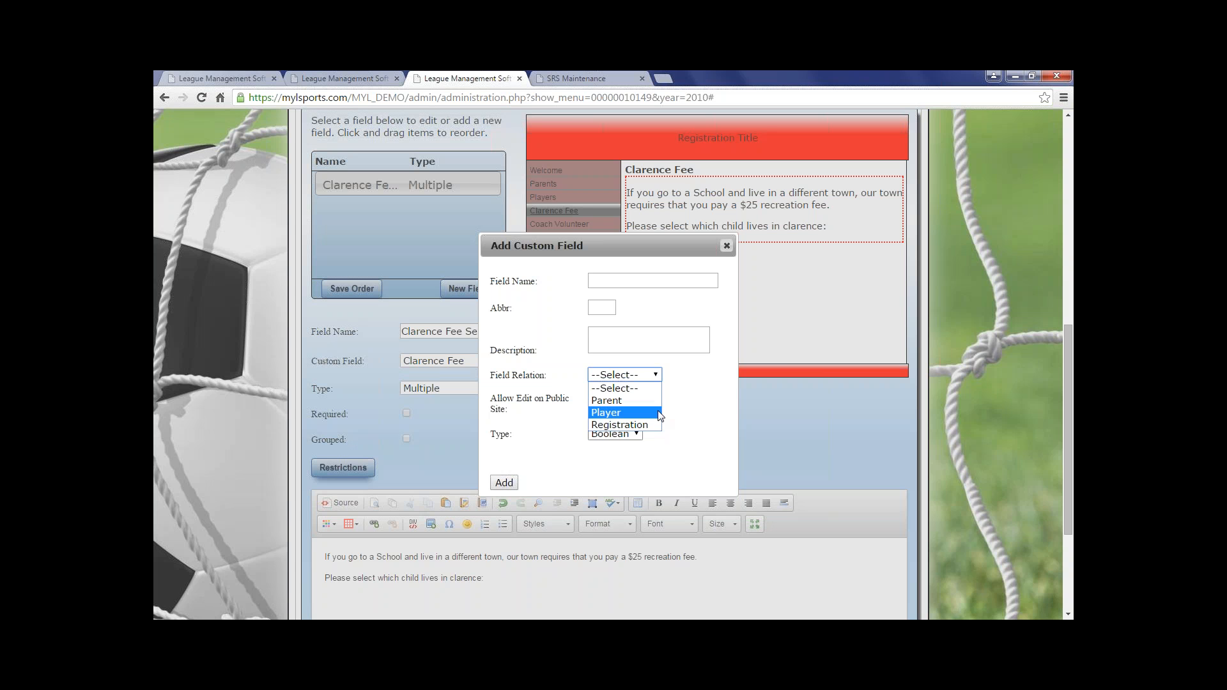
pyautogui.click(676, 412)
pyautogui.click(623, 434)
pyautogui.click(677, 387)
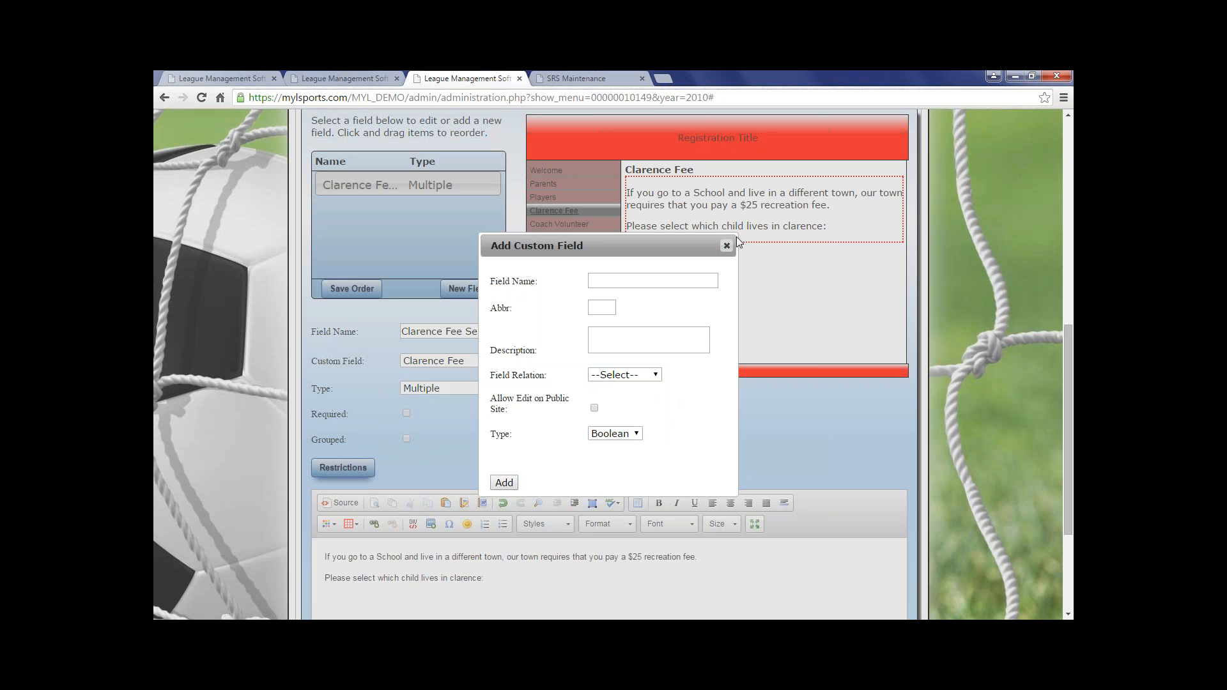
pyautogui.click(726, 245)
# Step: Open the Clarence Fee Selection field's restrictions, view the Division options and close them without applying any
pyautogui.scroll(-1, 413, 466)
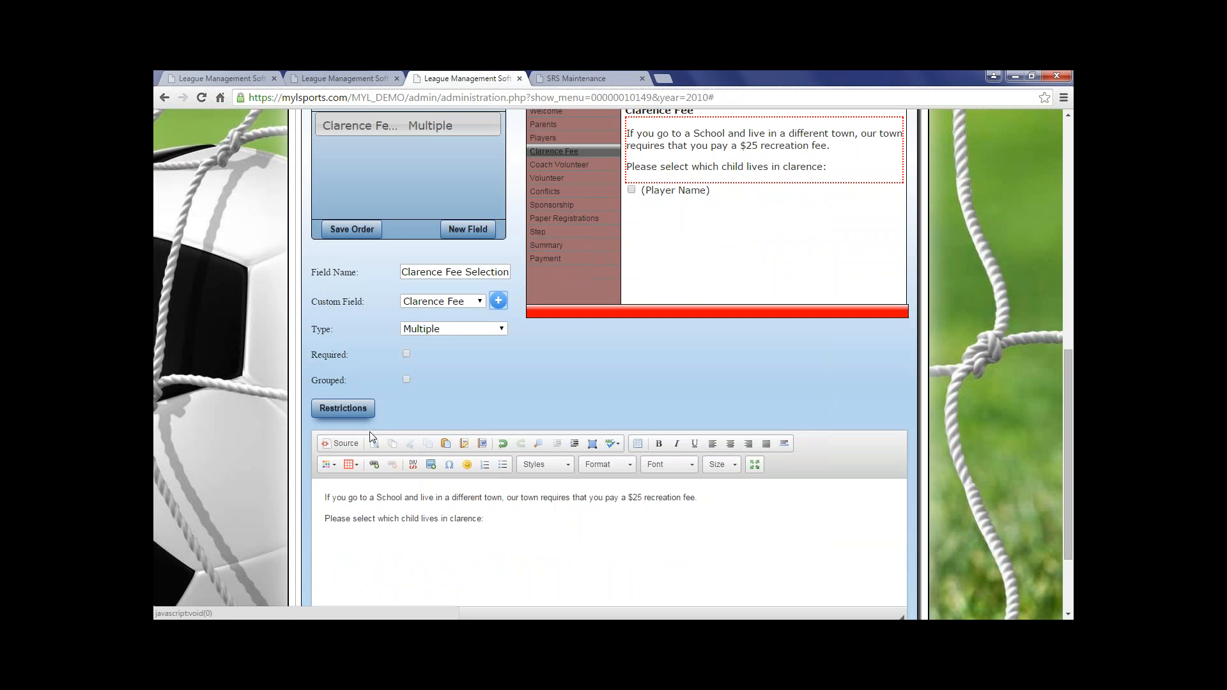
pyautogui.click(343, 409)
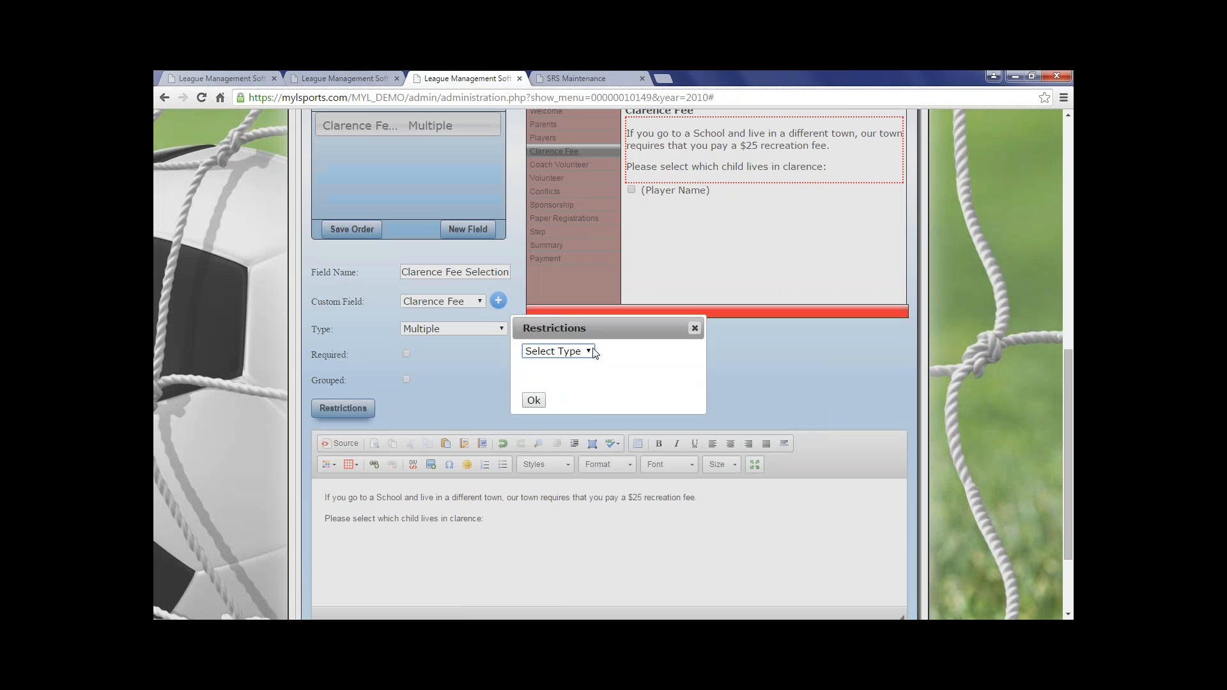
pyautogui.click(580, 352)
pyautogui.click(568, 377)
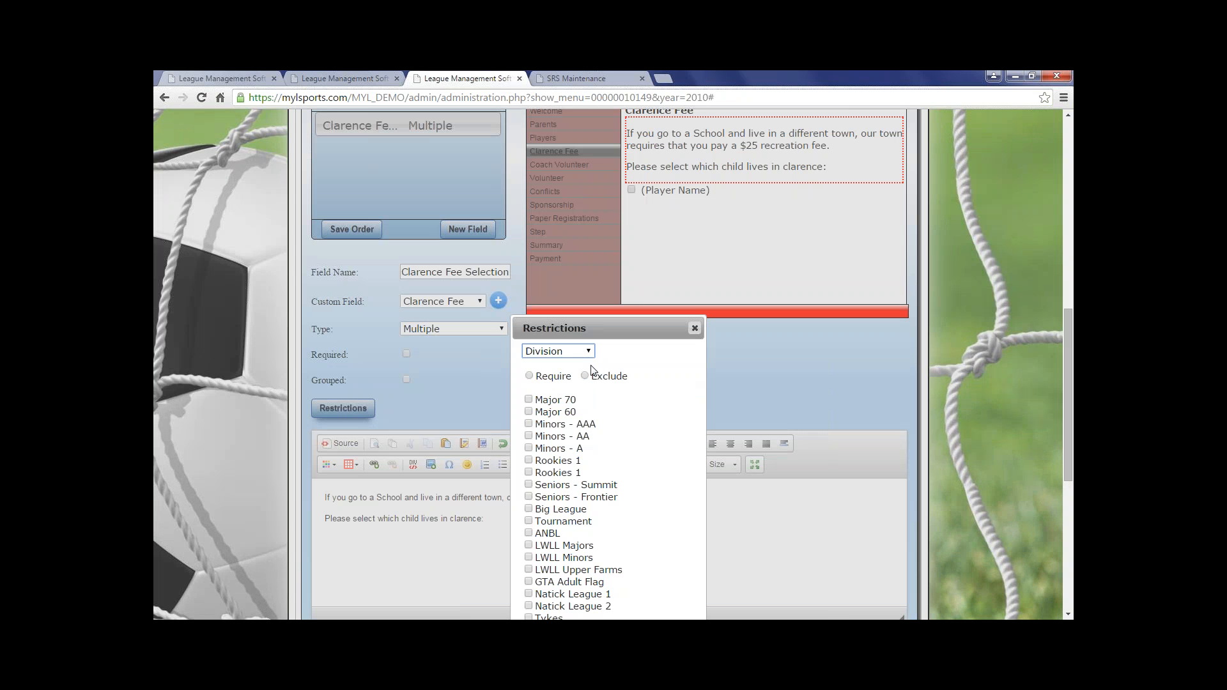
pyautogui.click(695, 328)
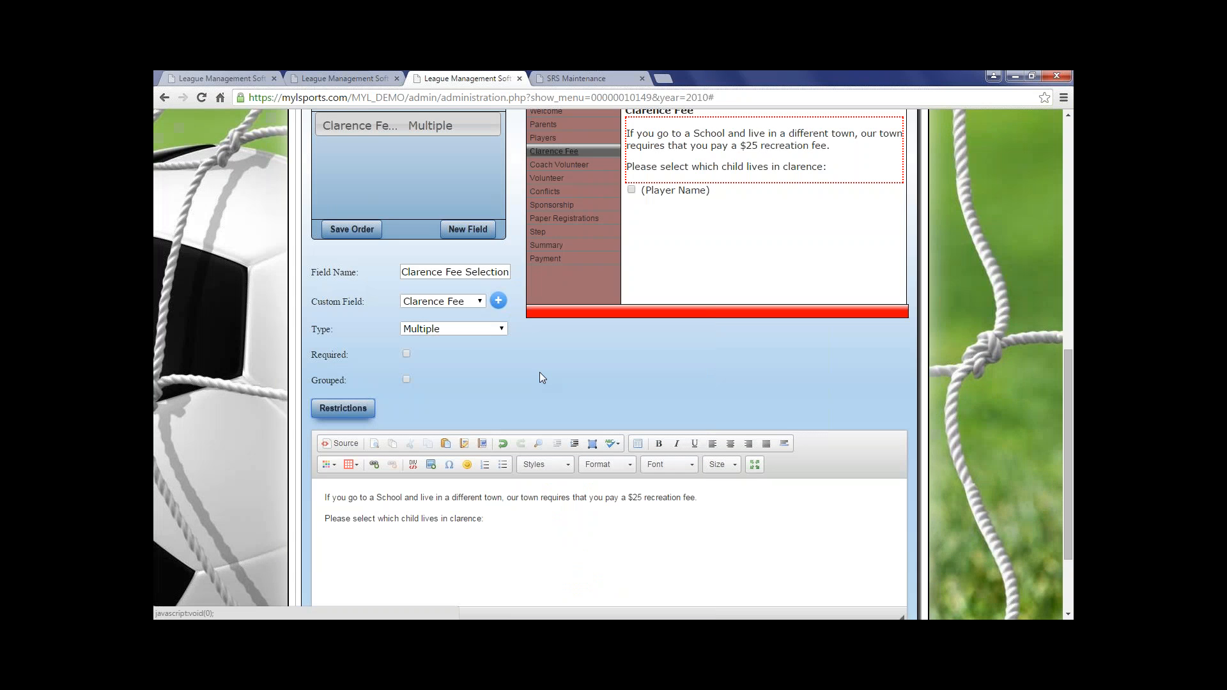
# Step: Review the Coach Volunteer and Volunteer custom steps and open the Volunteer step's Field Maintenance field to examine its settings
pyautogui.scroll(3, 512, 339)
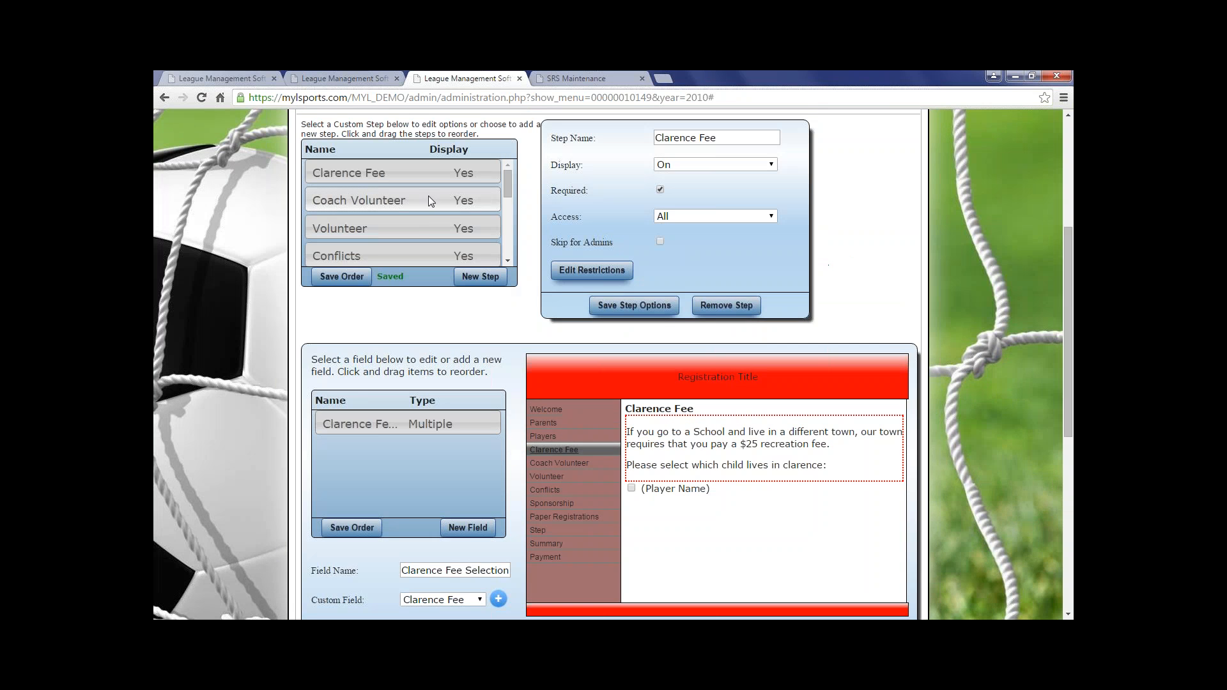
pyautogui.click(424, 217)
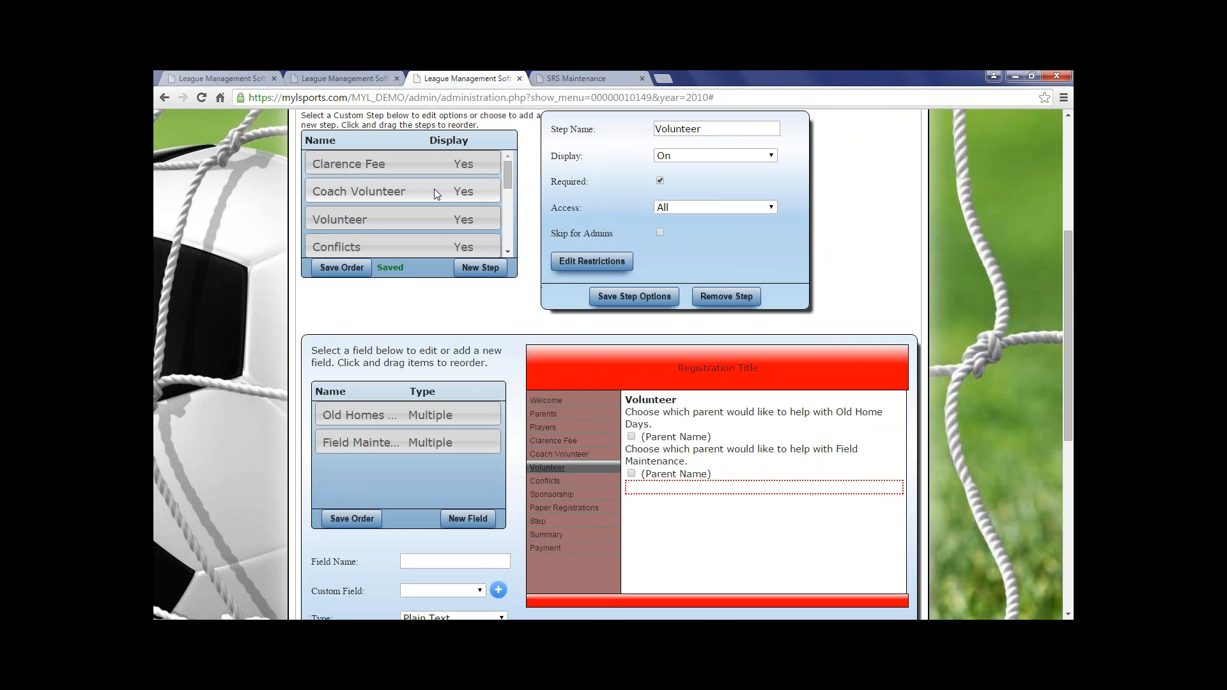
pyautogui.click(435, 189)
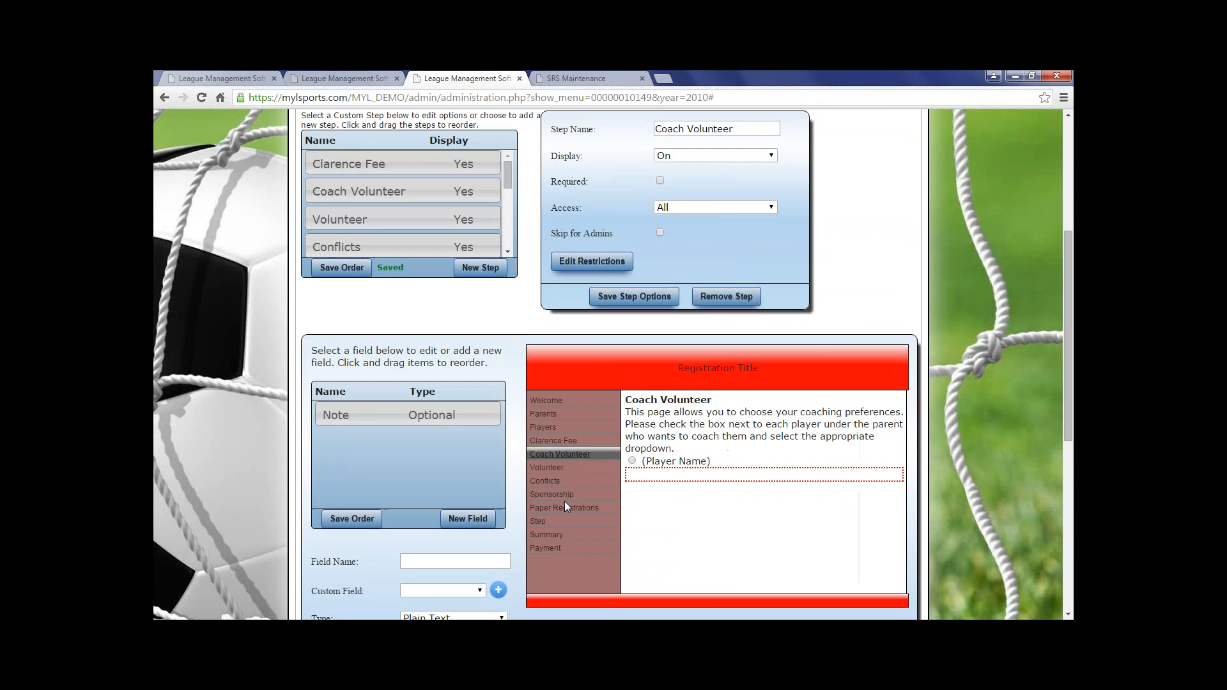
pyautogui.click(547, 468)
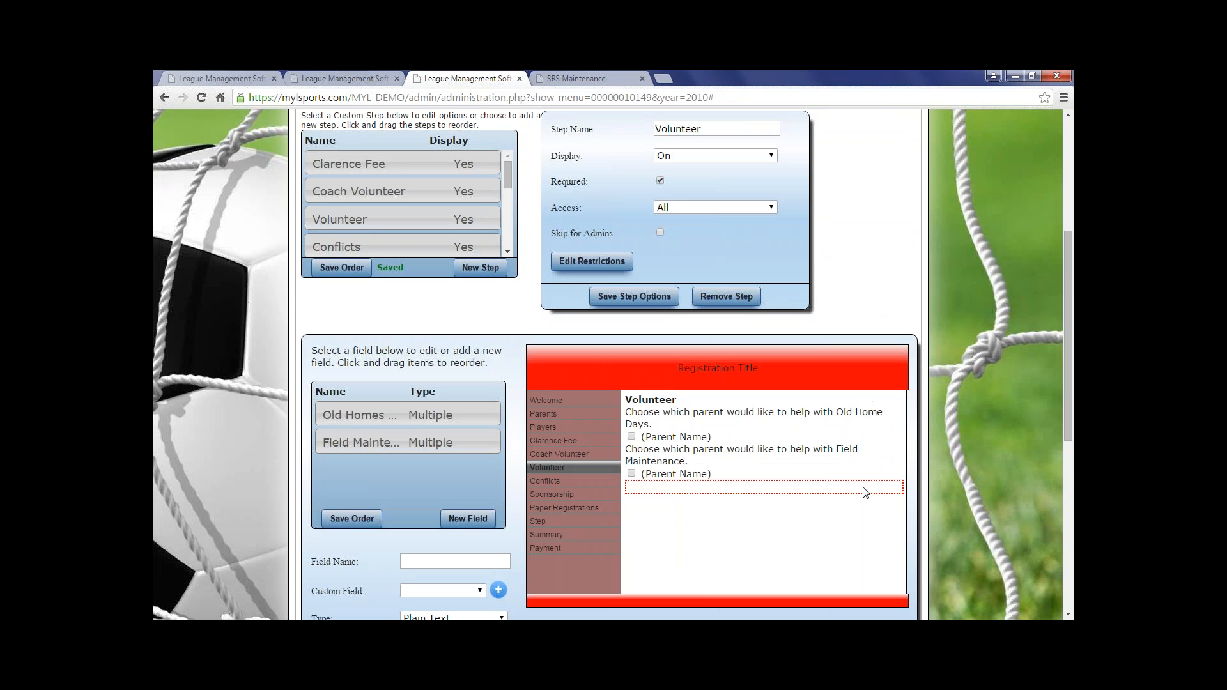
pyautogui.click(678, 467)
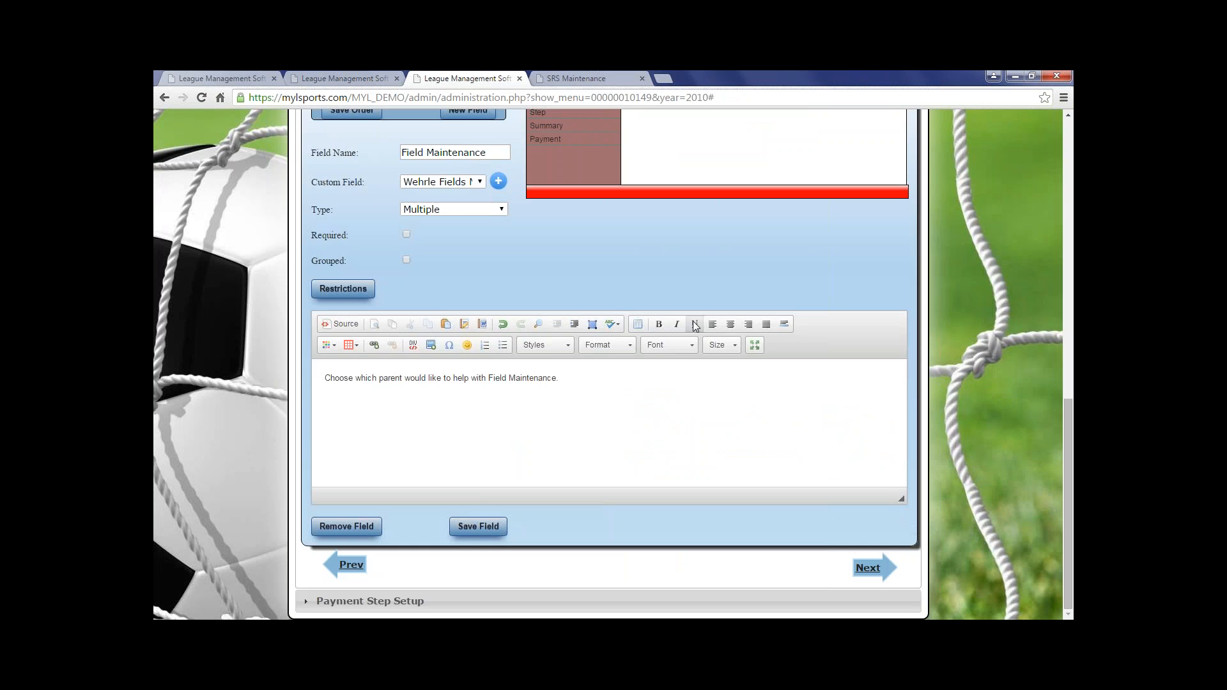
pyautogui.scroll(3, 689, 353)
pyautogui.scroll(-3, 673, 421)
# Step: Advance to the Payment Step Setup and look through the list of fee groups
pyautogui.click(877, 575)
pyautogui.scroll(-1, 706, 492)
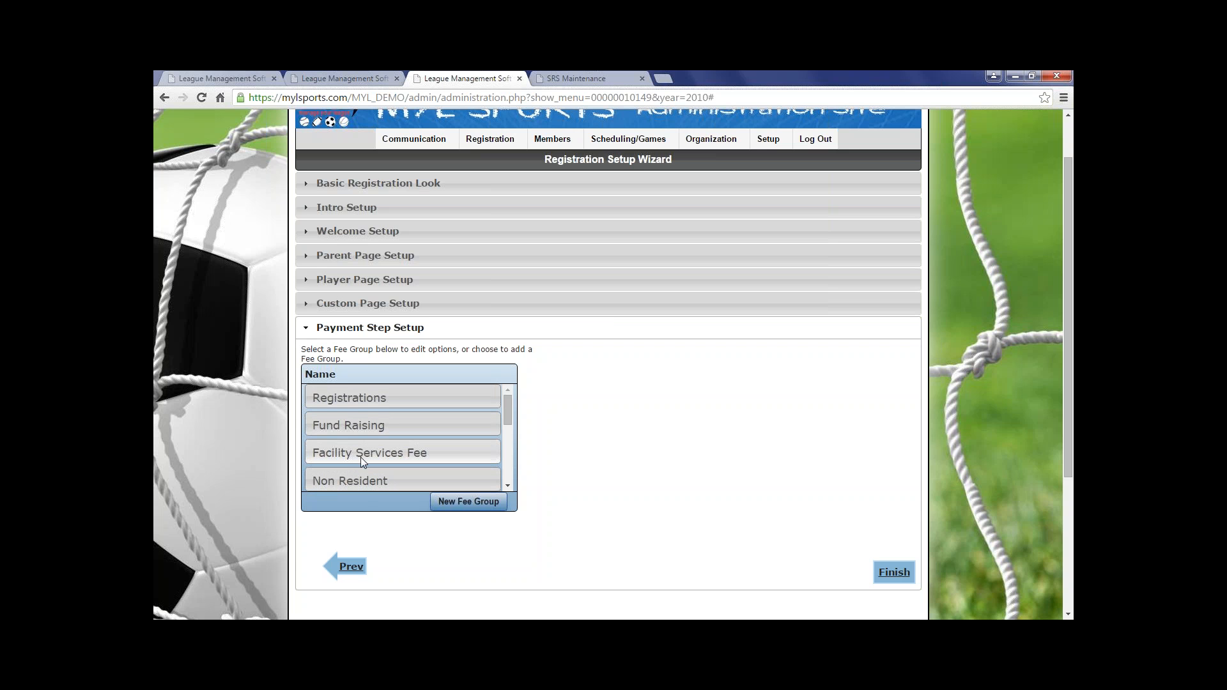
pyautogui.scroll(-5, 372, 416)
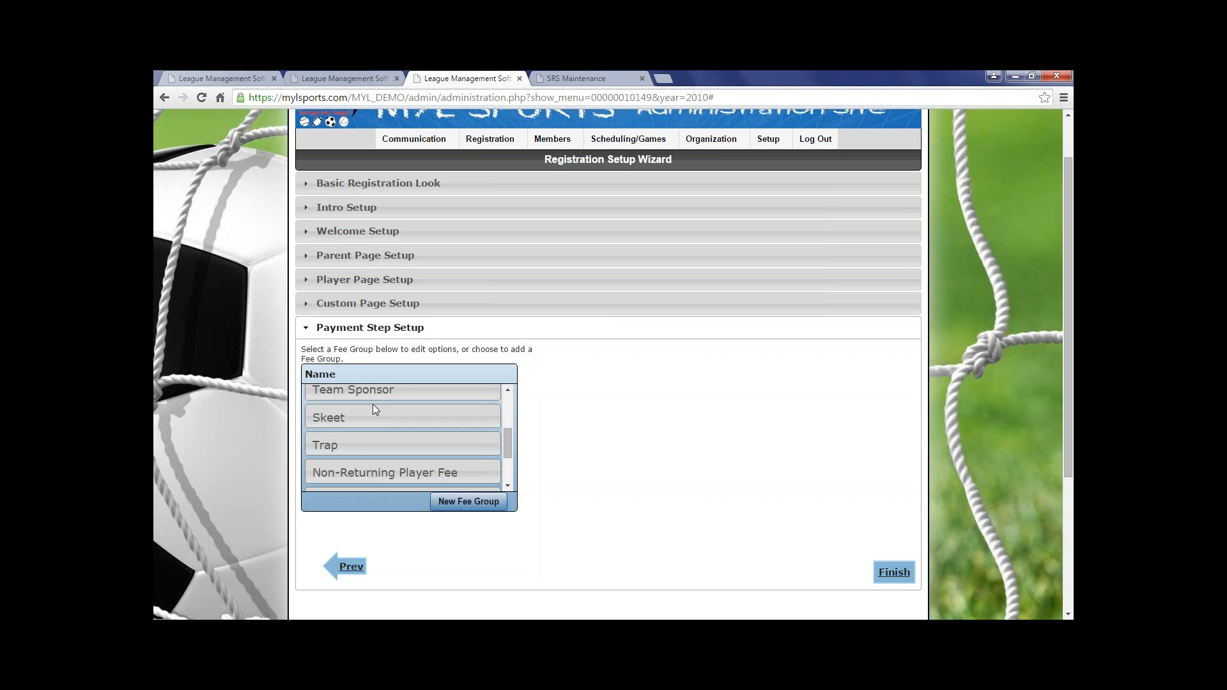
pyautogui.scroll(-3, 370, 423)
pyautogui.scroll(10, 364, 451)
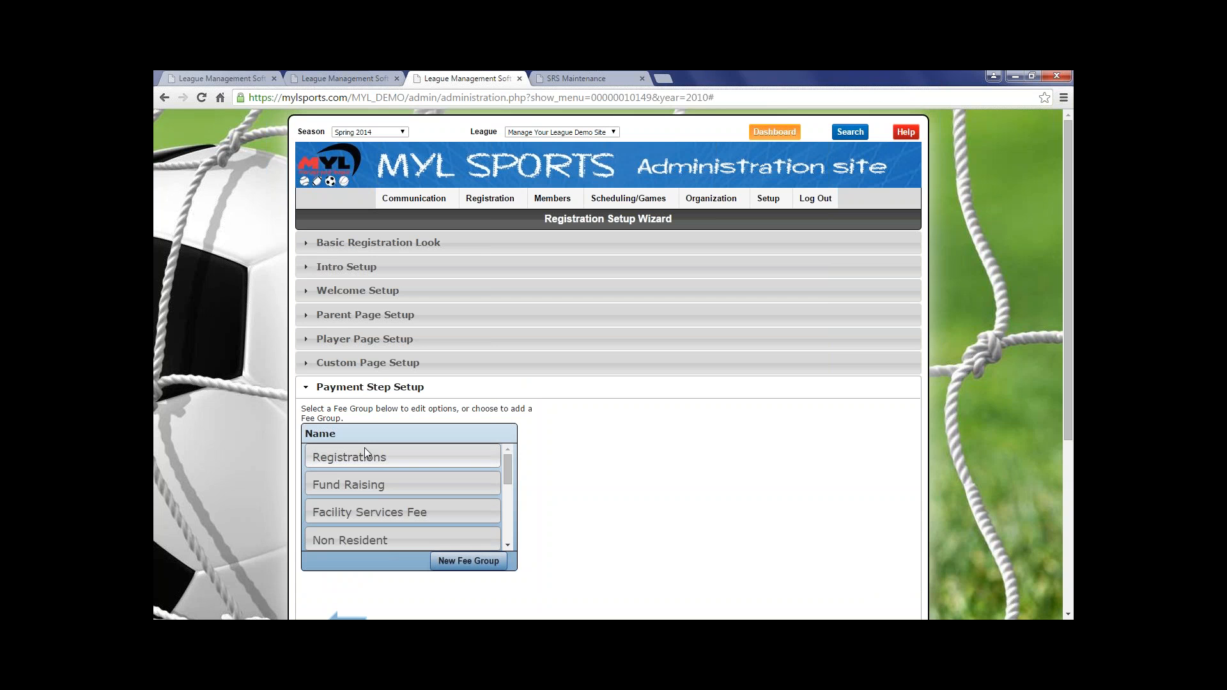
# Step: Open the Registrations fee group, keep Registration as its payment group and $0 as its family maximum, and save the group options
pyautogui.click(367, 459)
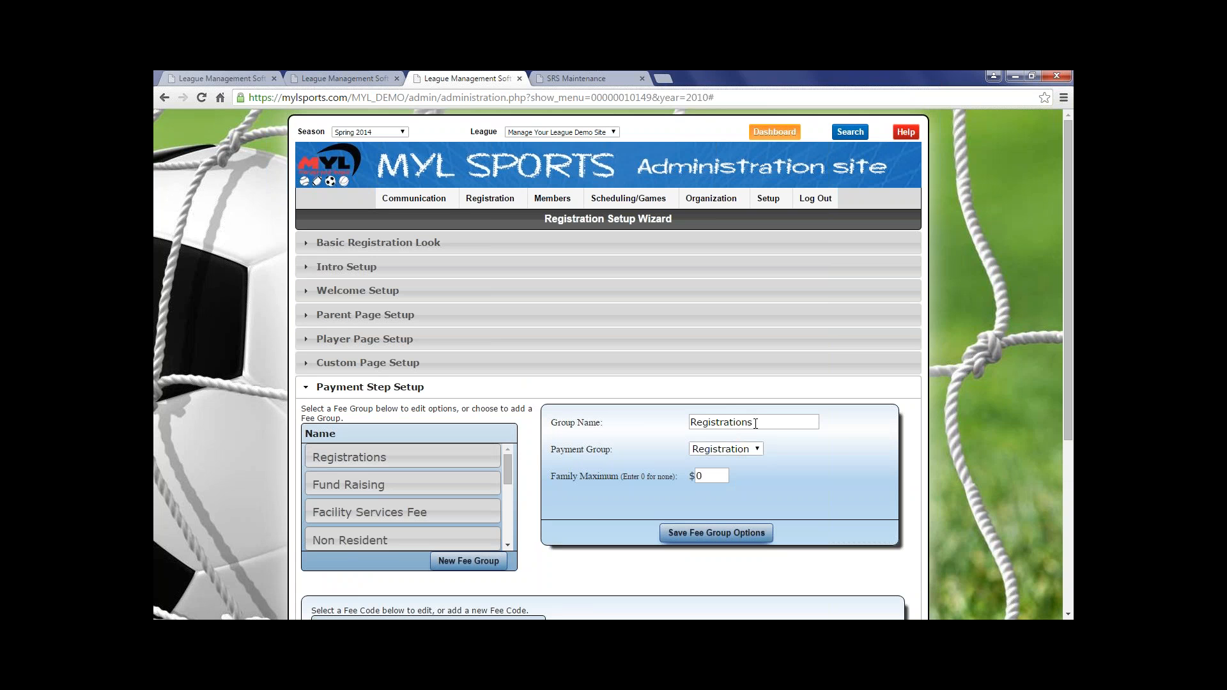
pyautogui.click(748, 450)
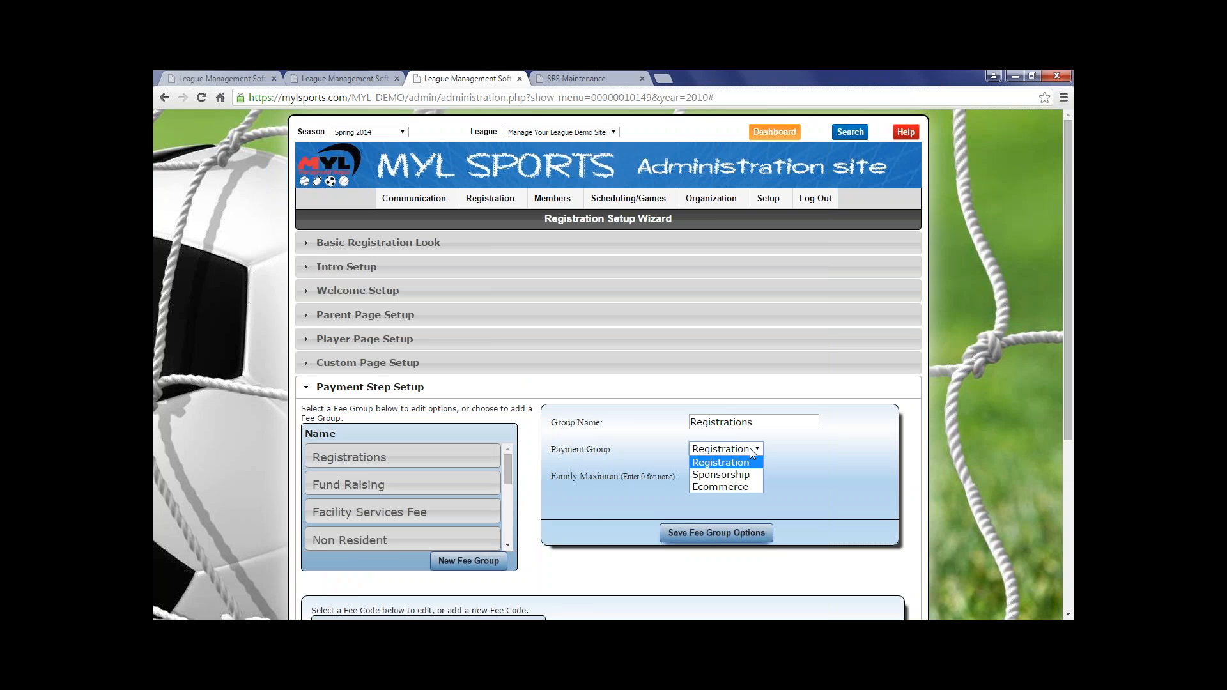
pyautogui.click(749, 460)
pyautogui.scroll(-1, 749, 458)
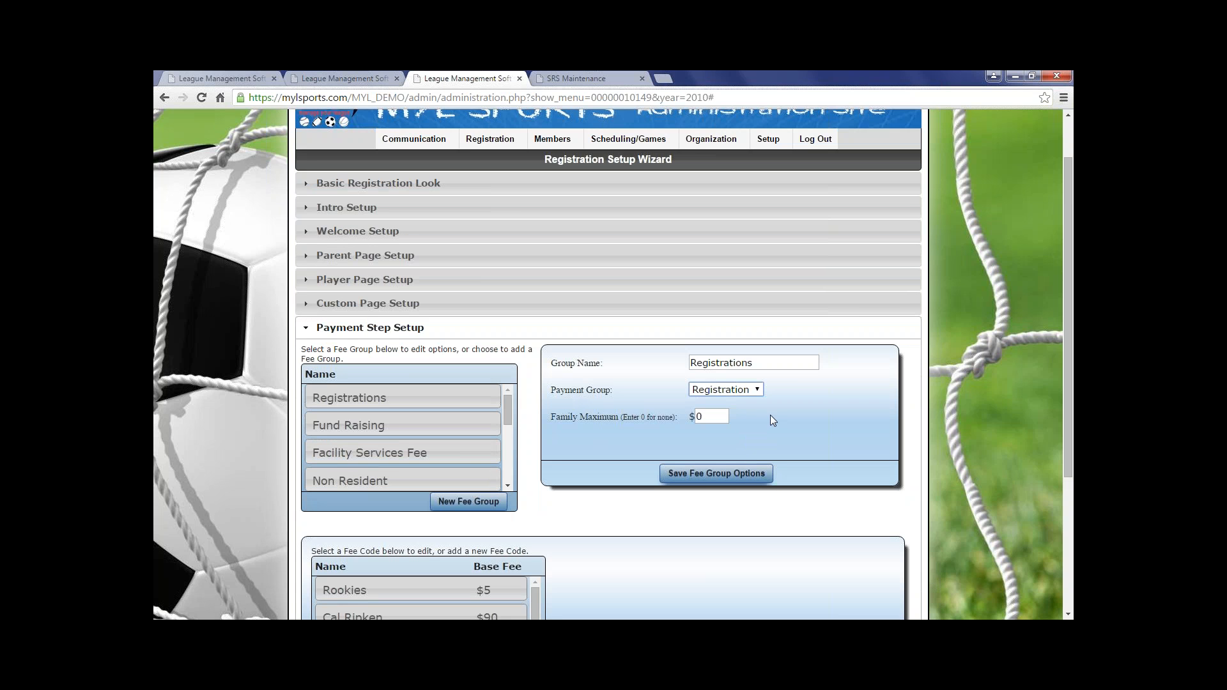
pyautogui.moveTo(561, 417); pyautogui.dragTo(627, 420)
pyautogui.click(717, 414)
pyautogui.scroll(-1, 761, 385)
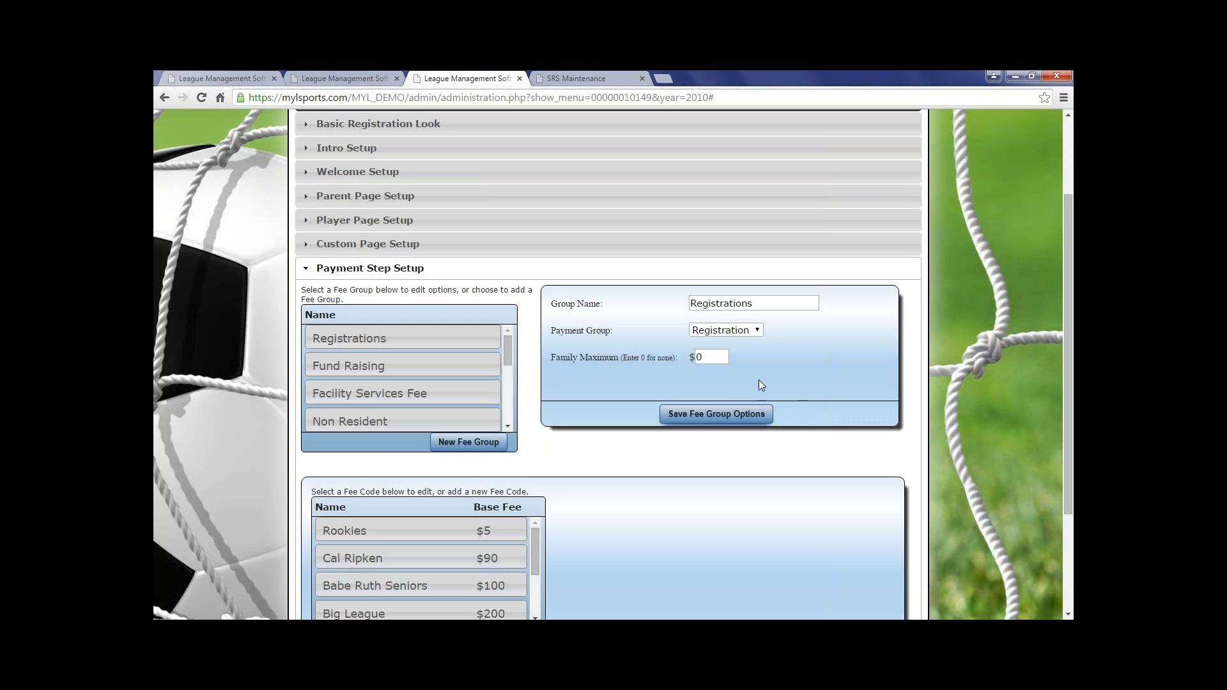
pyautogui.click(715, 417)
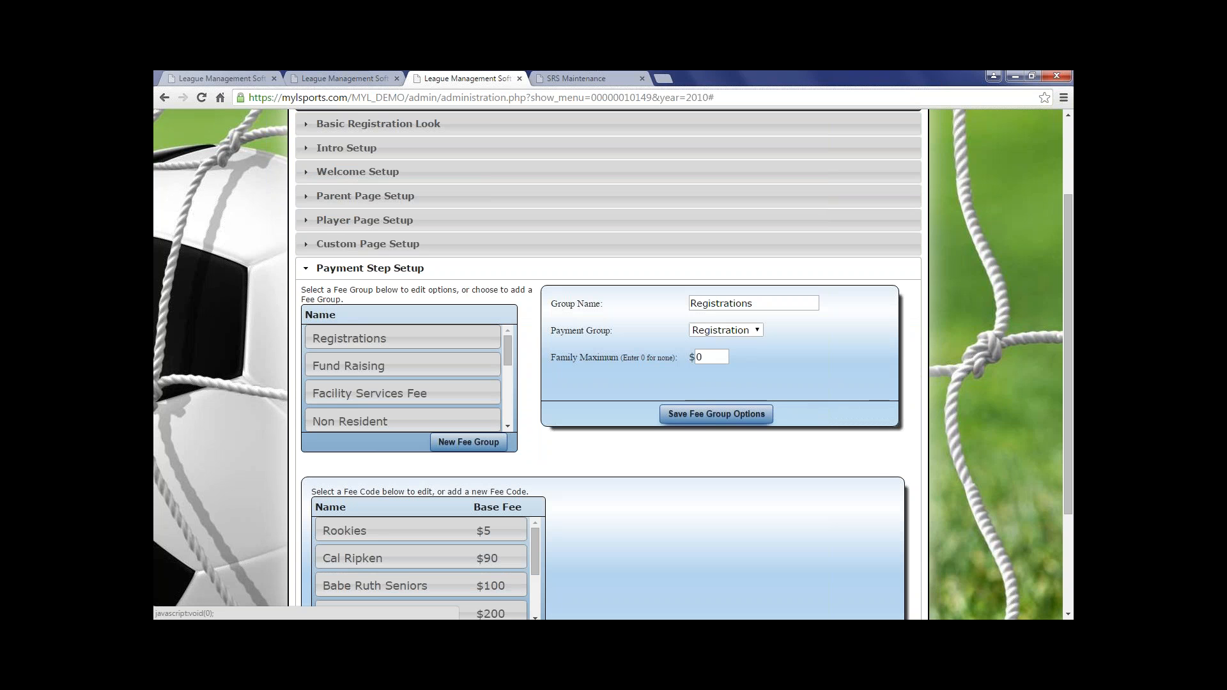
# Step: Open the Rookies fee code of the Registrations group and bring up its options, variables and fees
pyautogui.scroll(-2, 651, 461)
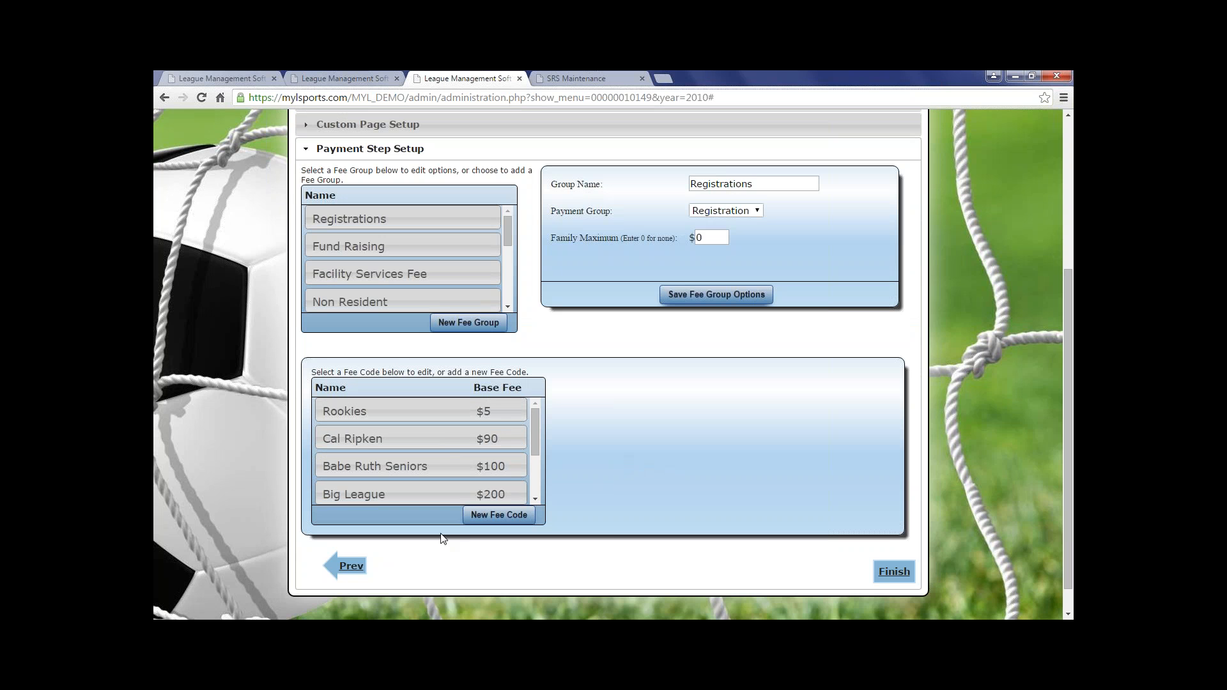
pyautogui.click(428, 411)
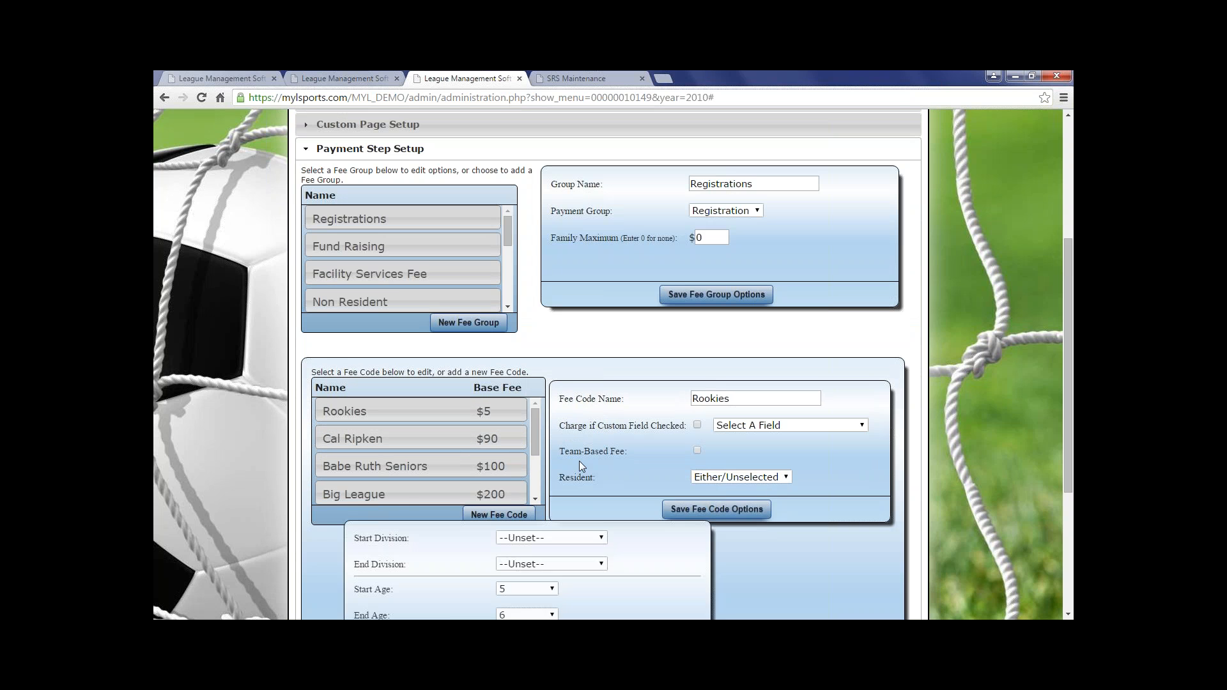
pyautogui.scroll(-3, 579, 462)
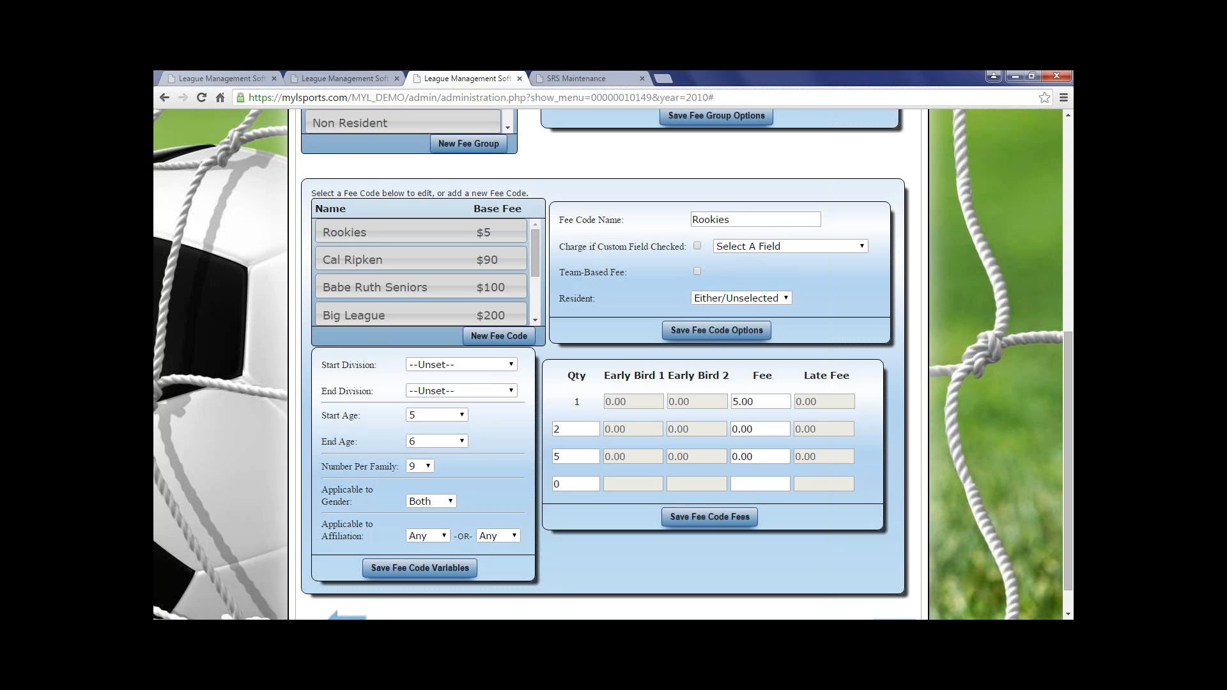
# Step: Try charging the Rookies fee only if the Work Concession custom field is checked, and clear both the option and the field selection
pyautogui.click(697, 246)
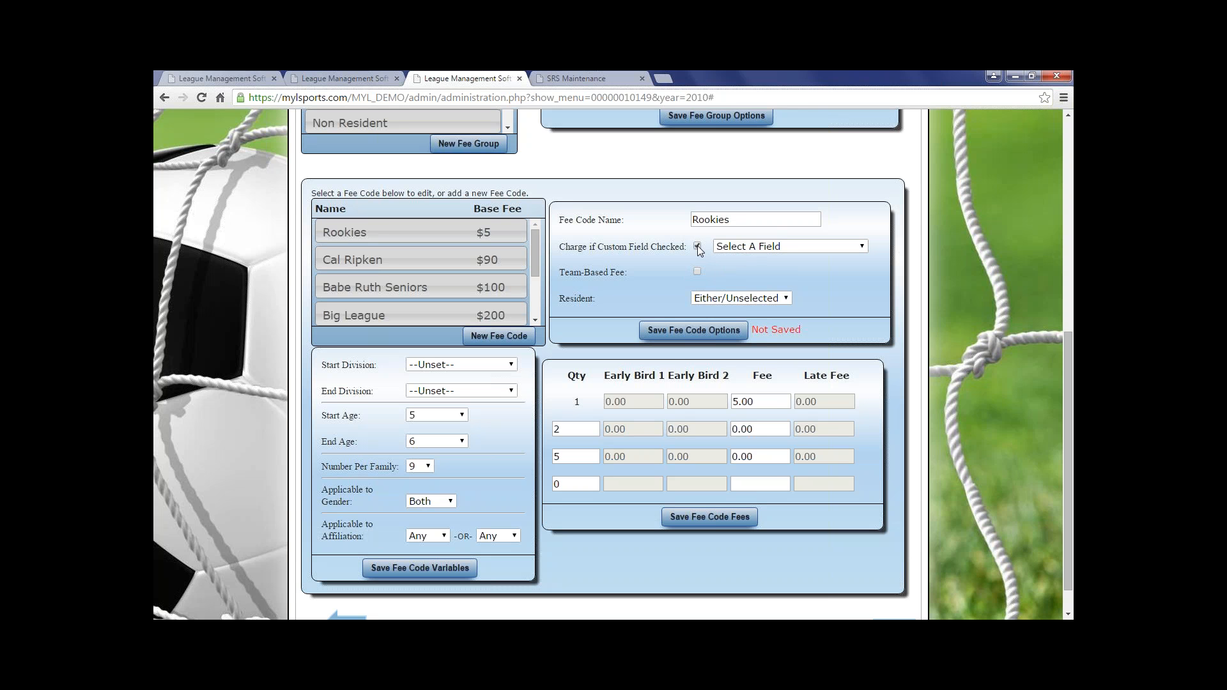
pyautogui.click(735, 250)
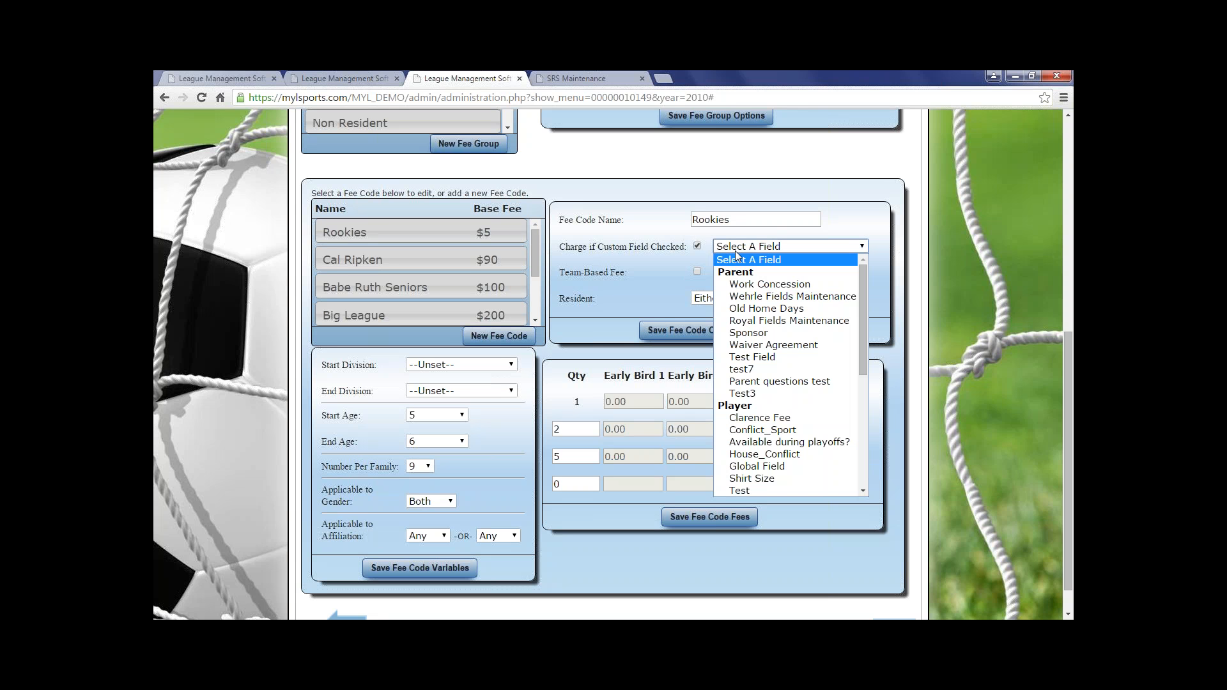
pyautogui.click(736, 285)
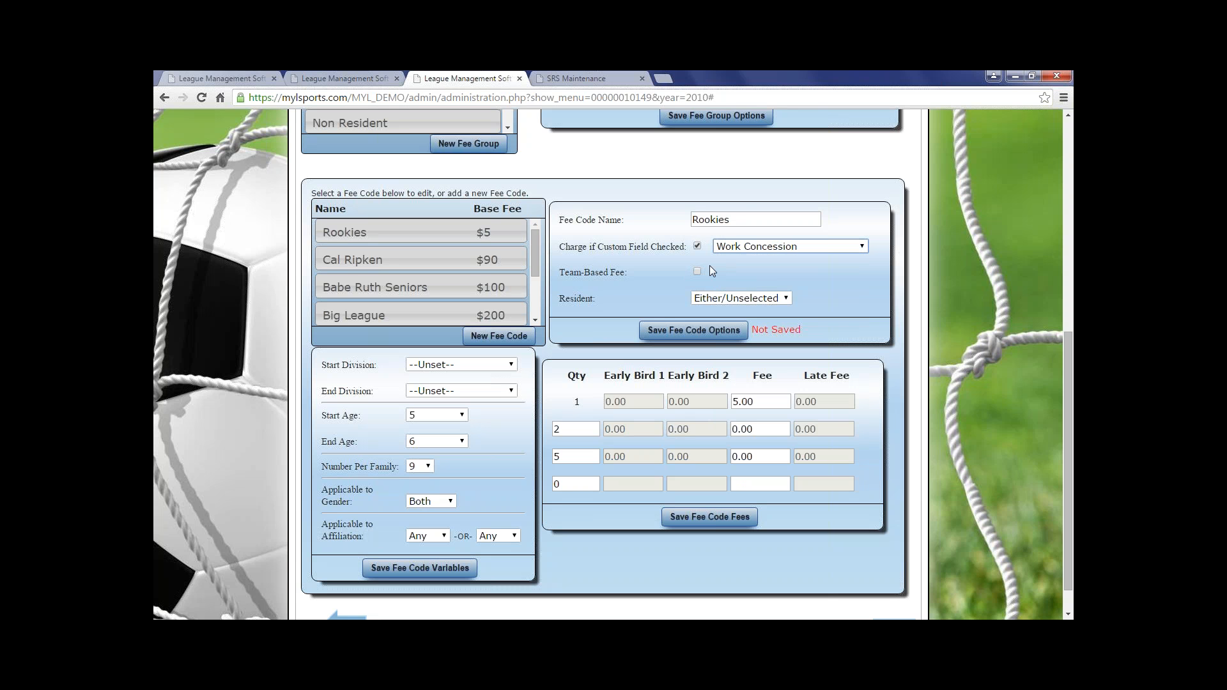
pyautogui.click(698, 246)
pyautogui.click(728, 247)
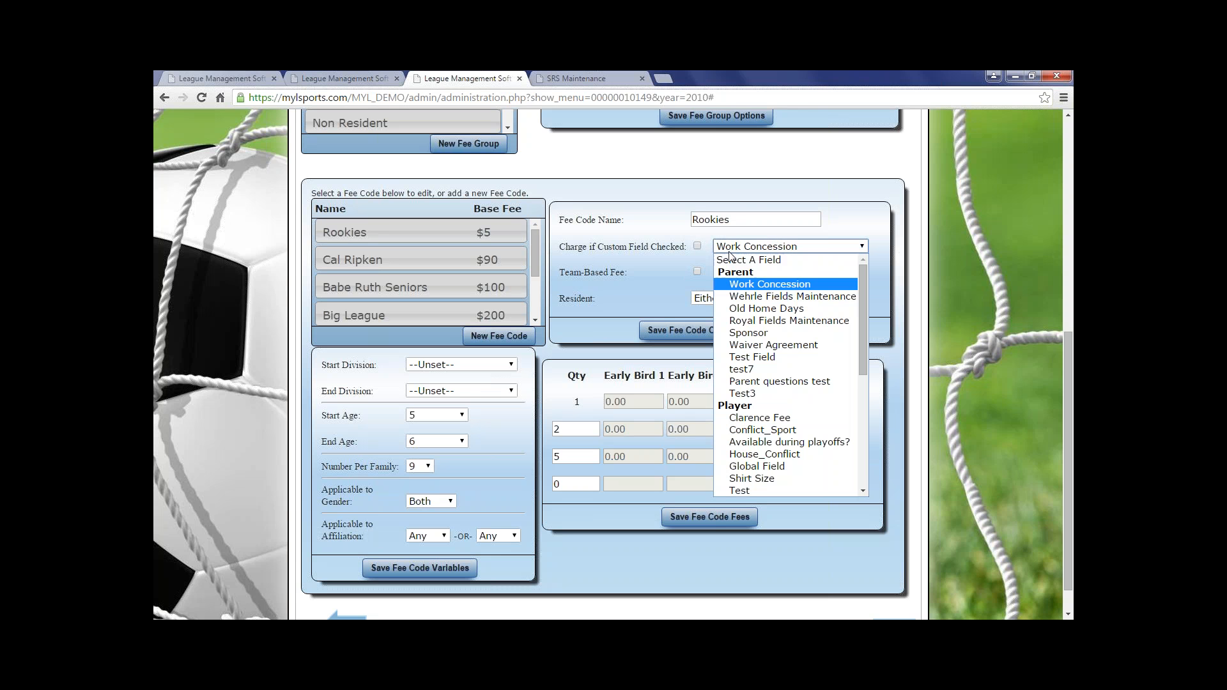
pyautogui.click(730, 260)
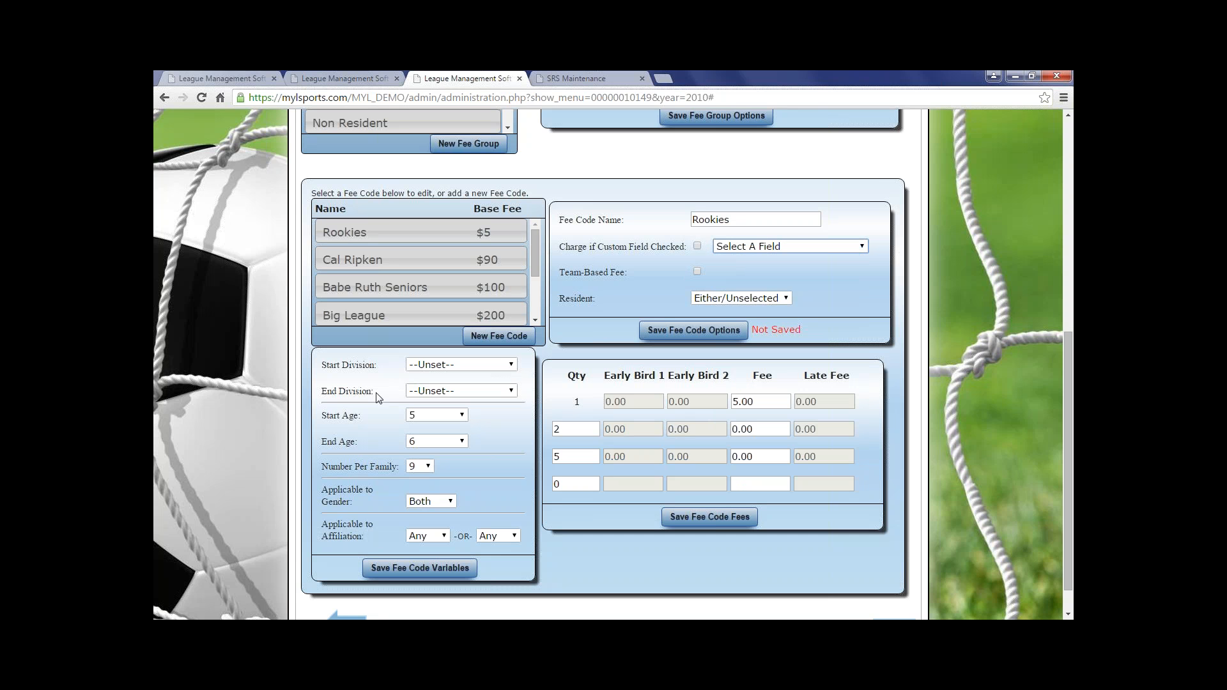
# Step: Set the Rookies fee code's start division to U6 and its end division to the second Rookies 1 entry
pyautogui.click(442, 365)
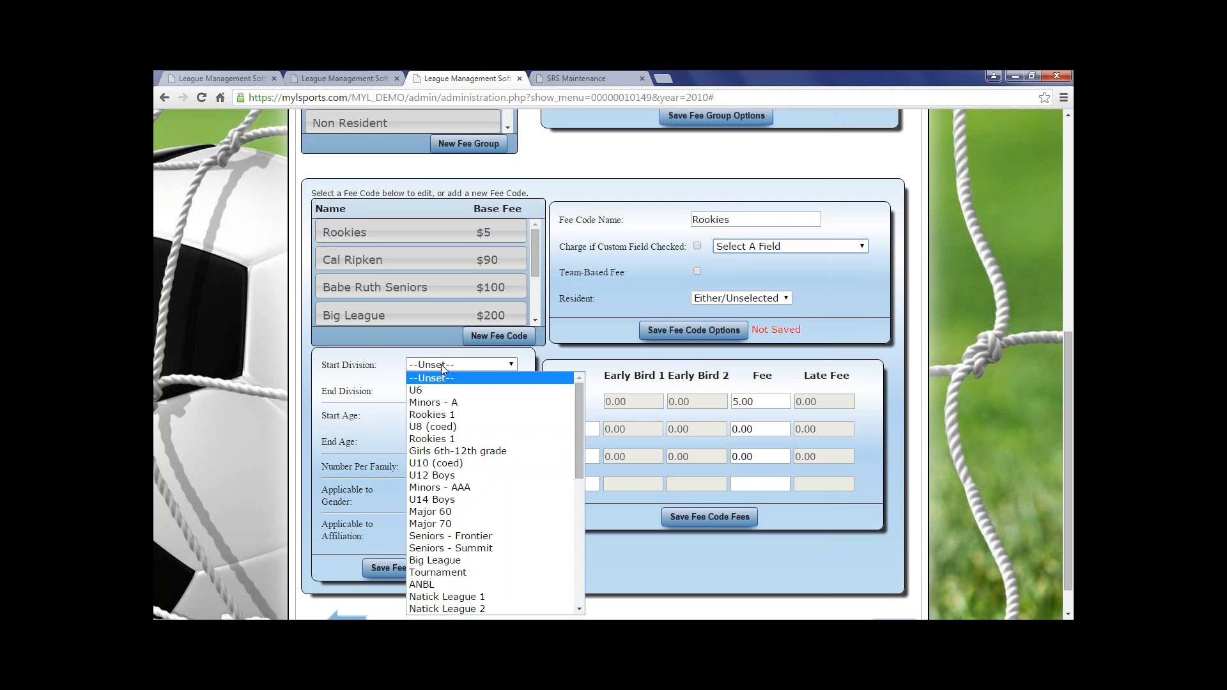
pyautogui.click(420, 390)
pyautogui.click(422, 393)
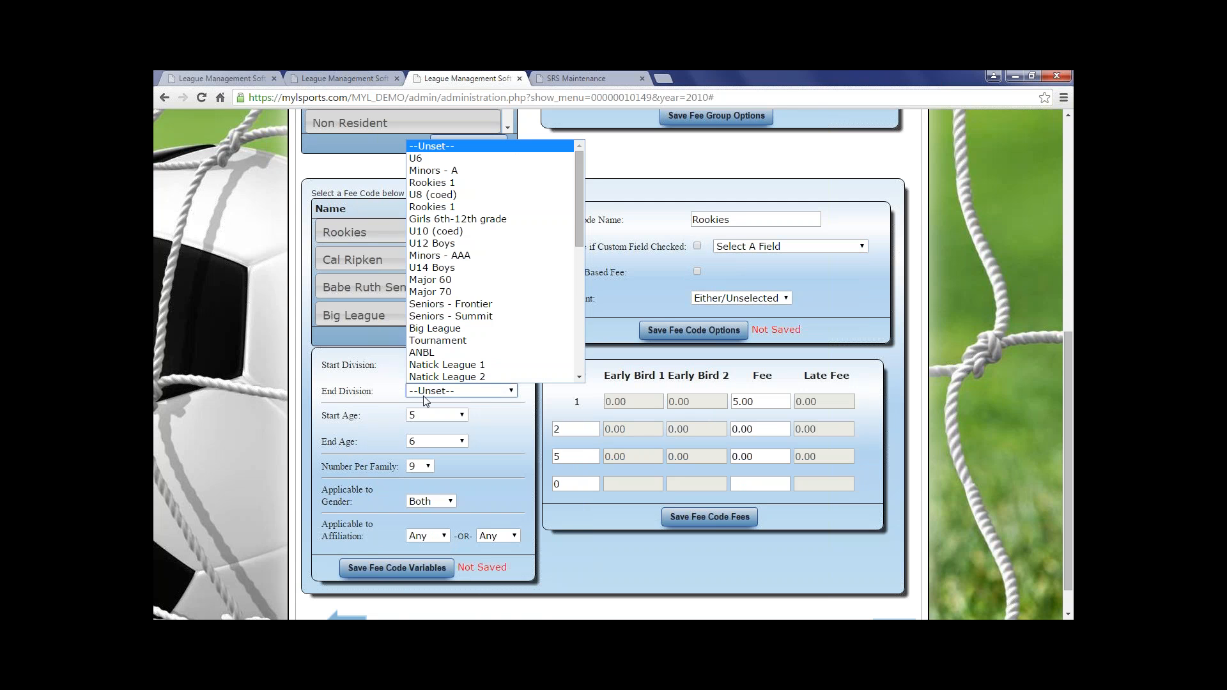
pyautogui.click(433, 206)
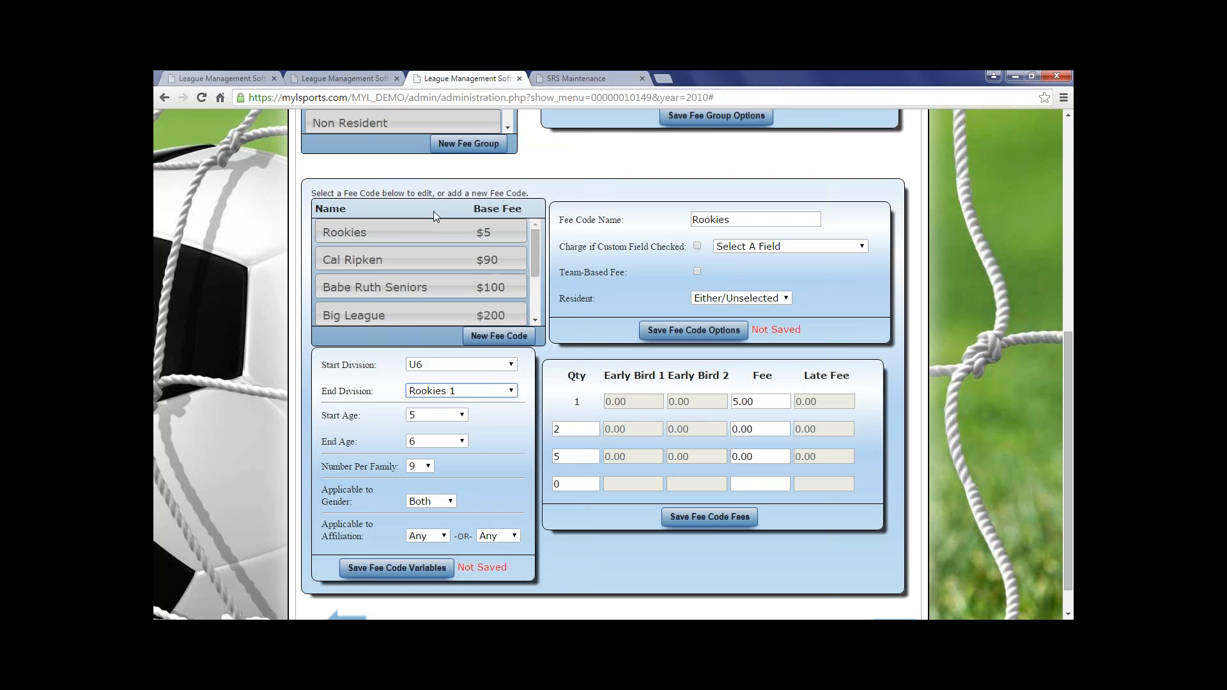
pyautogui.click(432, 393)
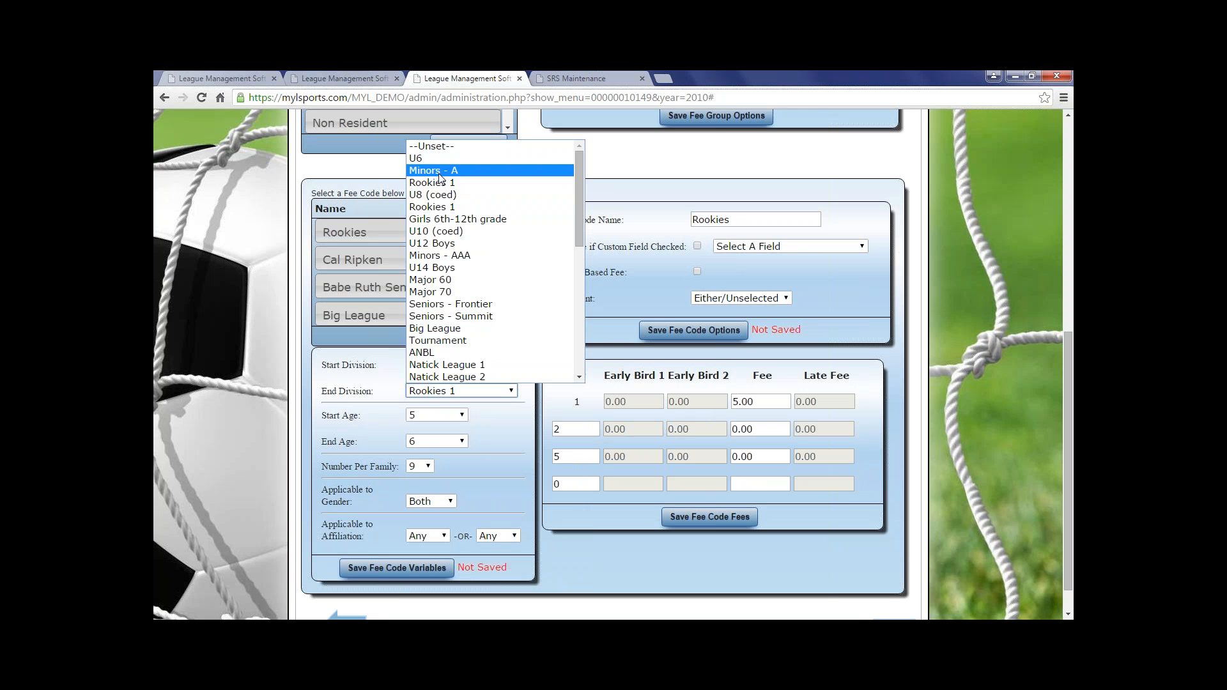
pyautogui.click(439, 208)
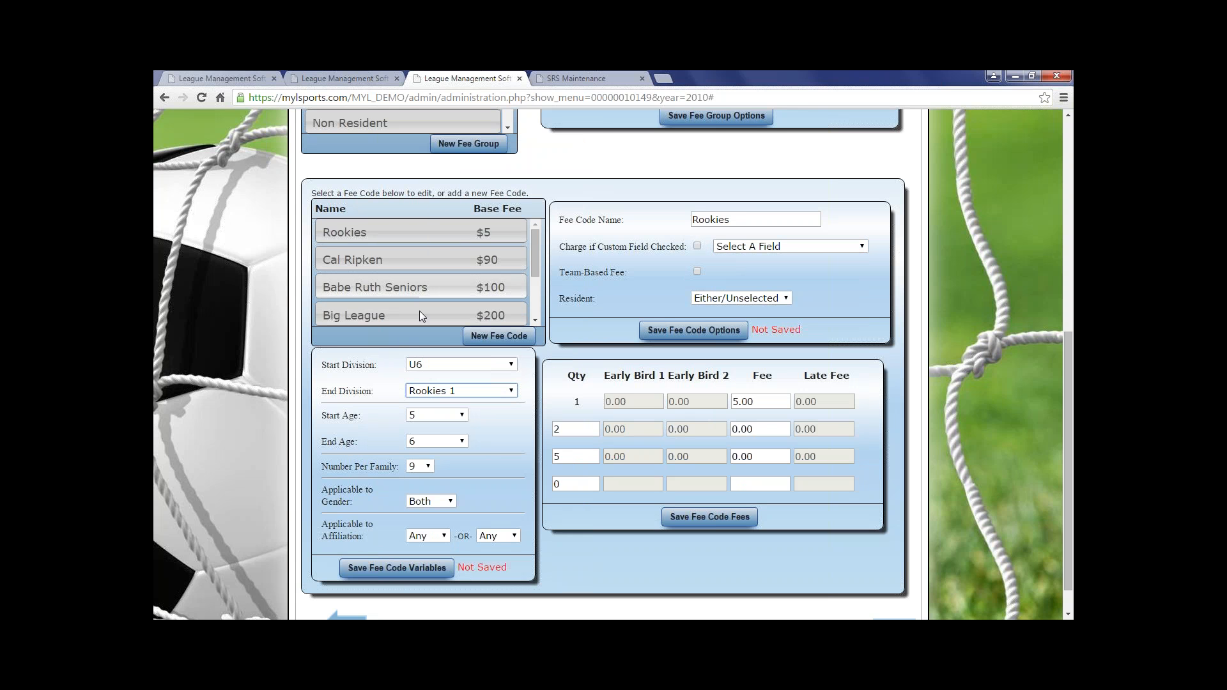
pyautogui.click(439, 395)
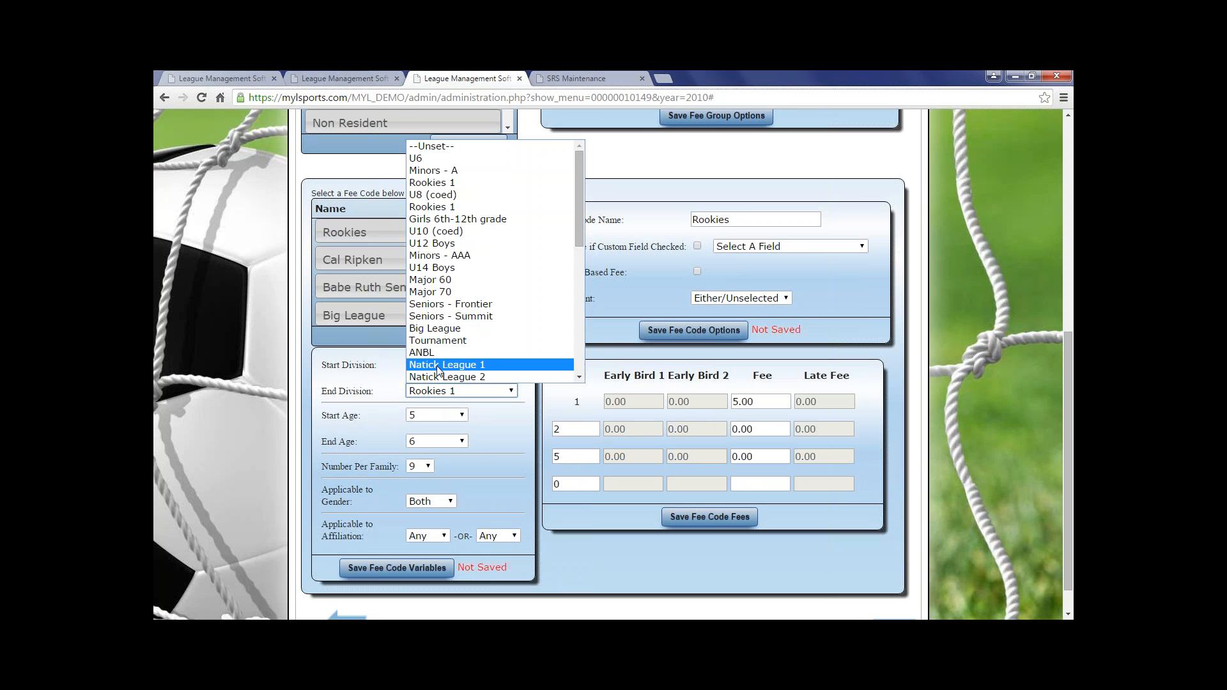
pyautogui.click(361, 395)
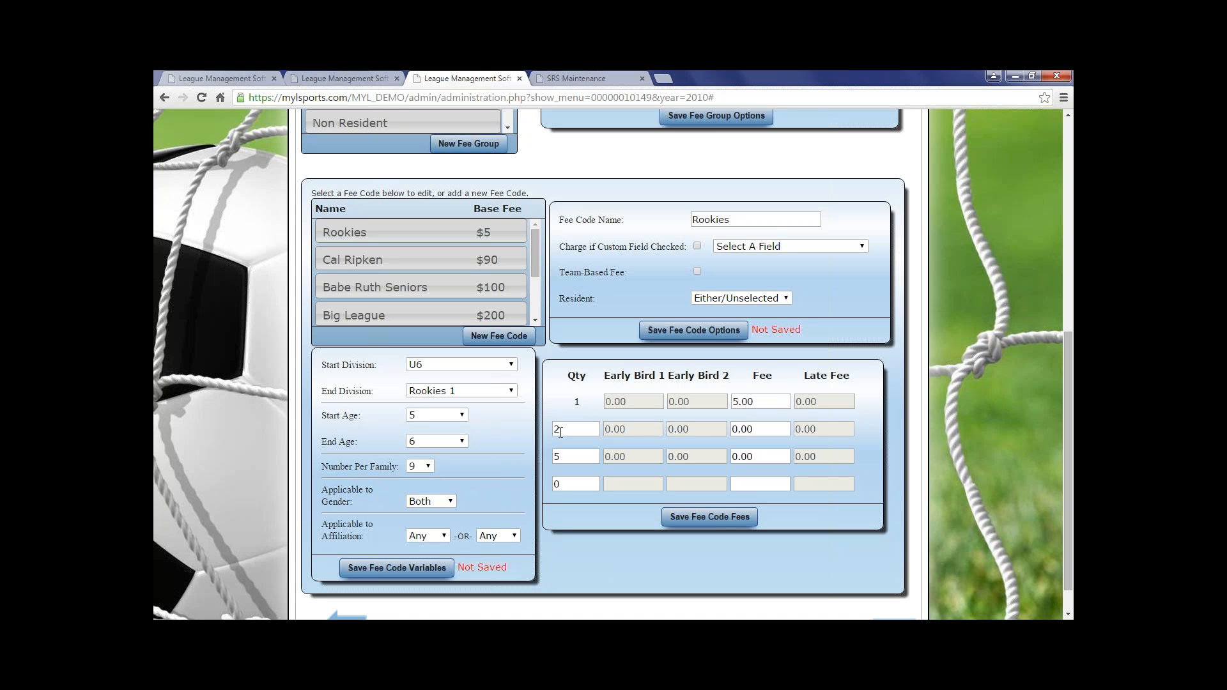
# Step: Set the Rookies fee to 4.00 for quantity 2 and to 3.00 for quantity 5
pyautogui.click(744, 432)
pyautogui.press('BackSpace')
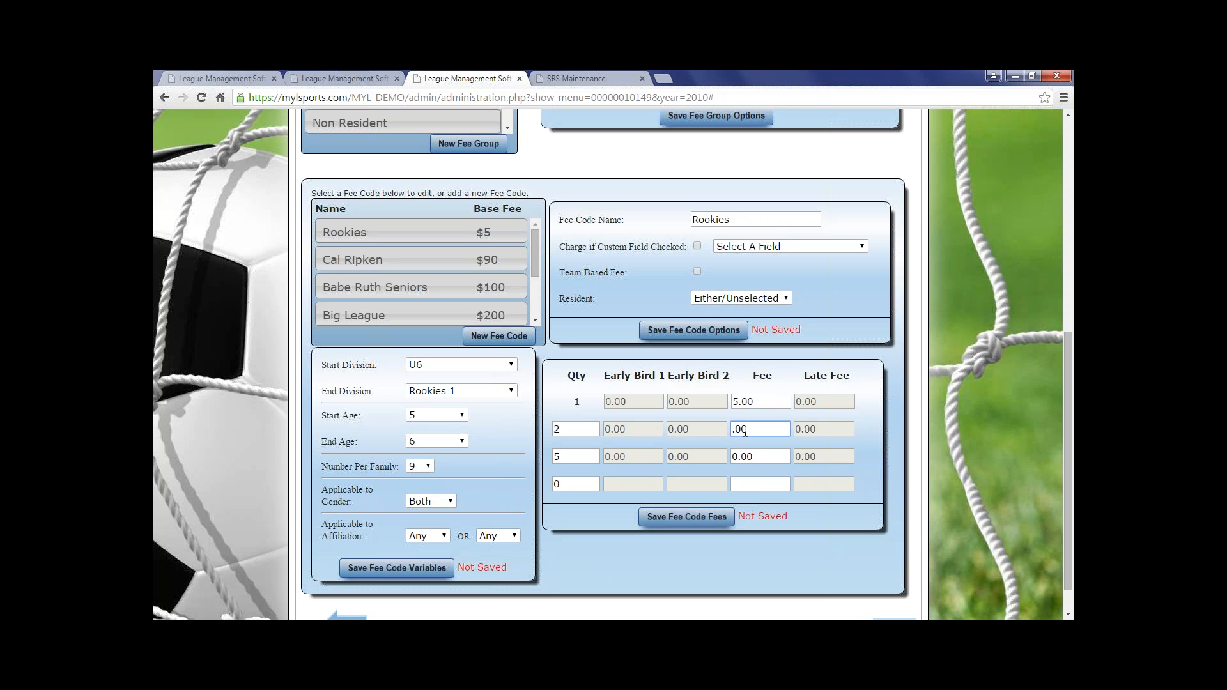
pyautogui.write('4')
pyautogui.click(737, 477)
pyautogui.click(736, 458)
pyautogui.press('BackSpace')
pyautogui.write('3')
pyautogui.click(636, 403)
# Step: Add a new fee code named test to the Registrations group and save its options
pyautogui.scroll(2, 695, 351)
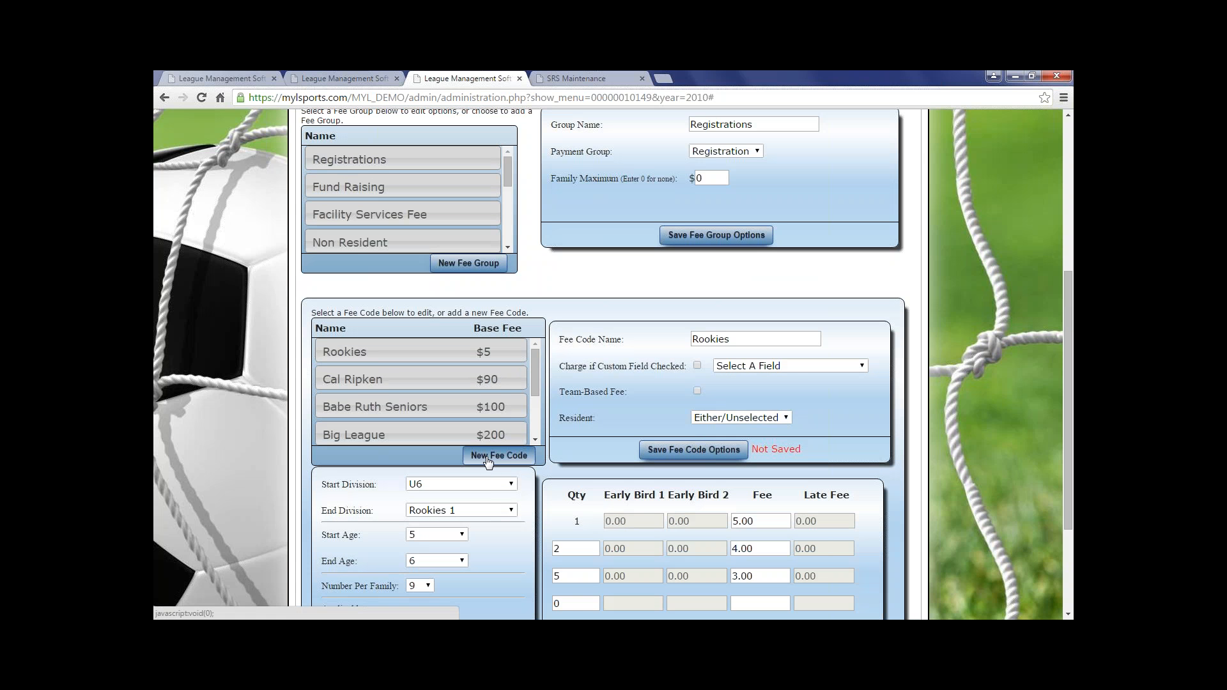
pyautogui.scroll(1, 488, 460)
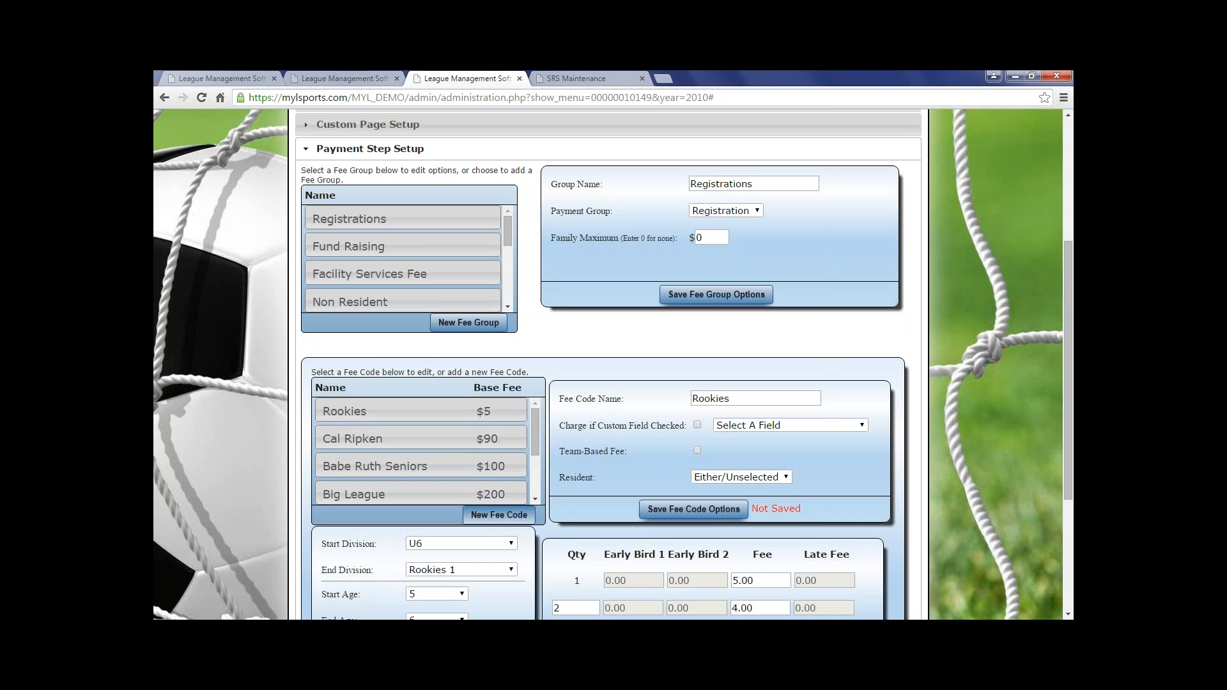
pyautogui.click(499, 515)
pyautogui.scroll(-1, 717, 414)
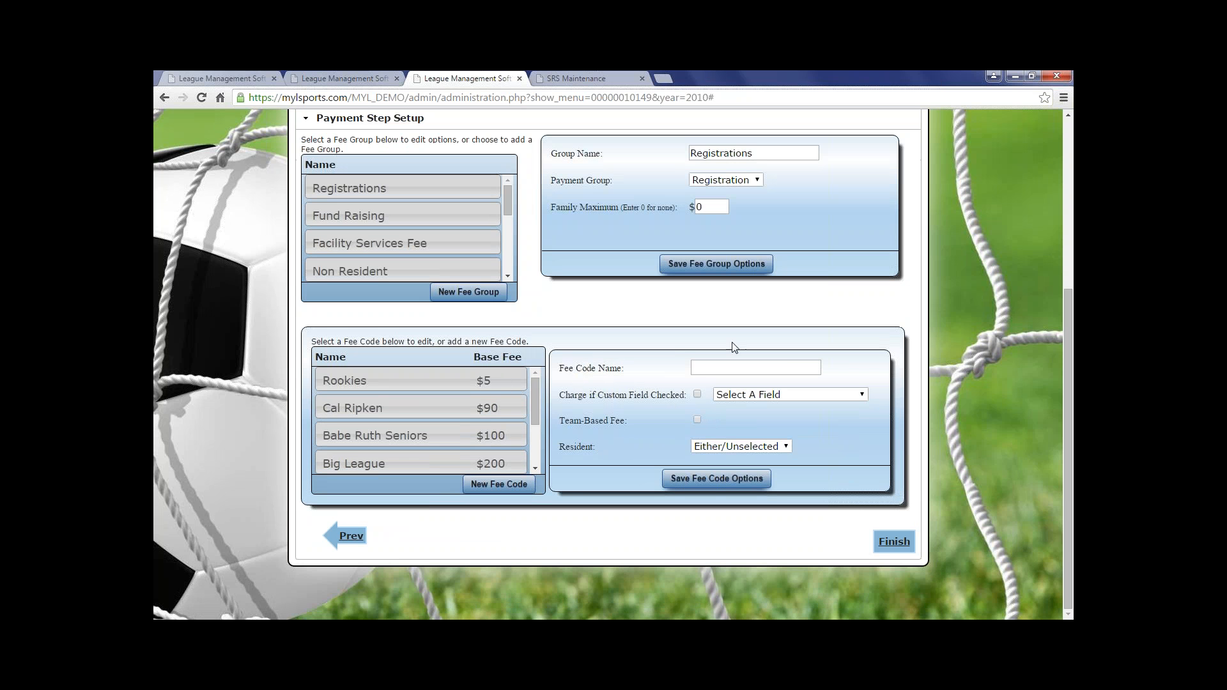
pyautogui.scroll(-1, 386, 441)
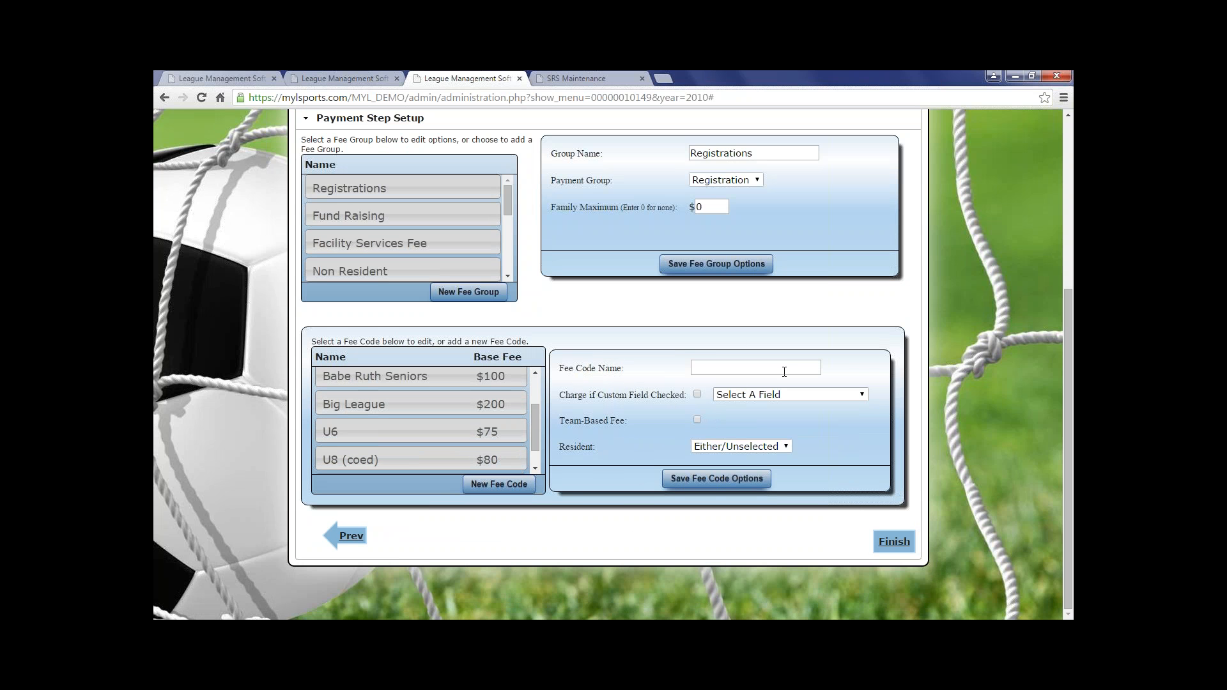
pyautogui.click(785, 371)
pyautogui.write('test')
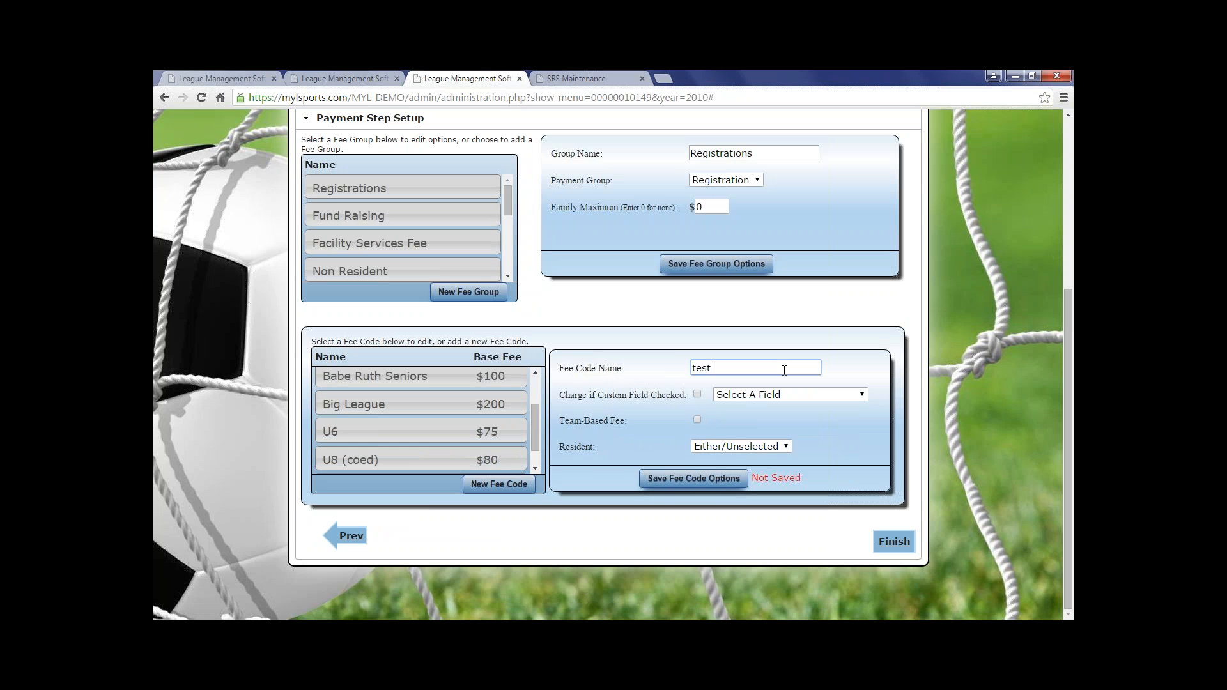
pyautogui.click(694, 478)
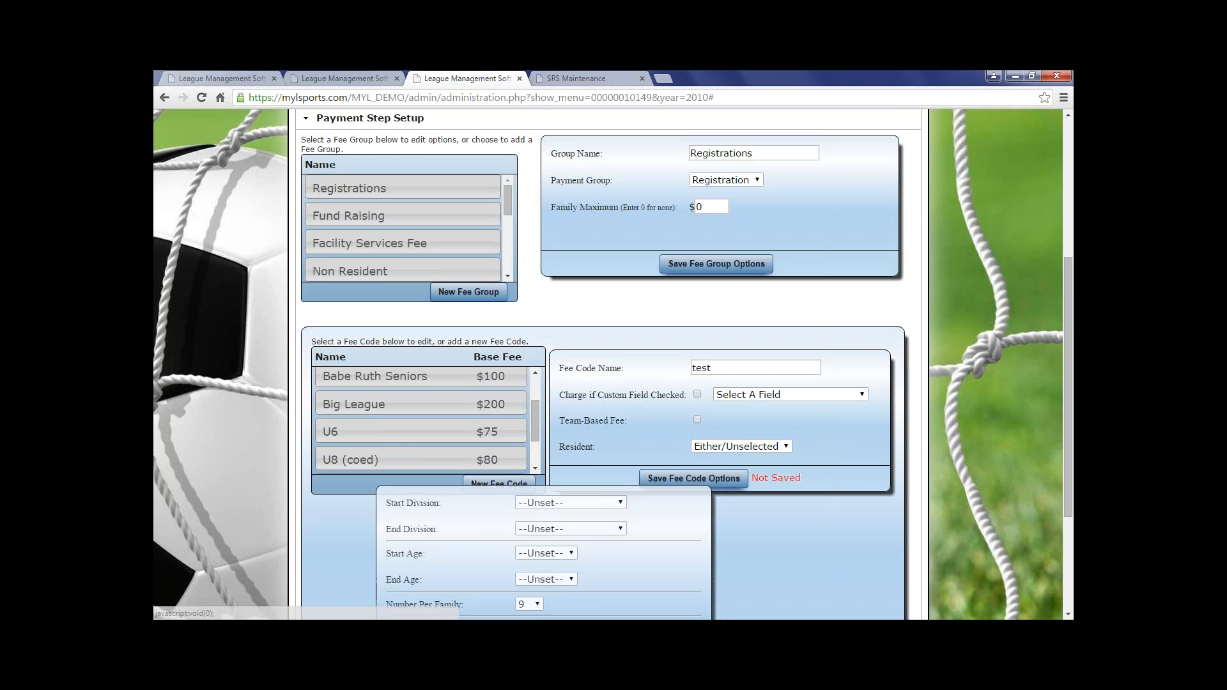
# Step: Save the test fee code's variables with Both as the applicable gender, and save its fee amounts
pyautogui.scroll(-2, 693, 478)
pyautogui.scroll(-1, 445, 365)
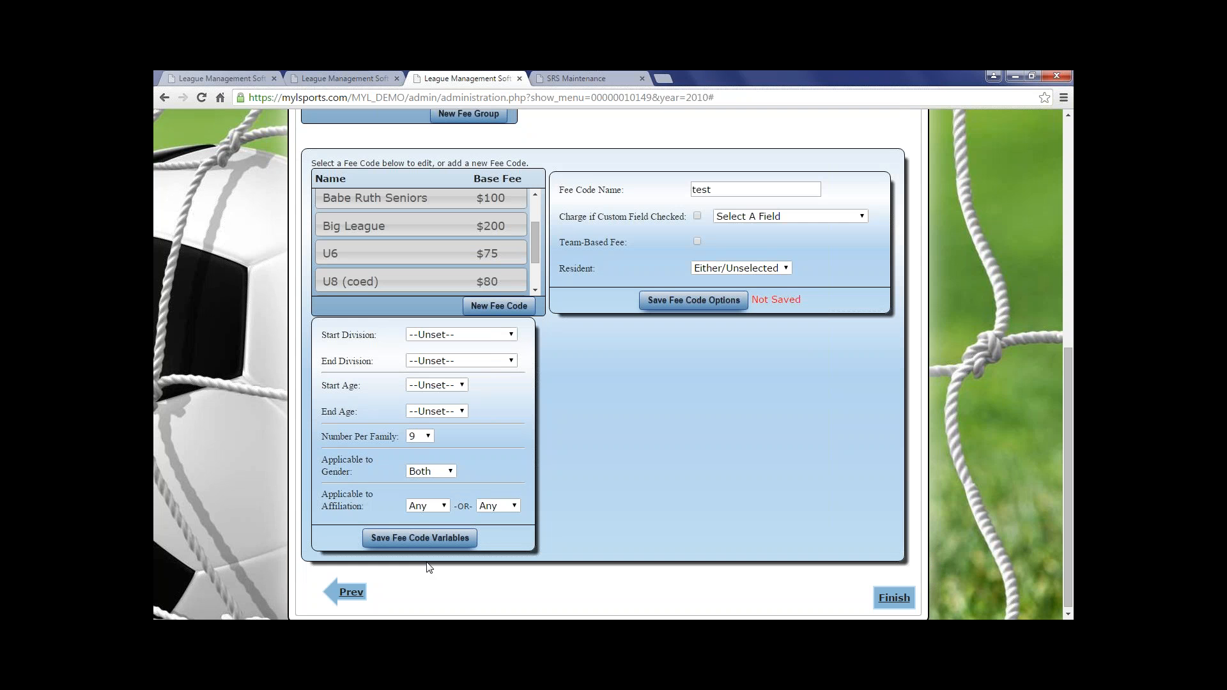
pyautogui.scroll(1, 429, 556)
pyautogui.click(437, 532)
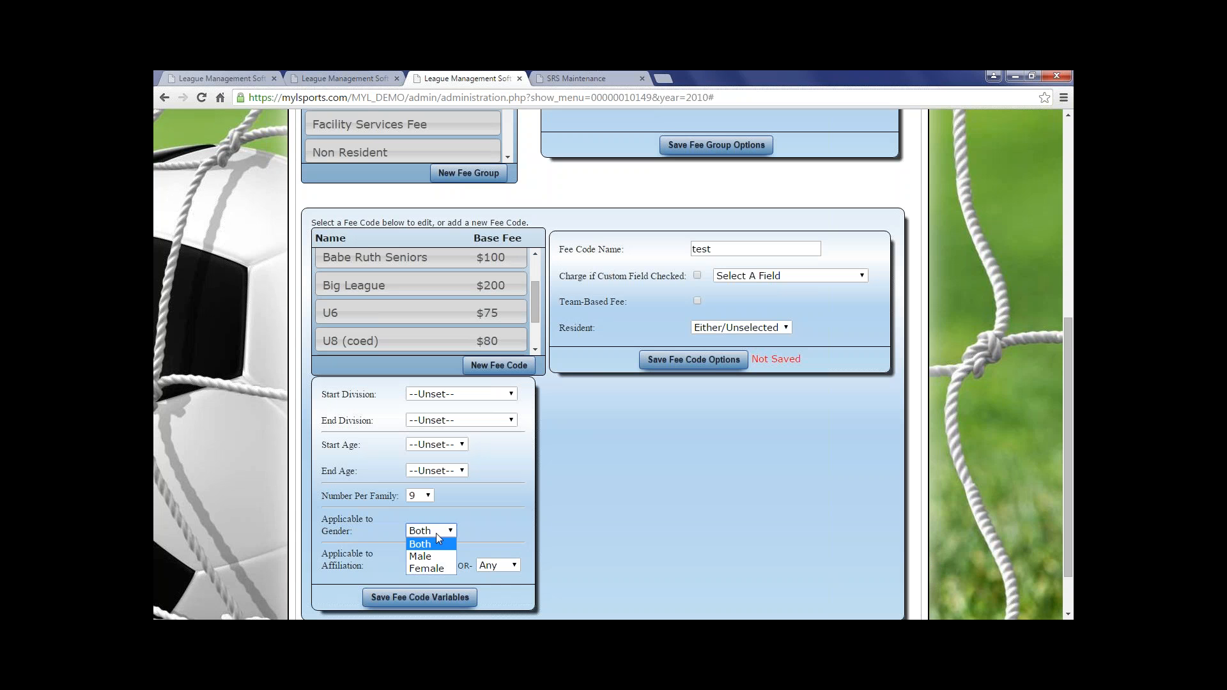
pyautogui.click(423, 596)
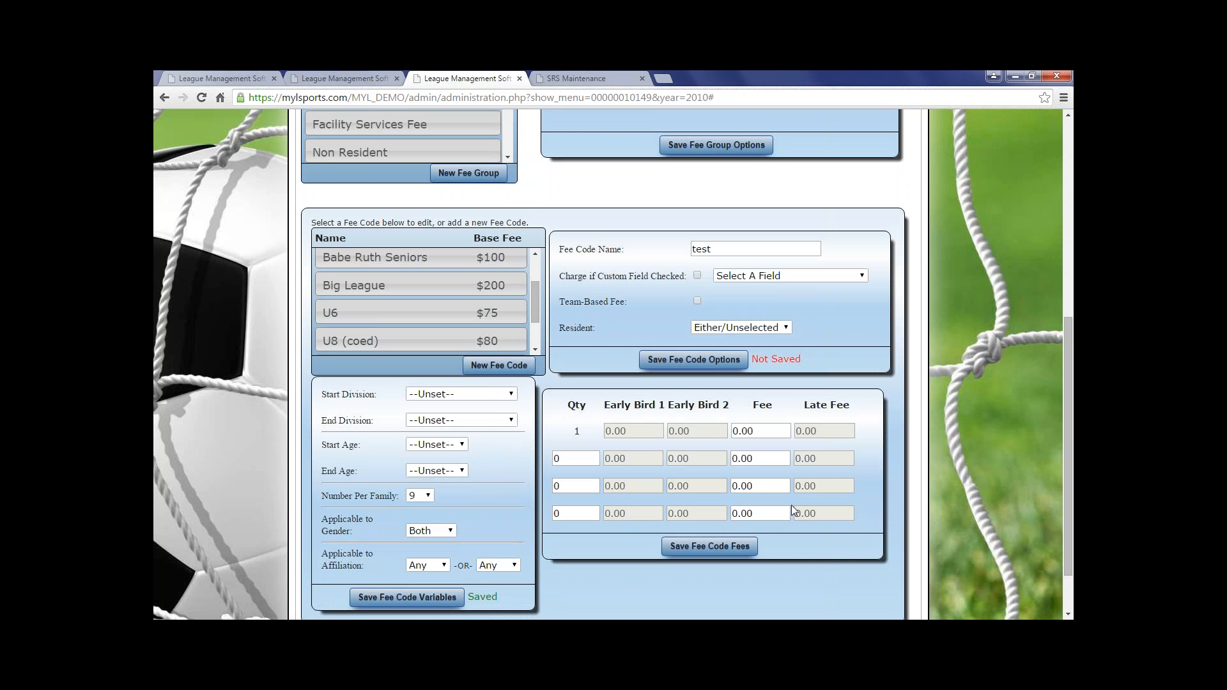
pyautogui.click(741, 547)
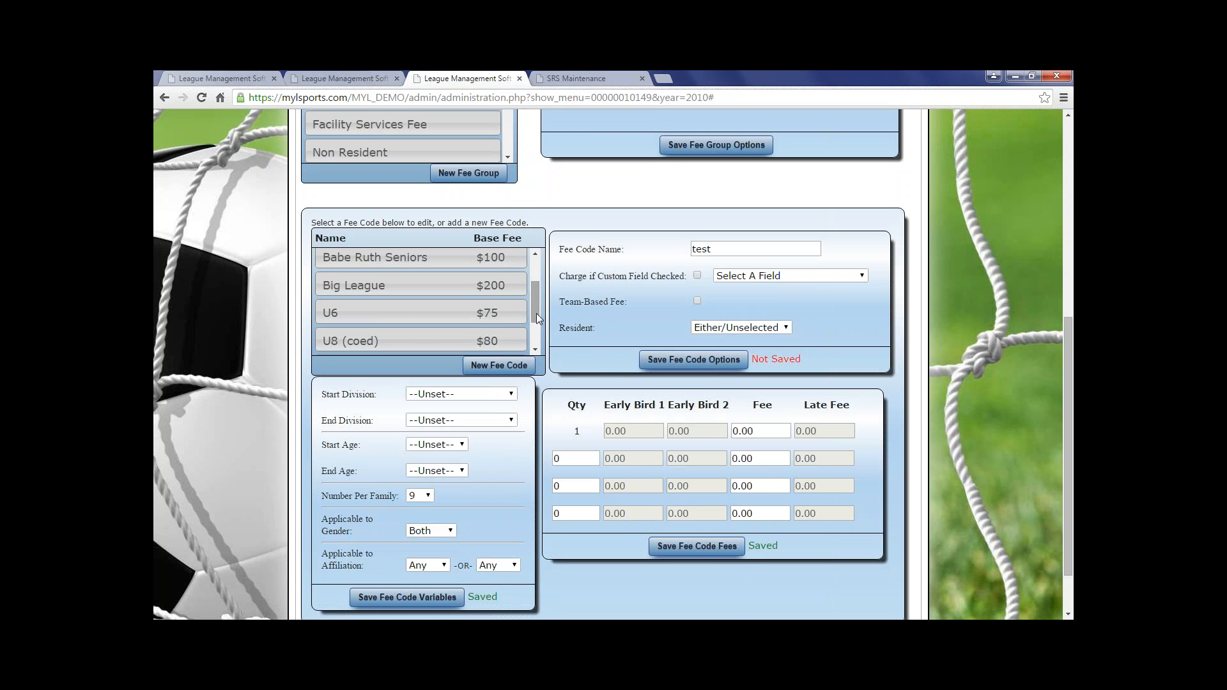
# Step: Finish the registration setup wizard and confirm leaving it for the administration home page
pyautogui.moveTo(533, 313); pyautogui.dragTo(535, 278)
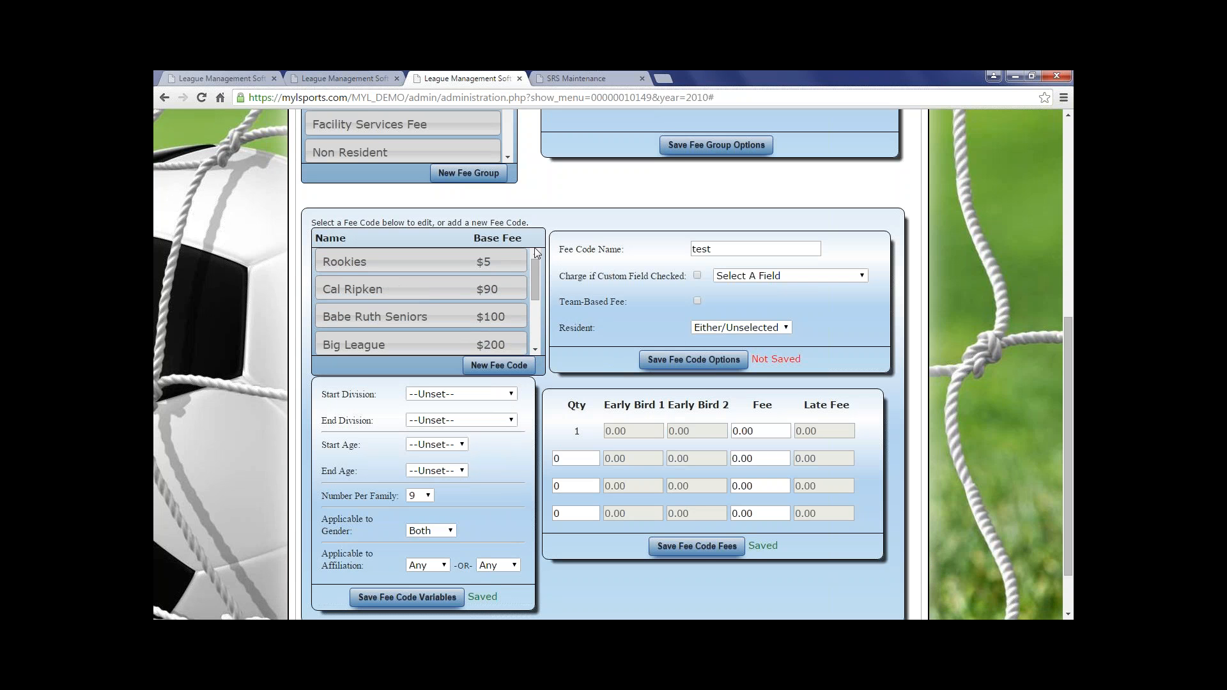
pyautogui.scroll(-1, 842, 585)
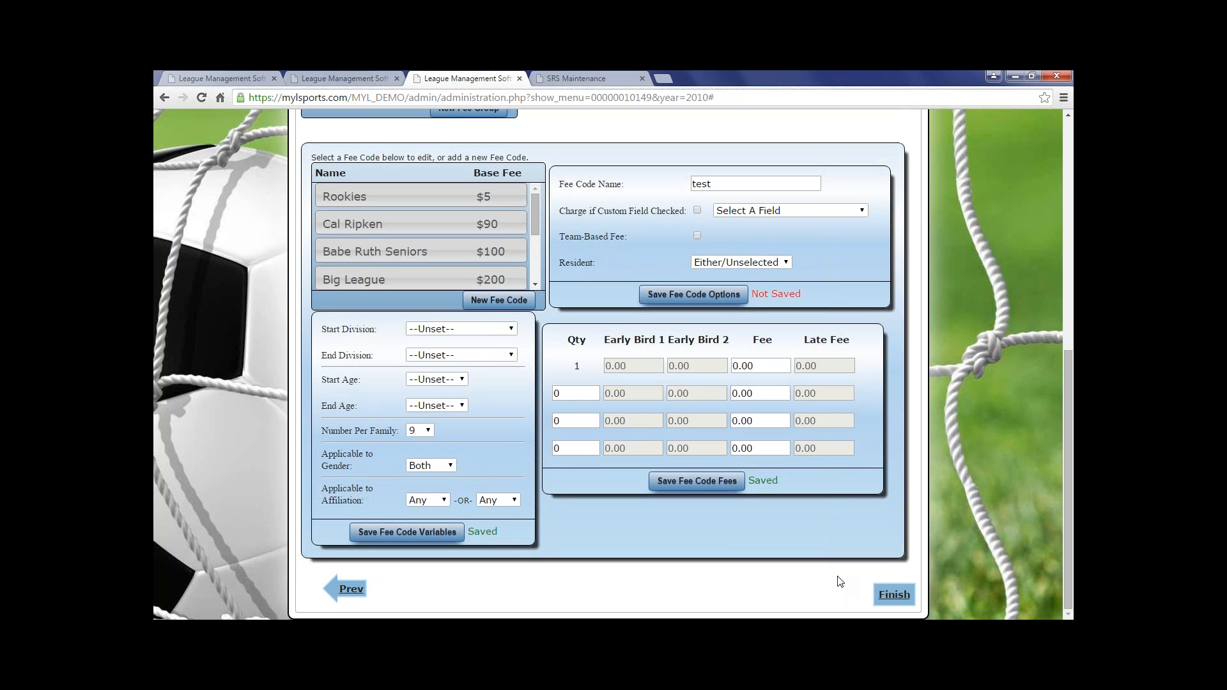
pyautogui.click(898, 599)
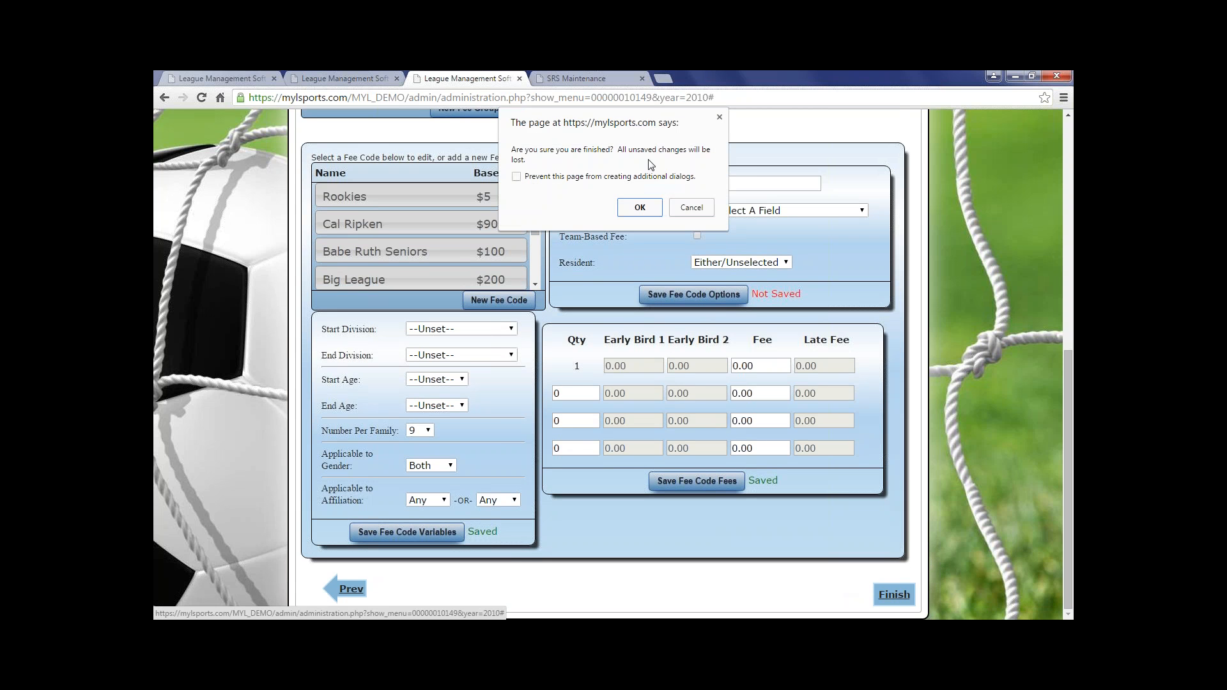
pyautogui.click(644, 216)
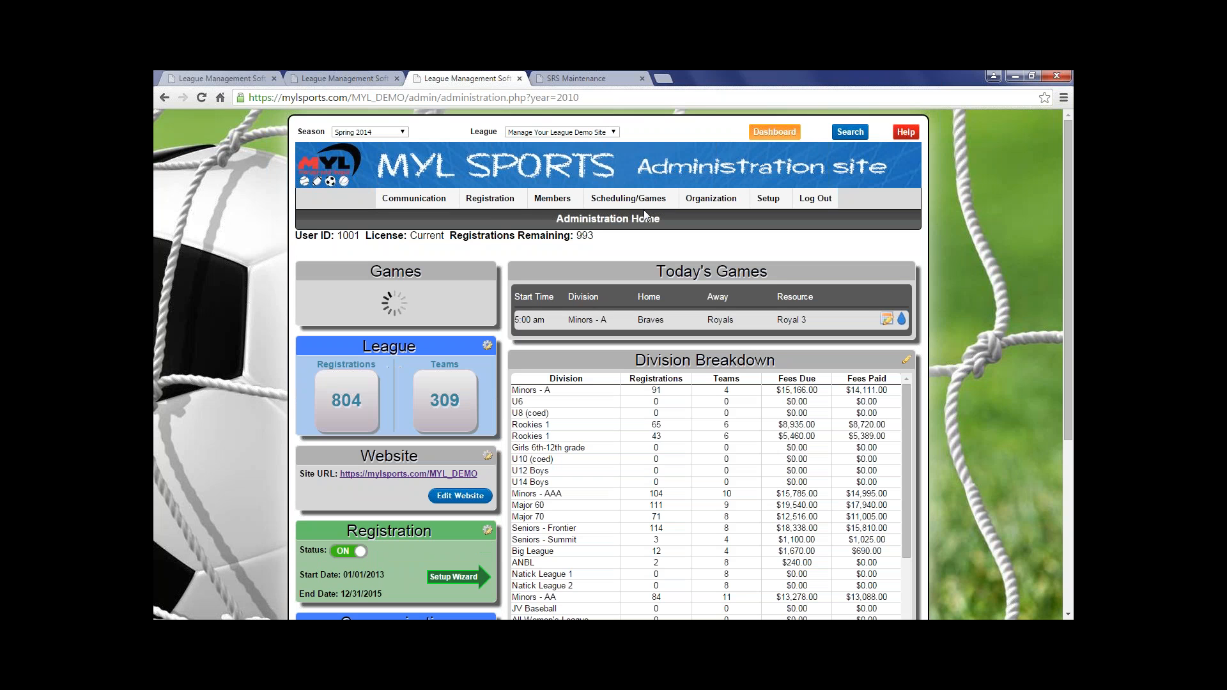